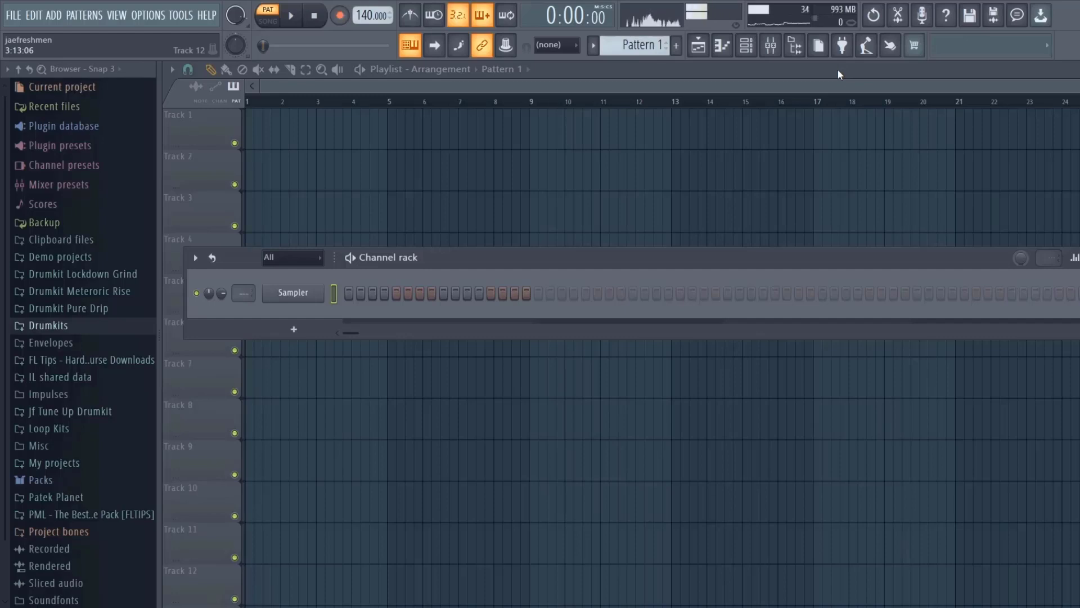
Insert a Nexus instrument as a new channel in the channel rack
{"action": "right_click", "coordinate": [324, 288]}
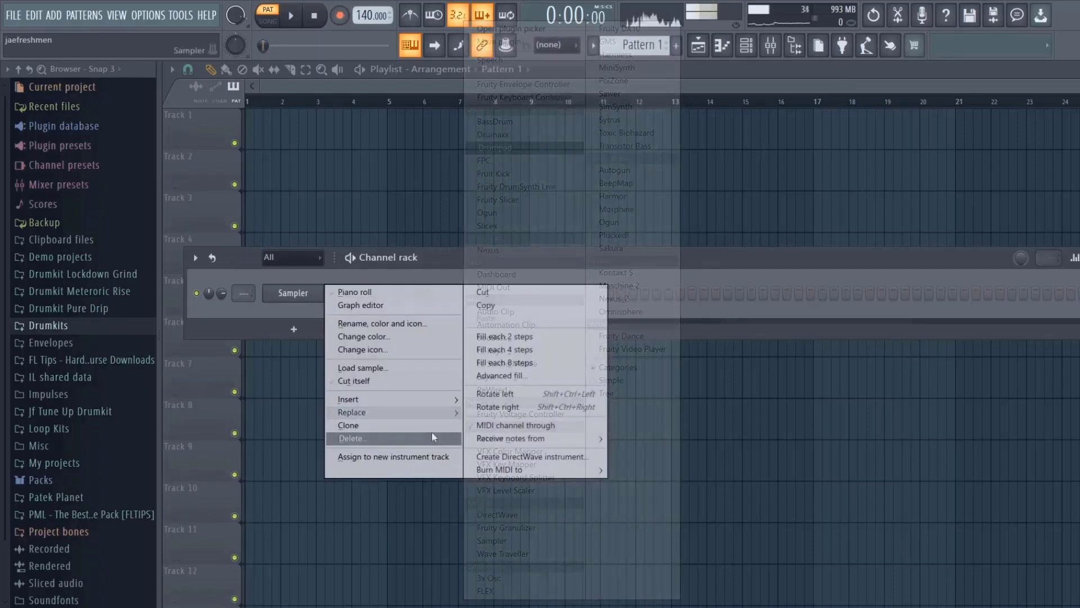
{"action": "mouse_move", "coordinate": [454, 400]}
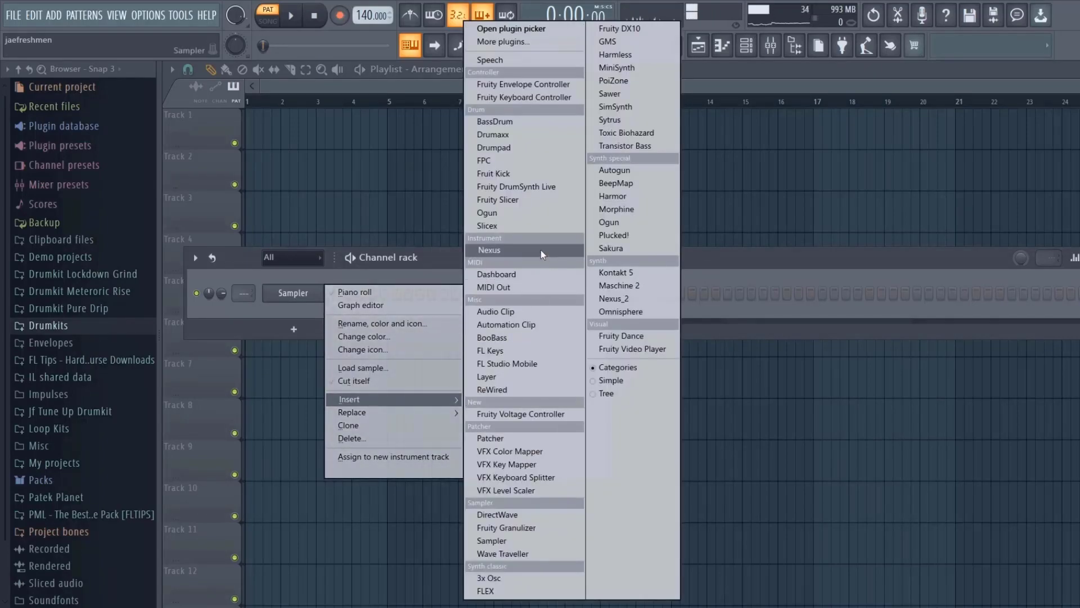
{"action": "left_click", "coordinate": [541, 250]}
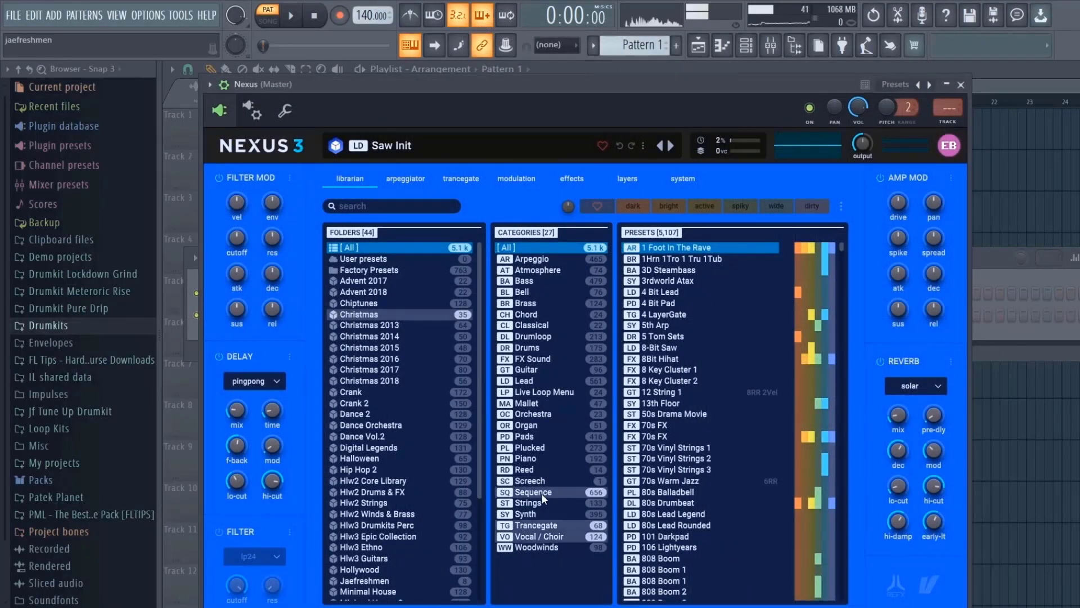
Filter the Nexus presets to favourites, choose the Organ Donor piano preset, and close the plugin window
{"action": "left_click", "coordinate": [598, 205]}
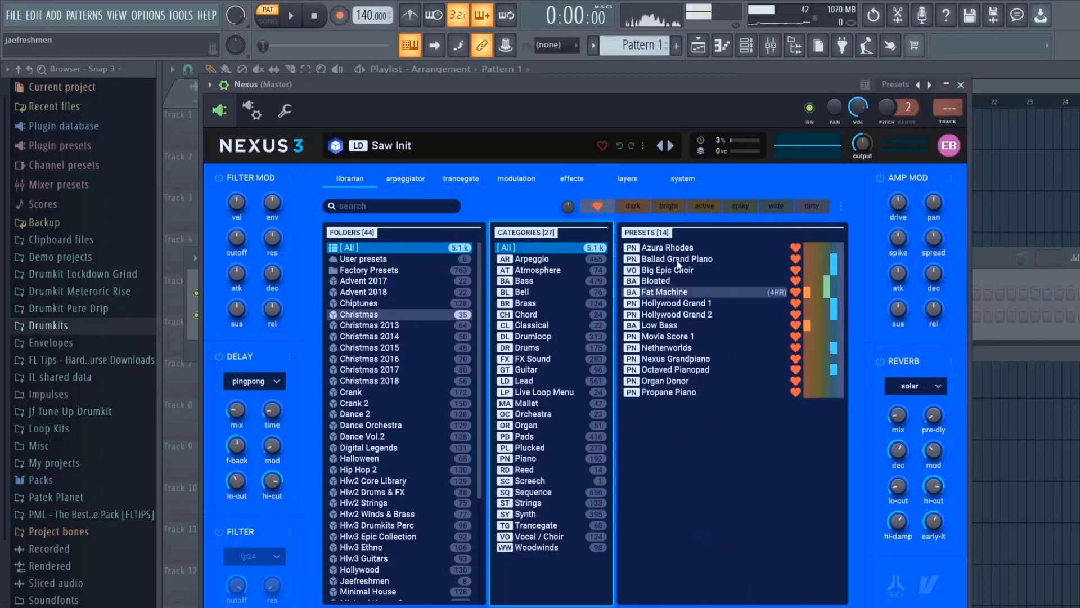
{"action": "left_click", "coordinate": [665, 381]}
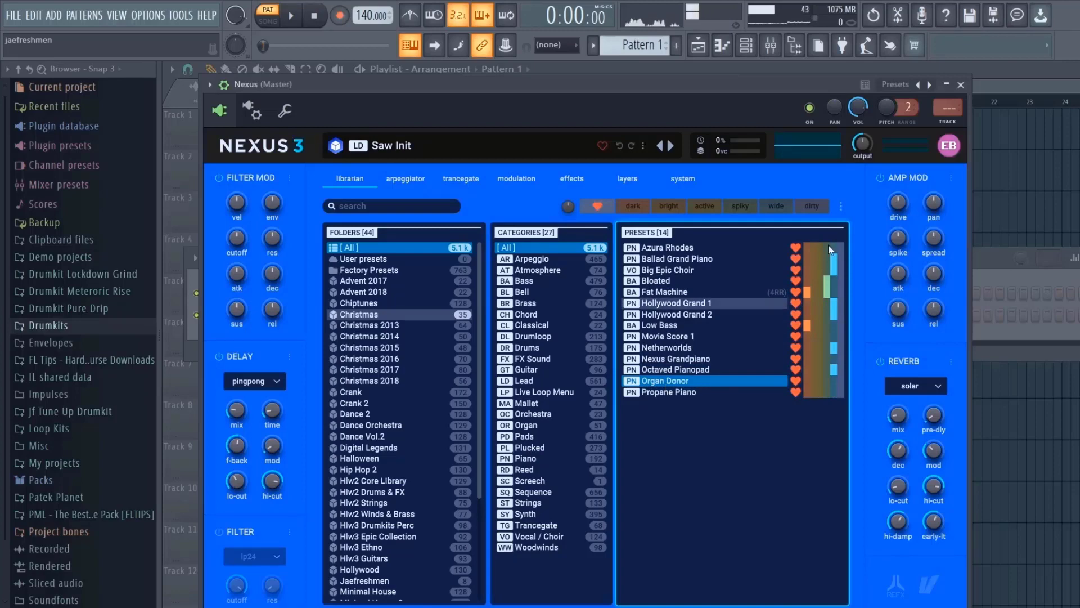
{"action": "left_click", "coordinate": [961, 85]}
Open the Nexus channel's piano roll, place a one-bar chord of E6, G6 and B6 in bar 1, and play it
{"action": "right_click", "coordinate": [322, 286]}
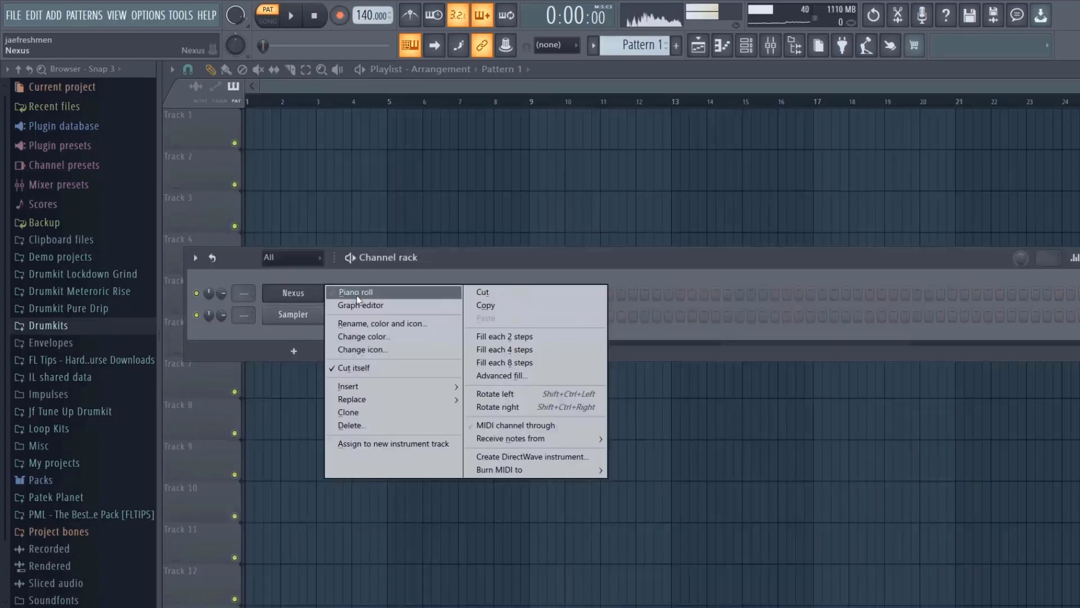
{"action": "left_click", "coordinate": [360, 296]}
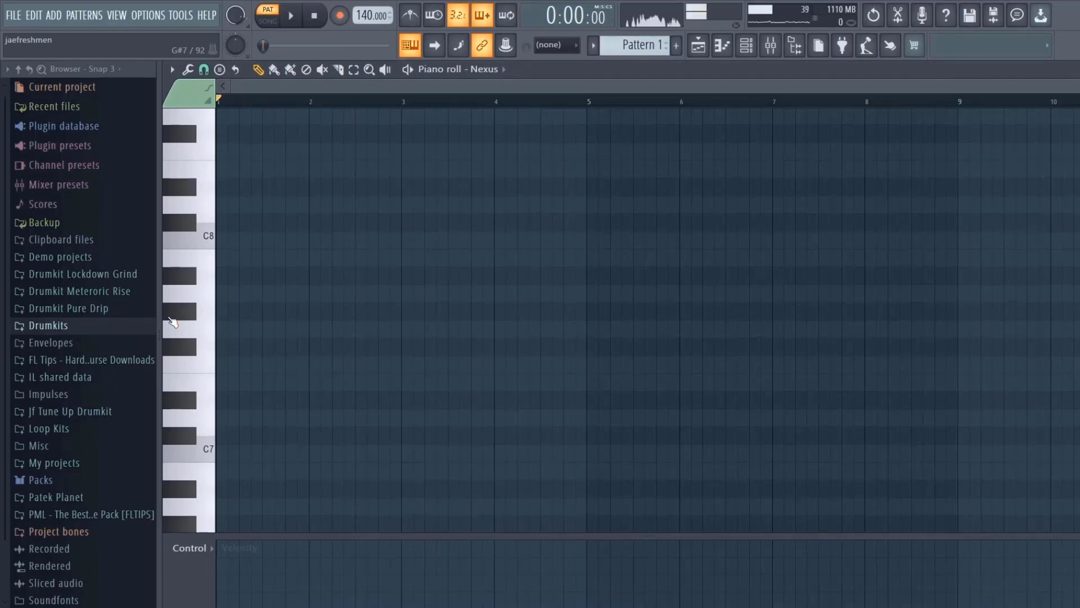
{"action": "scroll", "coordinate": [345, 357], "scroll_direction": "down", "scroll_amount": 4}
{"action": "key", "text": "ctrl+v"}
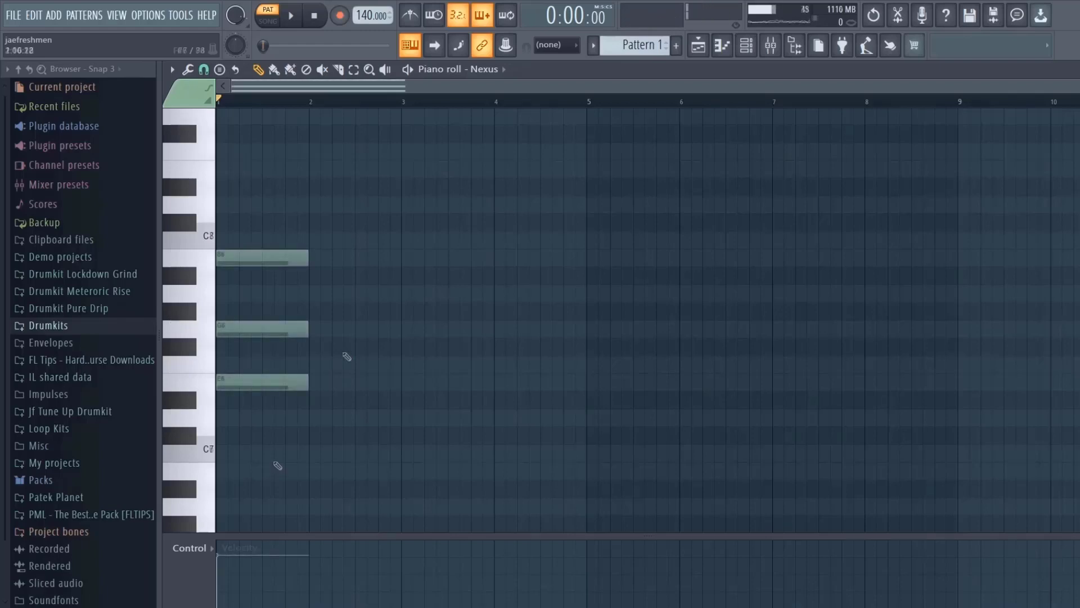
{"action": "key", "text": "space"}
{"action": "key", "text": "space"}
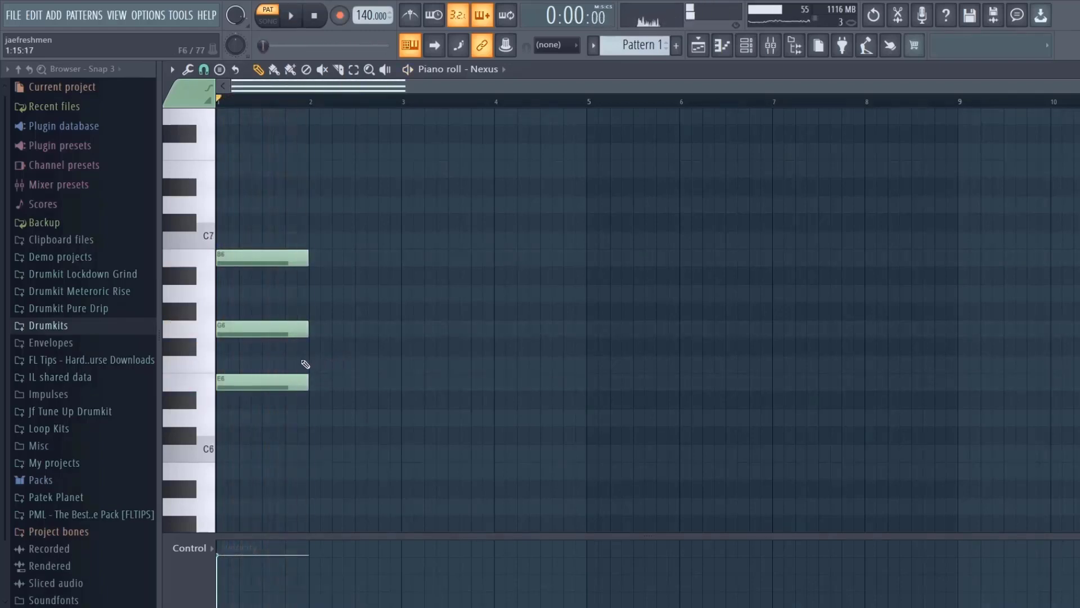
Add a one-bar chord of D#6, F#6 and C7 in bar 2 and play back both chords
{"action": "left_click_drag", "start_coordinate": [313, 369], "coordinate": [315, 337]}
{"action": "left_click_drag", "start_coordinate": [334, 295], "coordinate": [304, 251]}
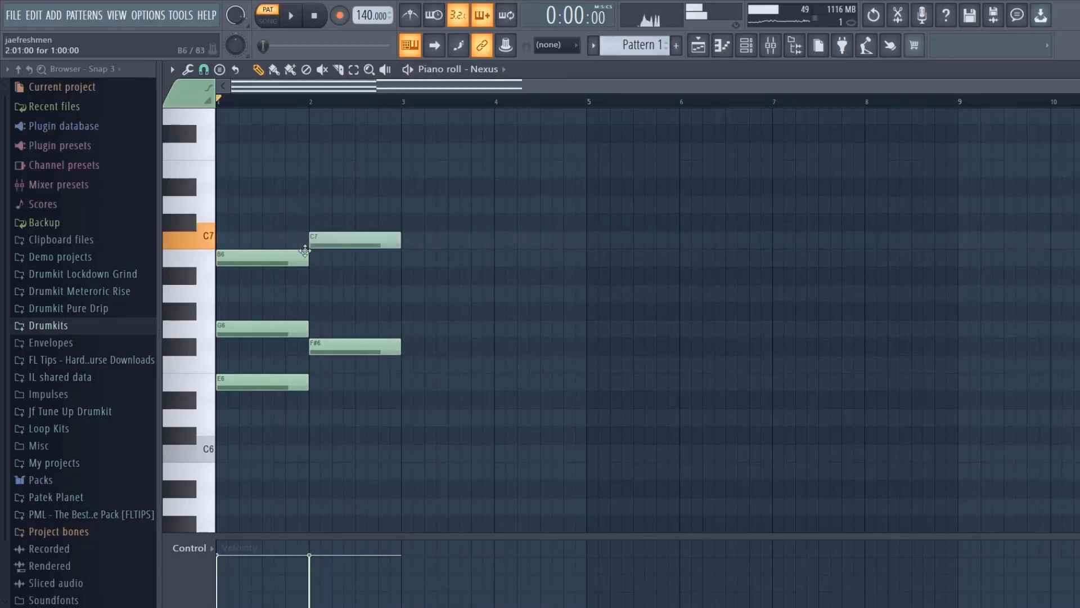
{"action": "left_click_drag", "start_coordinate": [337, 400], "coordinate": [323, 400]}
{"action": "key", "text": "space"}
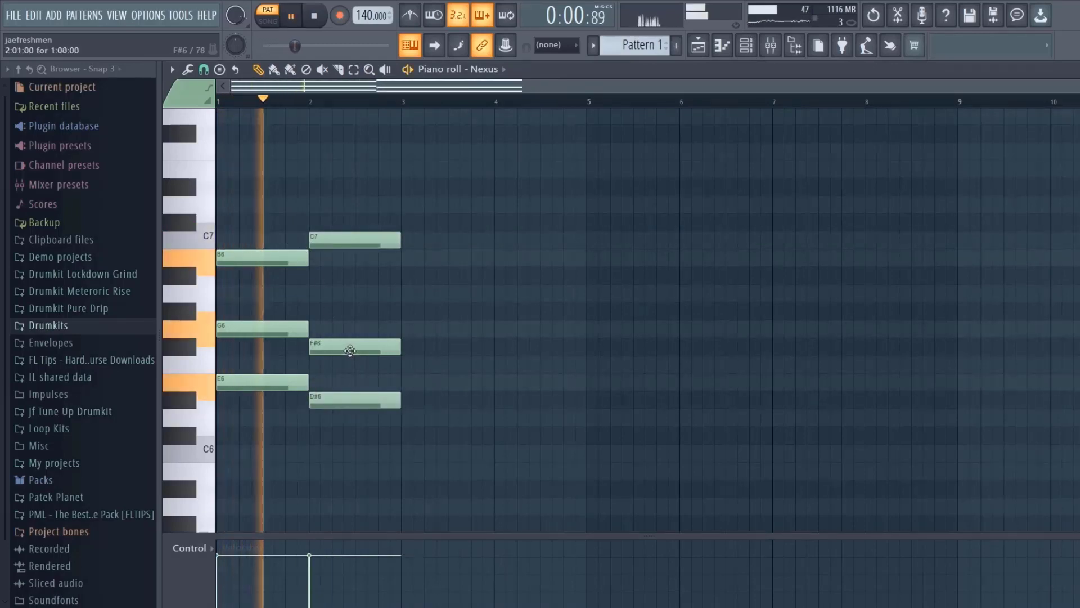
{"action": "key", "text": "space"}
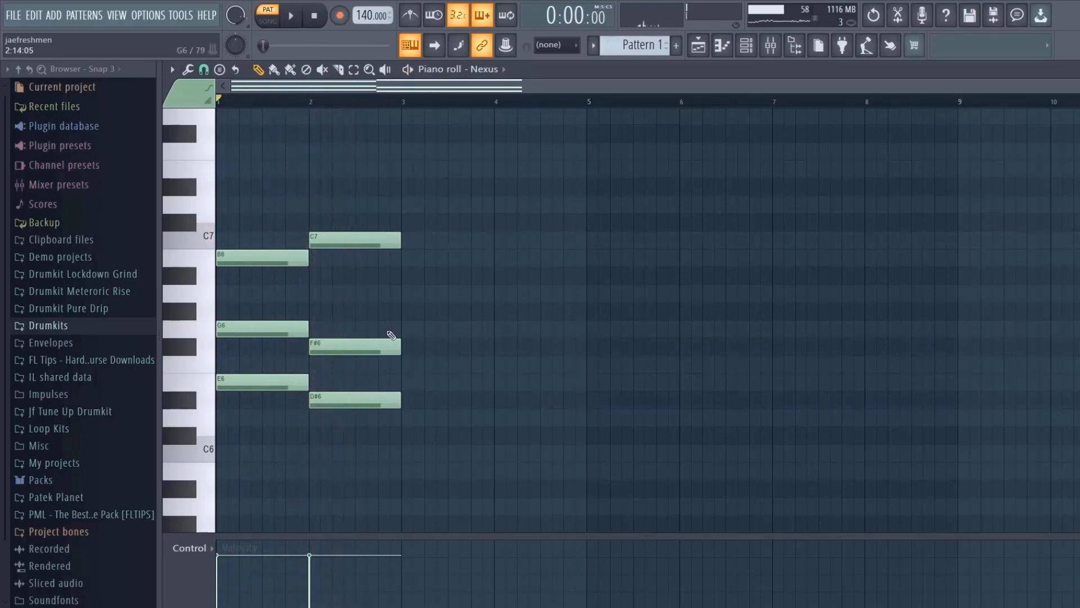
Shorten the D#6, F#6 and C7 notes in bar 2 to half a bar each
{"action": "left_click_drag", "start_coordinate": [398, 347], "coordinate": [354, 346]}
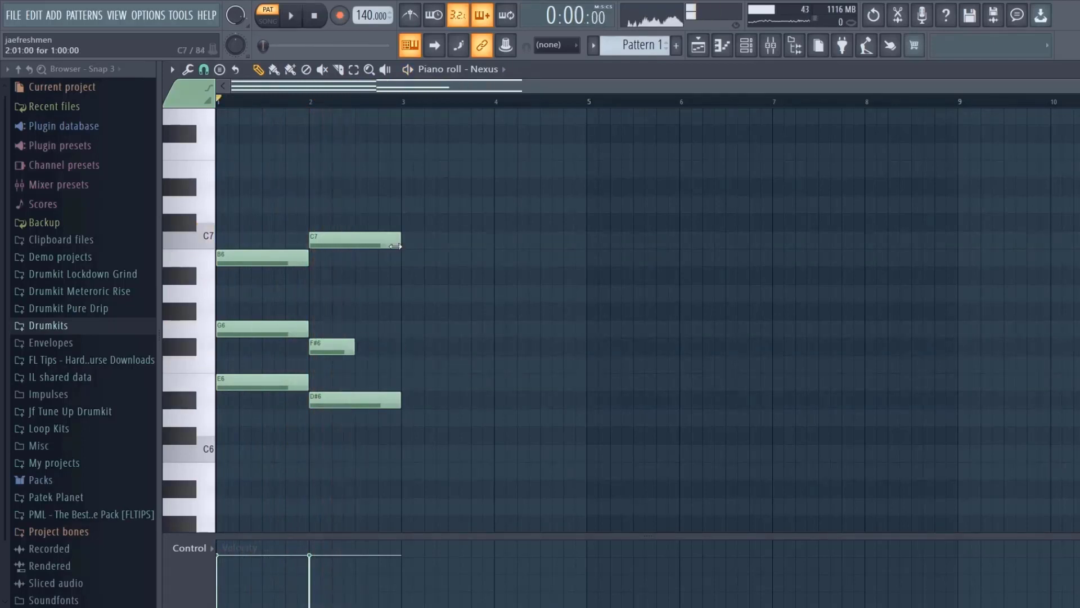
{"action": "left_click_drag", "start_coordinate": [398, 245], "coordinate": [351, 246]}
{"action": "left_click_drag", "start_coordinate": [400, 402], "coordinate": [353, 406]}
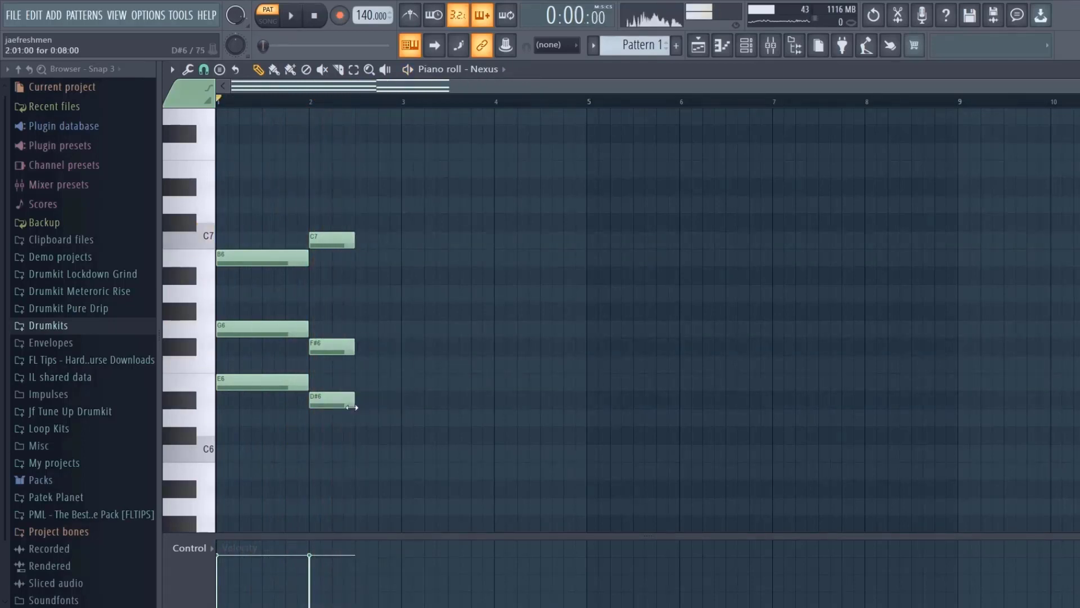
Fill the second half of bar 2 with a half-bar chord of D#6, F#6 and A6 and play the progression
{"action": "left_click", "coordinate": [207, 455]}
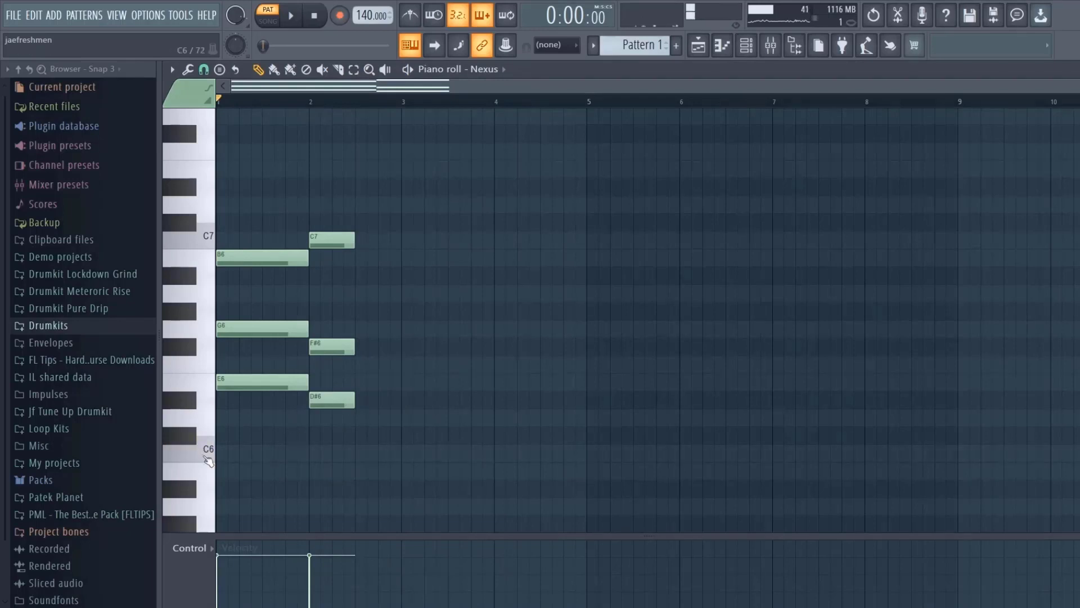
{"action": "left_click", "coordinate": [189, 407]}
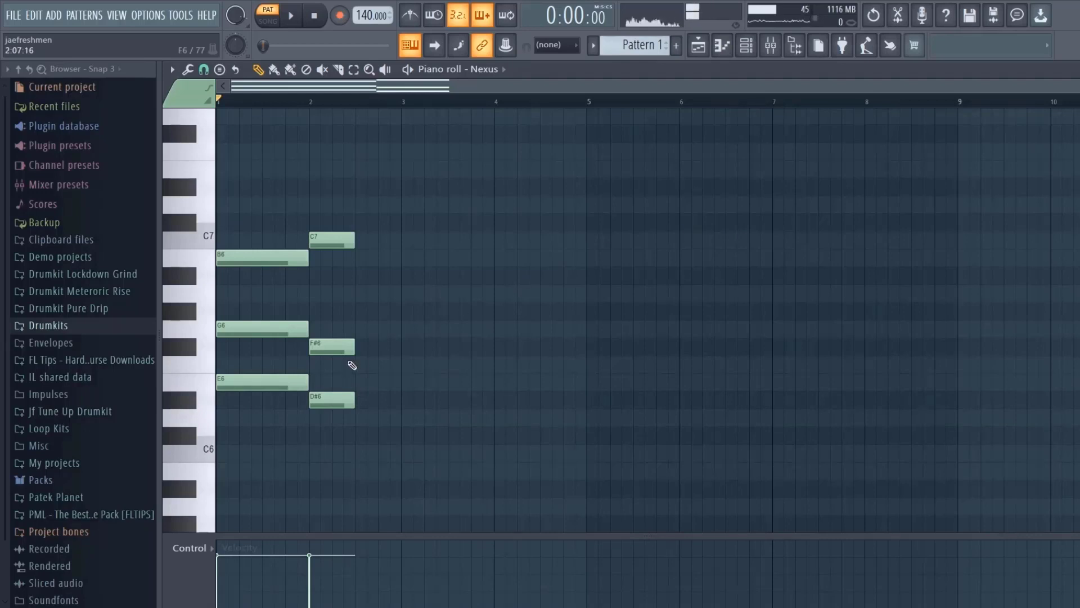
{"action": "left_click", "coordinate": [376, 399]}
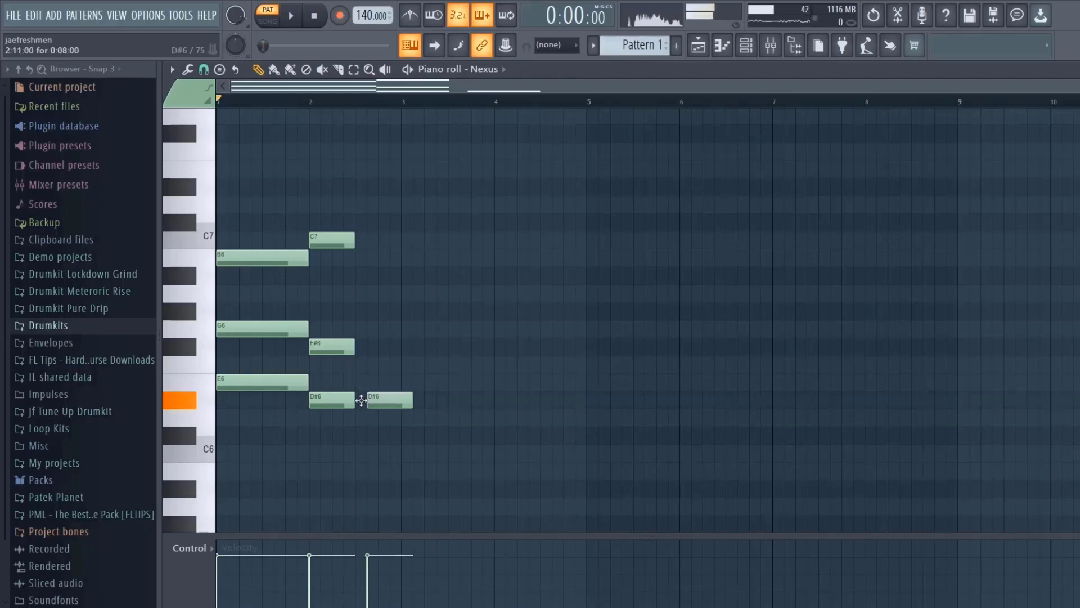
{"action": "left_click", "coordinate": [355, 346]}
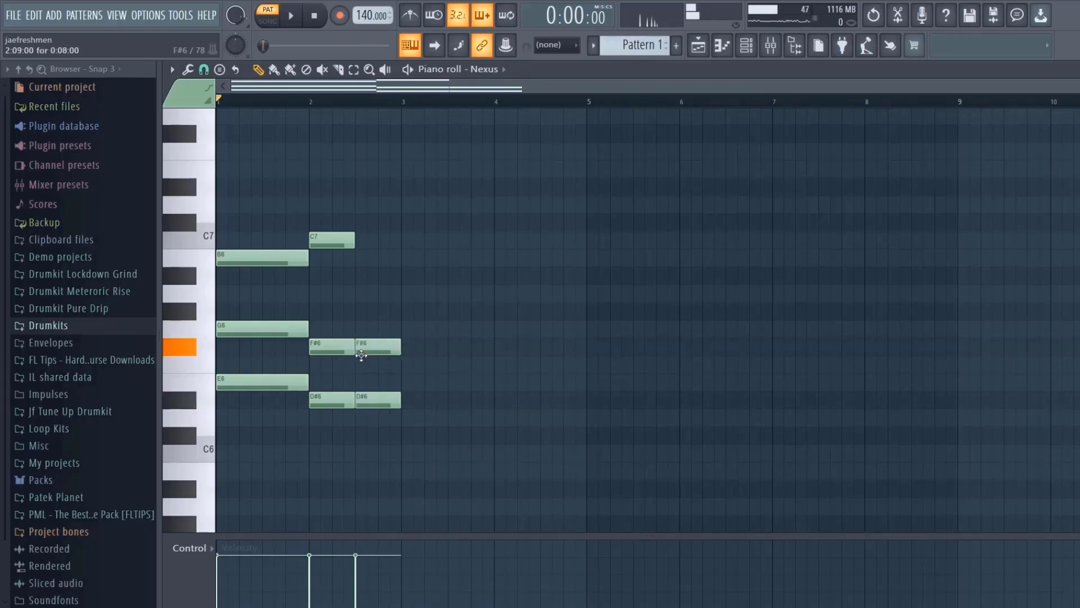
{"action": "left_click", "coordinate": [346, 294]}
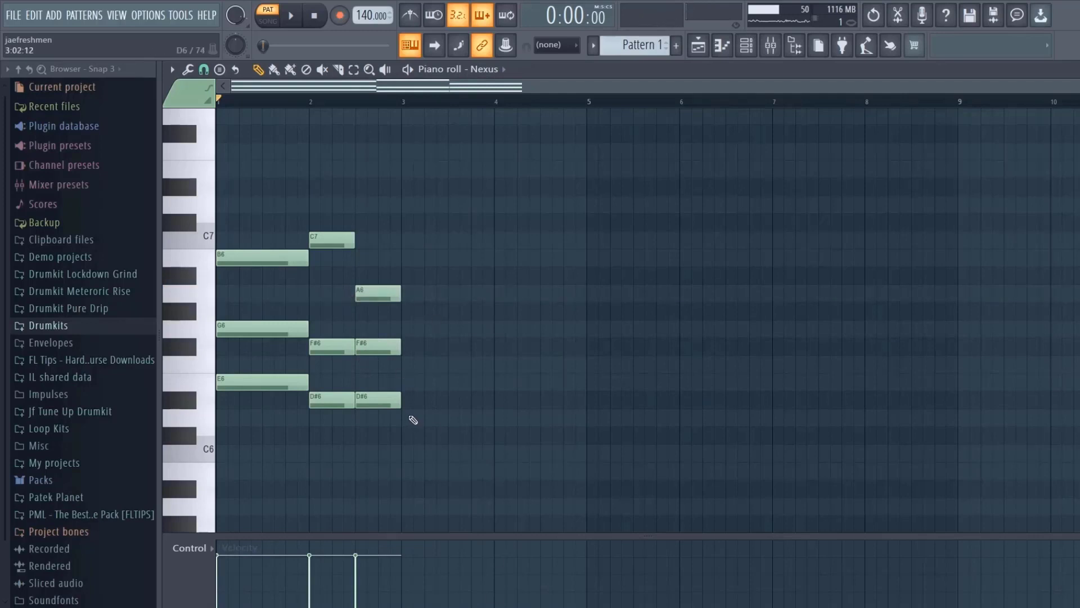
{"action": "key", "text": "space"}
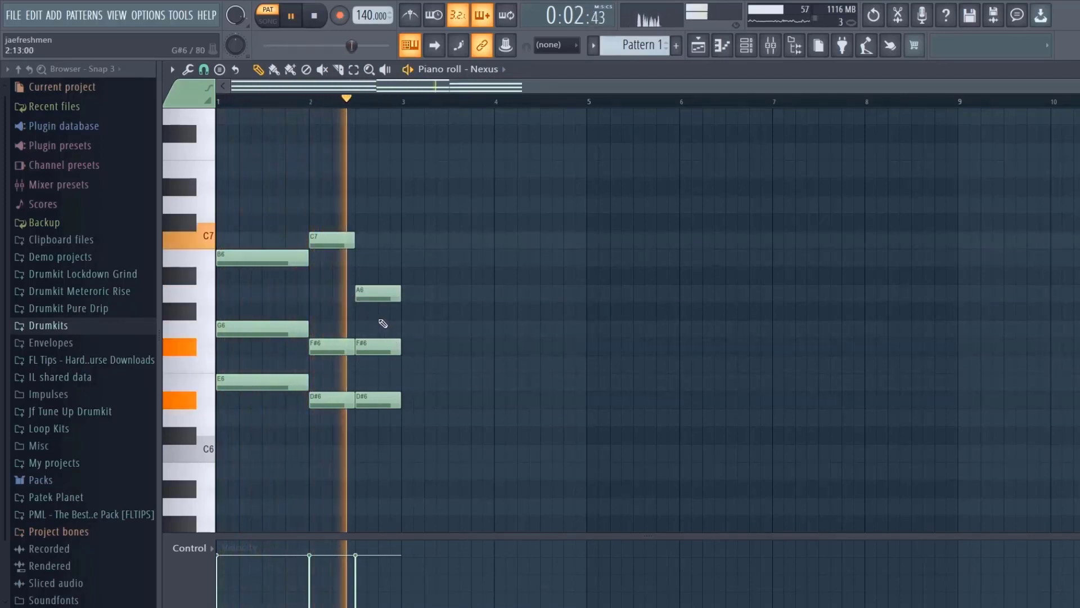
{"action": "key", "text": "space"}
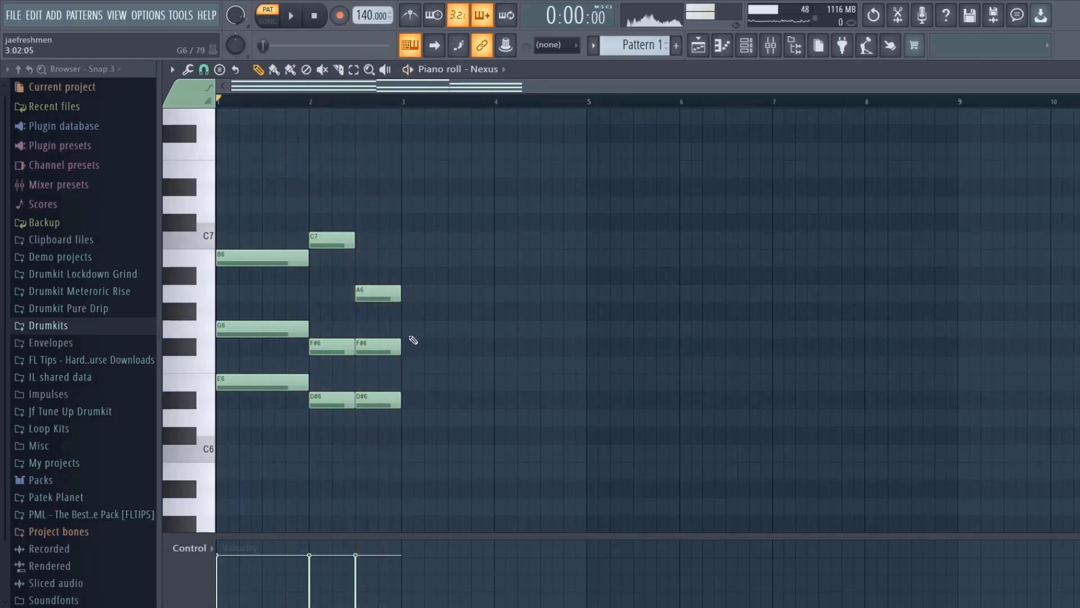
Duplicate the two-bar progression into bars 3 and 4, change bar 4's first chord to E6, A6 and C7, and play from bar 3
{"action": "key", "text": "ctrl+b"}
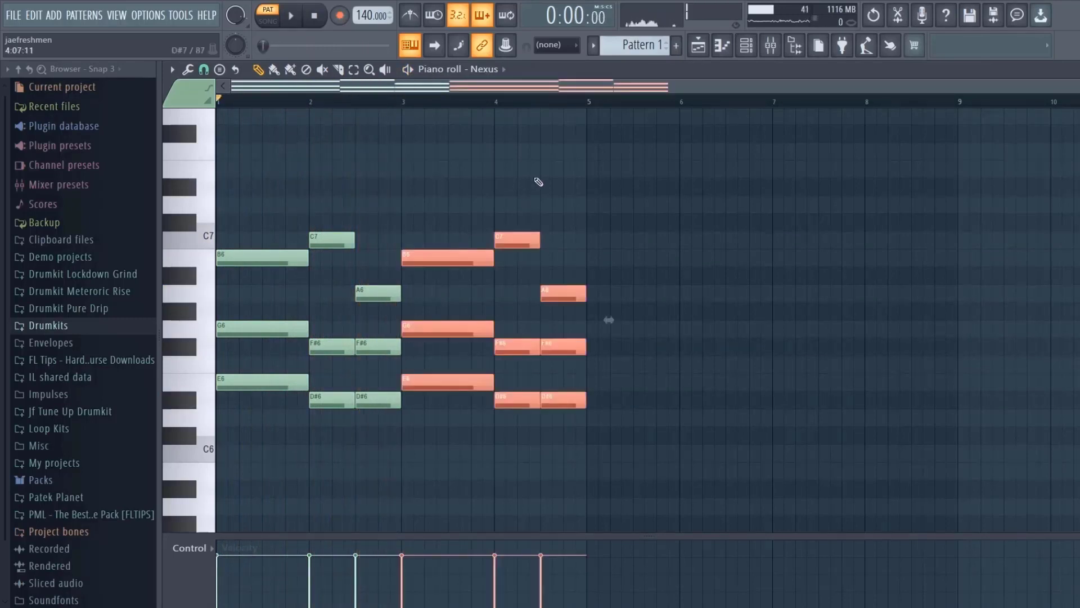
{"action": "left_click", "coordinate": [512, 352]}
{"action": "left_click_drag", "start_coordinate": [512, 352], "coordinate": [512, 332]}
{"action": "left_click_drag", "start_coordinate": [513, 399], "coordinate": [523, 374]}
{"action": "left_click_drag", "start_coordinate": [506, 327], "coordinate": [504, 293]}
{"action": "left_click", "coordinate": [401, 99]}
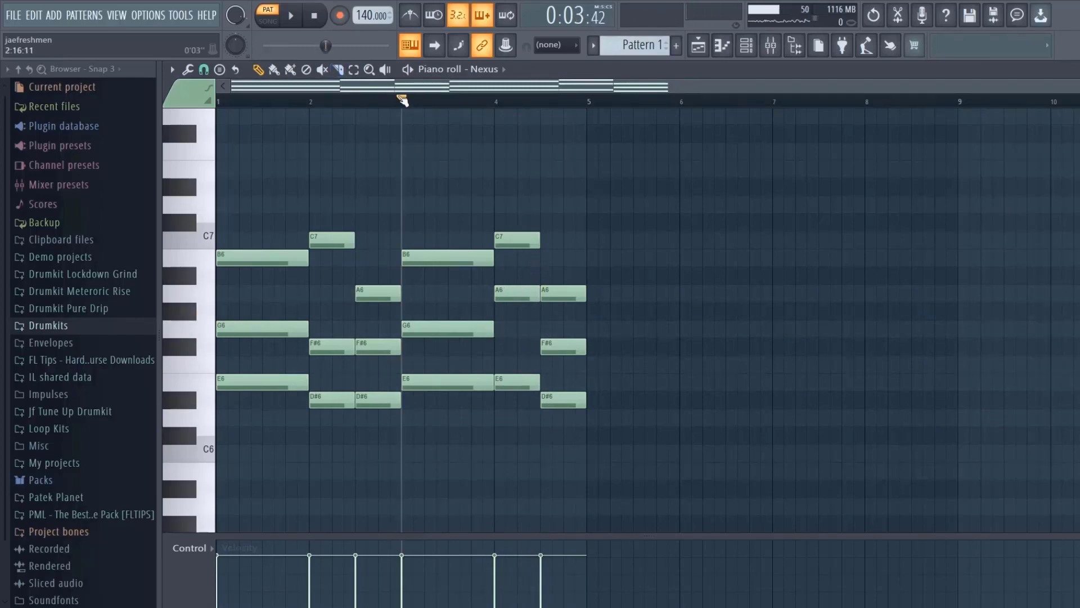
{"action": "key", "text": "space"}
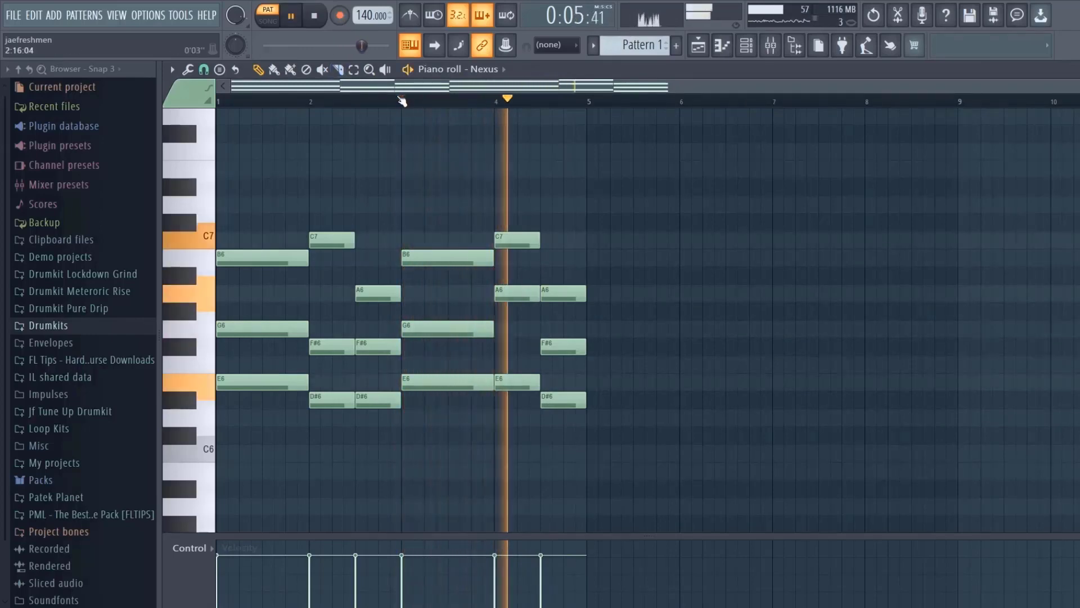
{"action": "key", "text": "space"}
Start the E6, A6, C7 chord on step 13 of bar 3, fit the preceding E6, G6, B6 chord to 12 steps, and play it
{"action": "key", "text": "ctrl+alt+z"}
{"action": "key", "text": "ctrl+alt+z"}
{"action": "key", "text": "ctrl+alt+z"}
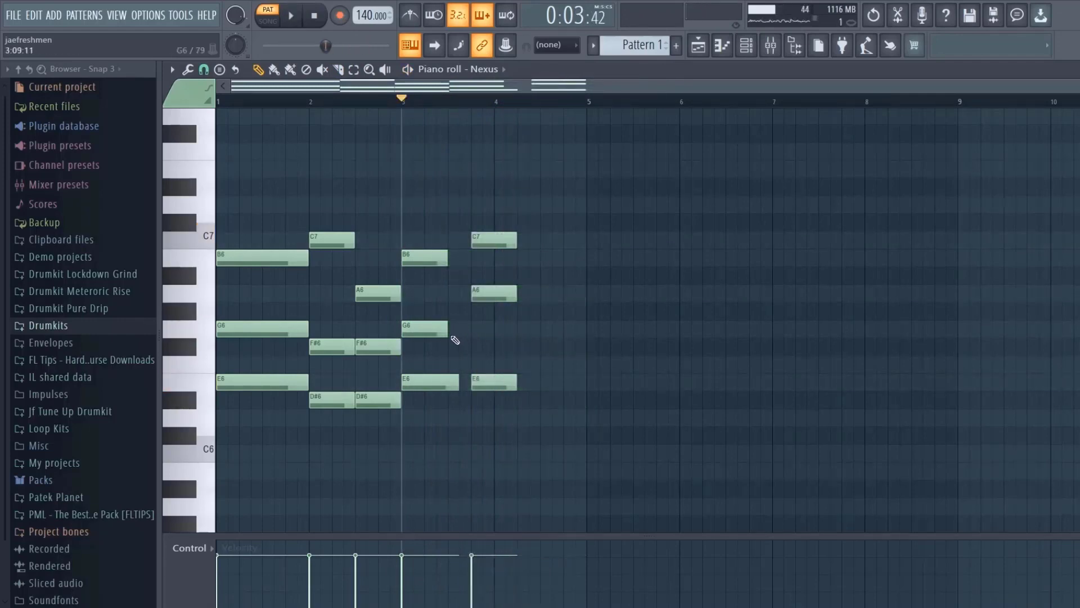
{"action": "left_click_drag", "start_coordinate": [448, 331], "coordinate": [470, 333]}
{"action": "left_click_drag", "start_coordinate": [447, 258], "coordinate": [466, 266]}
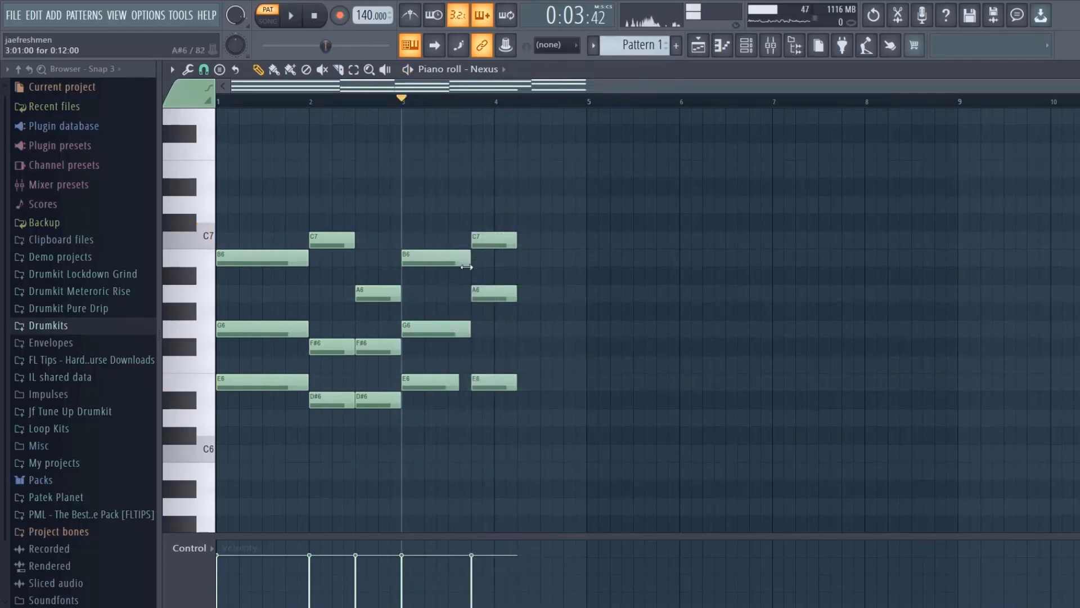
{"action": "left_click_drag", "start_coordinate": [460, 381], "coordinate": [470, 381]}
{"action": "key", "text": "space"}
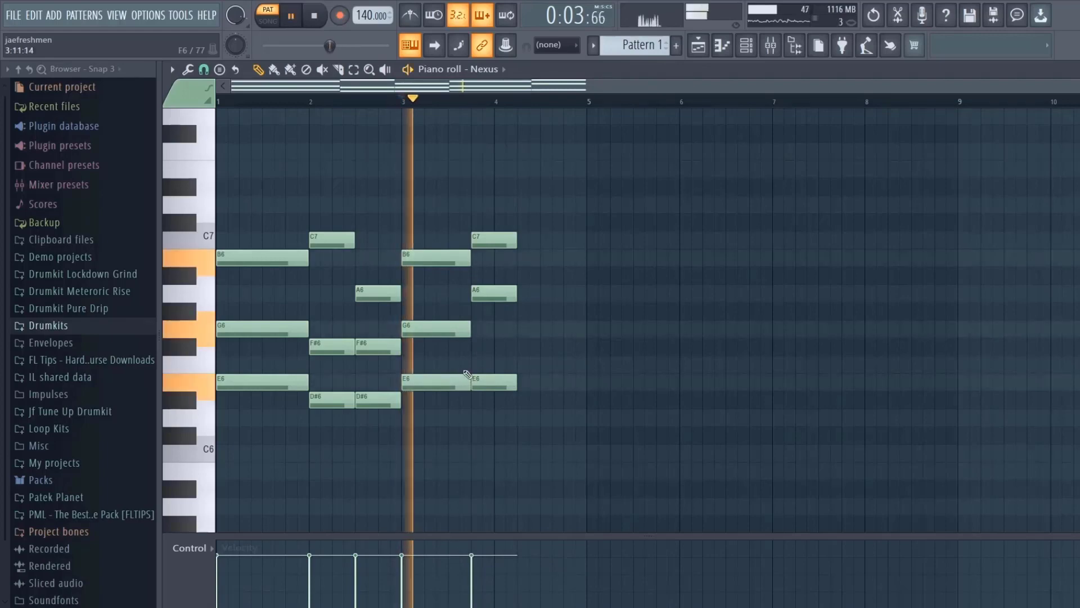
{"action": "key", "text": "space"}
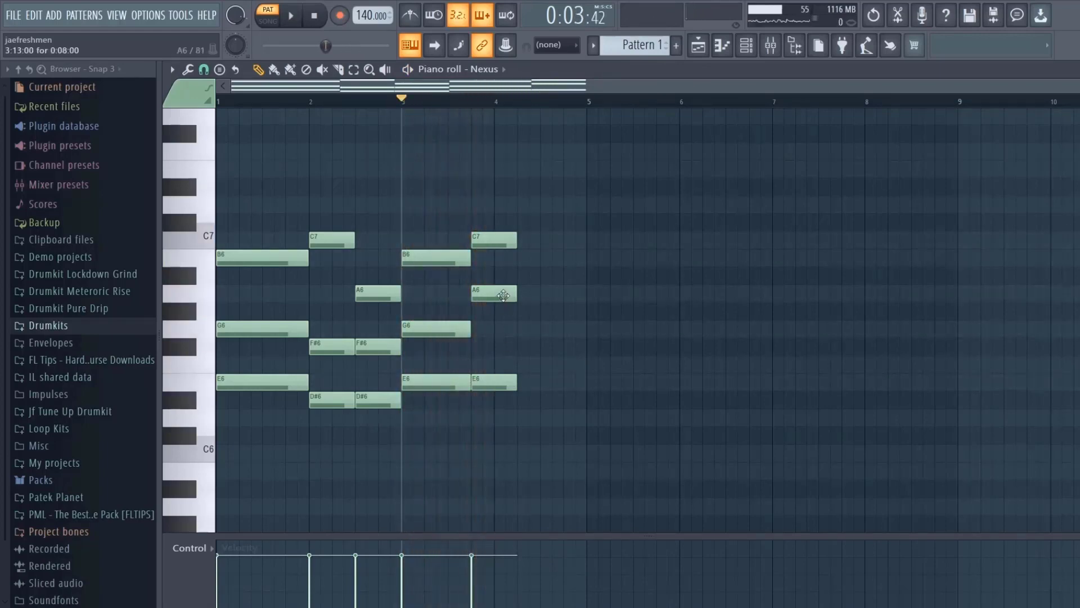
Shorten the E6, A6 and C7 notes at the end of bar 3 so they stop at bar 4
{"action": "left_click_drag", "start_coordinate": [515, 294], "coordinate": [493, 291]}
{"action": "left_click_drag", "start_coordinate": [515, 240], "coordinate": [494, 241]}
{"action": "left_click", "coordinate": [501, 345]}
{"action": "left_click_drag", "start_coordinate": [515, 380], "coordinate": [494, 381]}
Build a half-bar chord of D#6, G6 and B6 at the start of bar 4 and play from bar 3
{"action": "left_click_drag", "start_coordinate": [516, 346], "coordinate": [540, 355]}
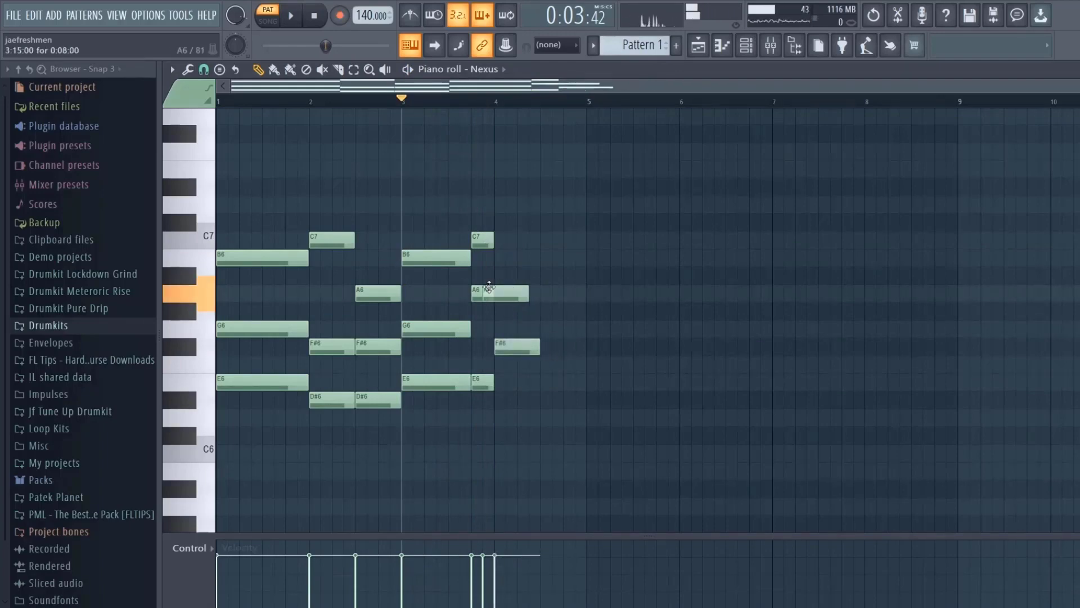
{"action": "left_click_drag", "start_coordinate": [488, 293], "coordinate": [513, 401]}
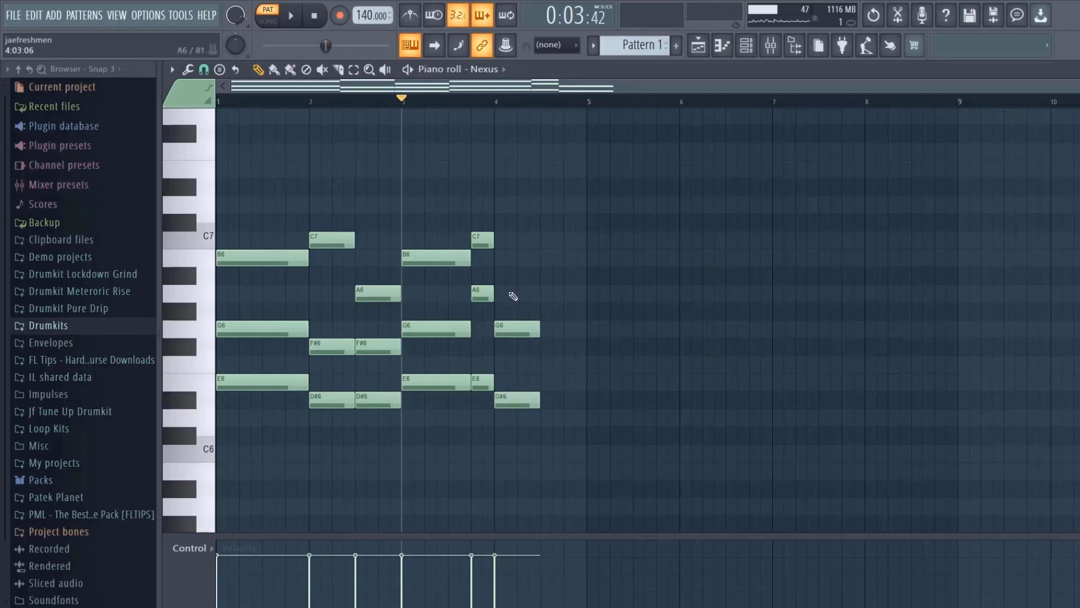
{"action": "left_click_drag", "start_coordinate": [510, 276], "coordinate": [496, 254]}
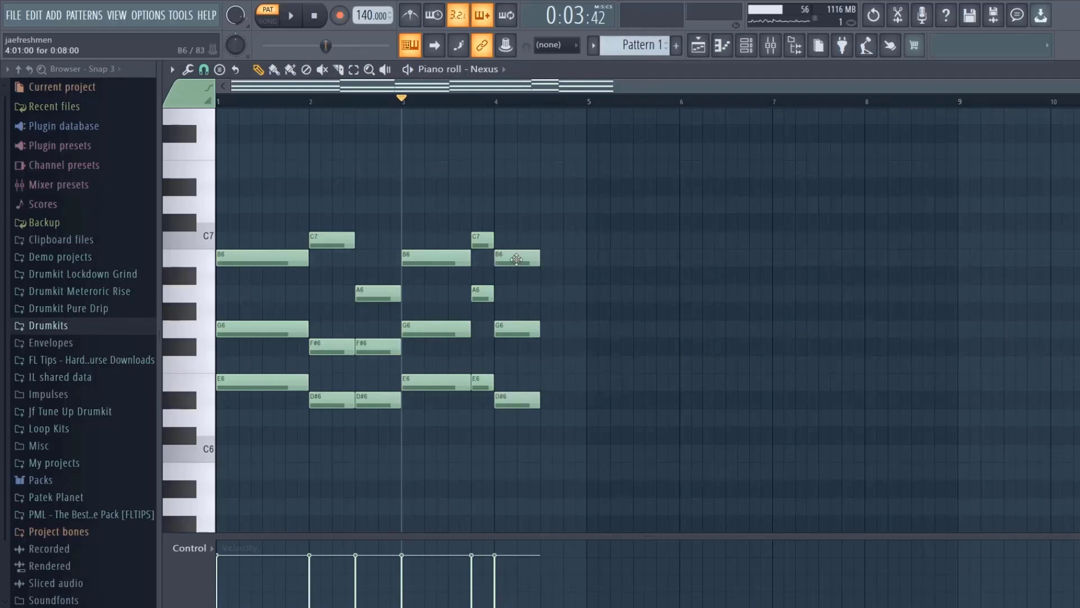
{"action": "key", "text": "space"}
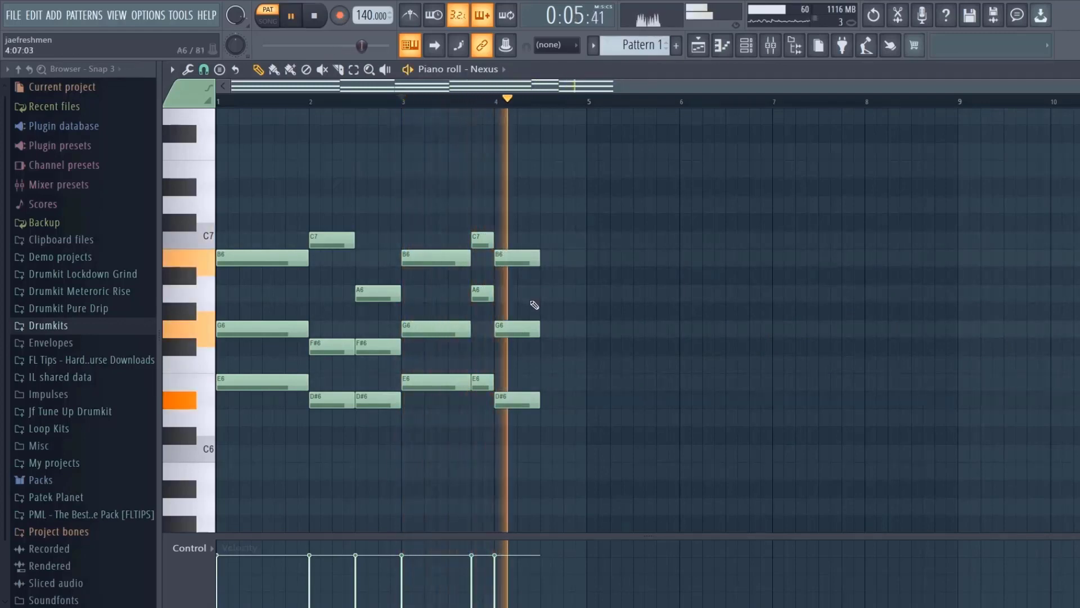
{"action": "key", "text": "space"}
Fill the second half of bar 4 with D#6, F#6 and B6, keeping D#6 as the preceding chord's lowest note
{"action": "left_click", "coordinate": [549, 259]}
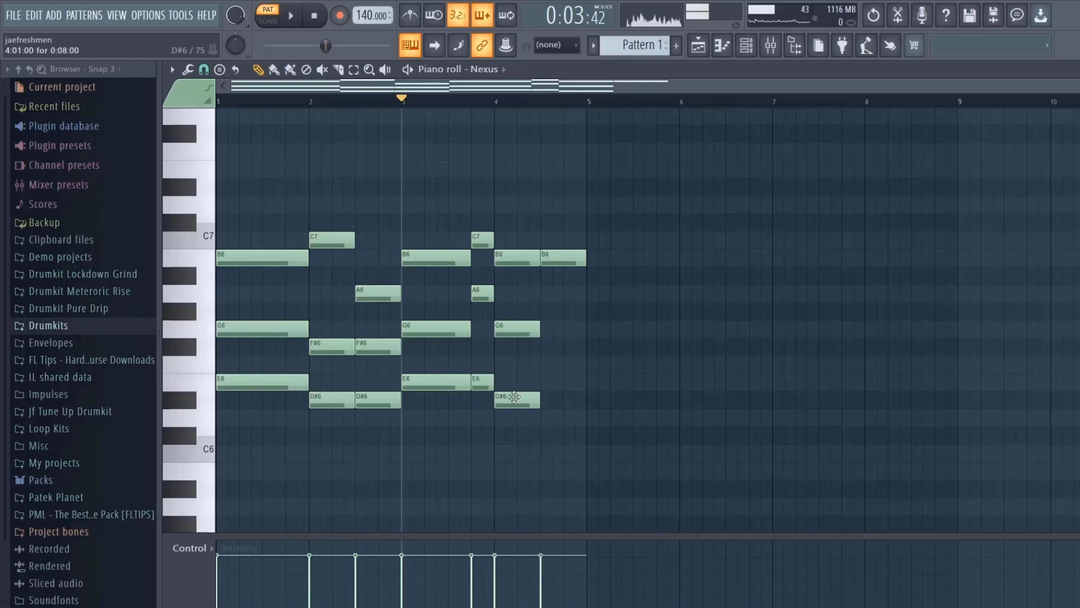
{"action": "left_click_drag", "start_coordinate": [518, 400], "coordinate": [559, 340]}
{"action": "left_click", "coordinate": [561, 365]}
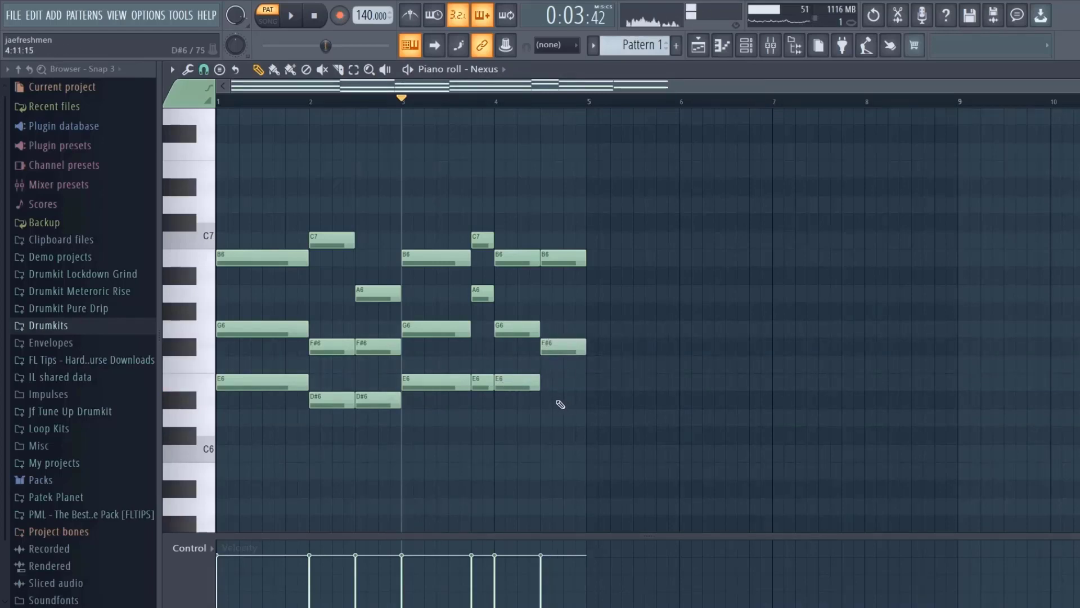
{"action": "left_click", "coordinate": [557, 395]}
{"action": "left_click_drag", "start_coordinate": [558, 395], "coordinate": [516, 401]}
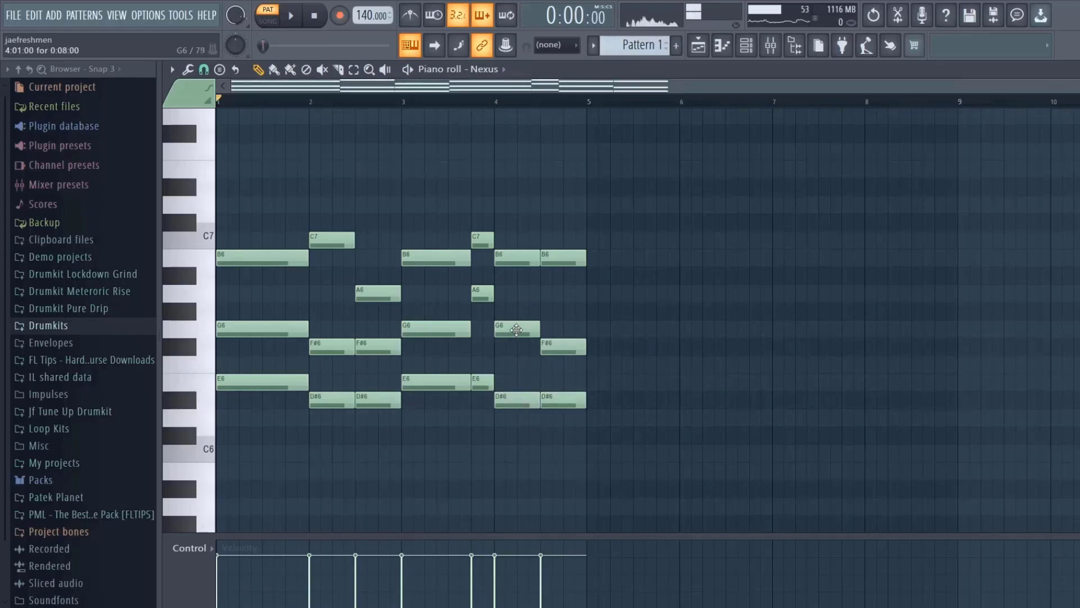
Play the chord progression, and use level scaling to lower the velocities of its notes
{"action": "key", "text": "space"}
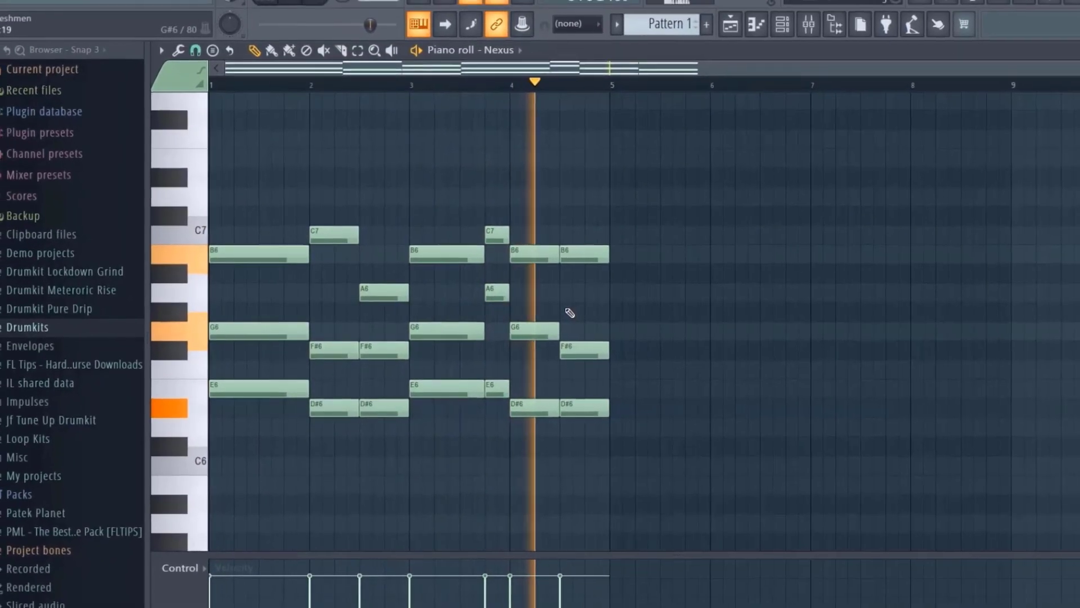
{"action": "key", "text": "space"}
{"action": "key", "text": "alt+l"}
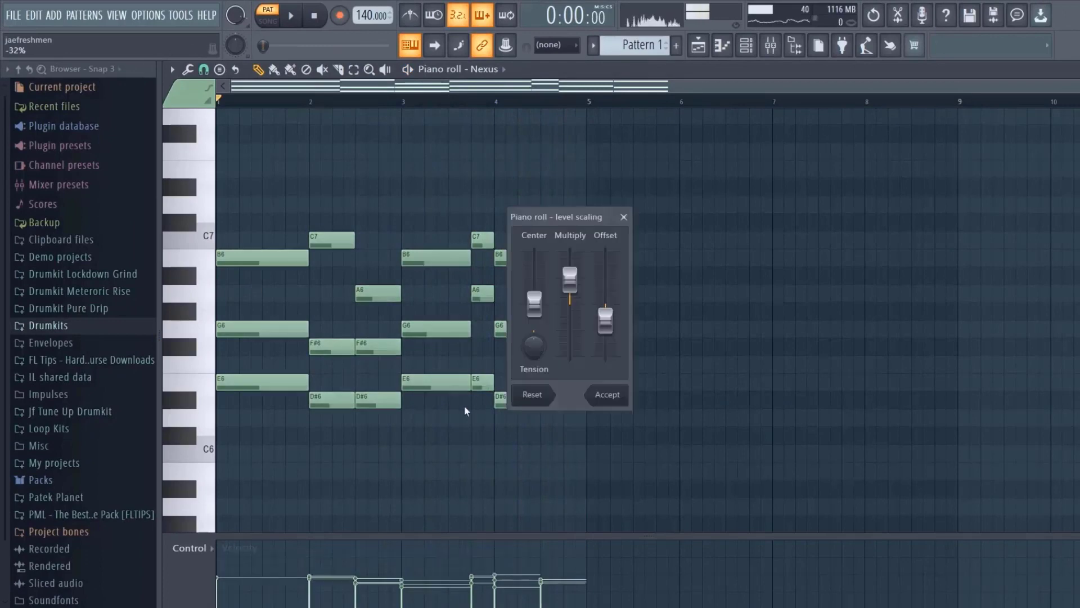
{"action": "key", "text": "Return"}
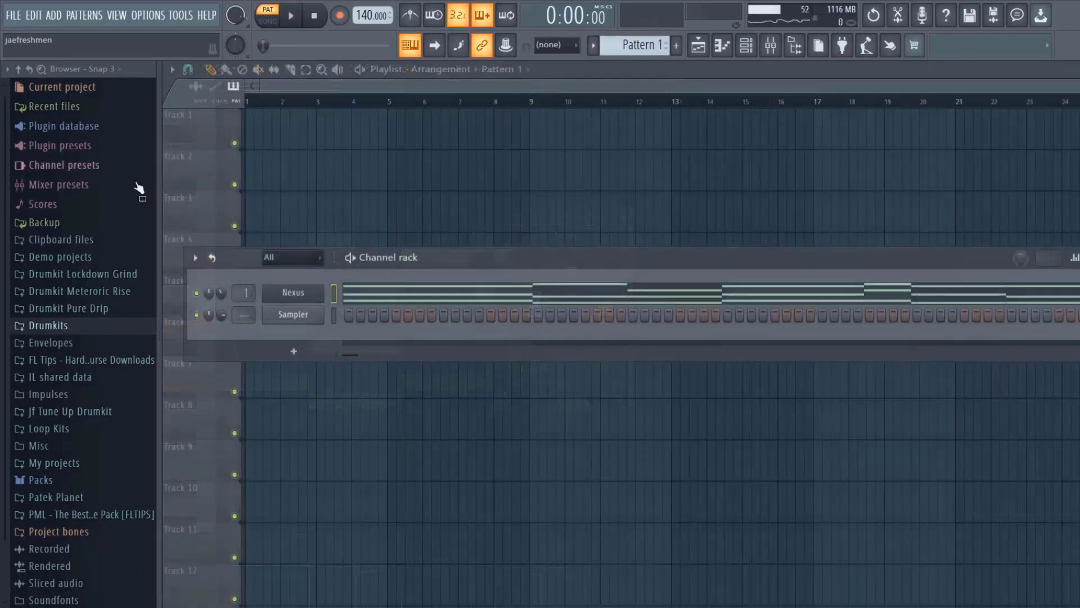
Load the Hat Breaks (G#) sample from the Jf Tune Up Drumkit's Hat folder into the Sampler channel
{"action": "scroll", "coordinate": [119, 369], "scroll_direction": "down", "scroll_amount": 3}
{"action": "left_click", "coordinate": [90, 361]}
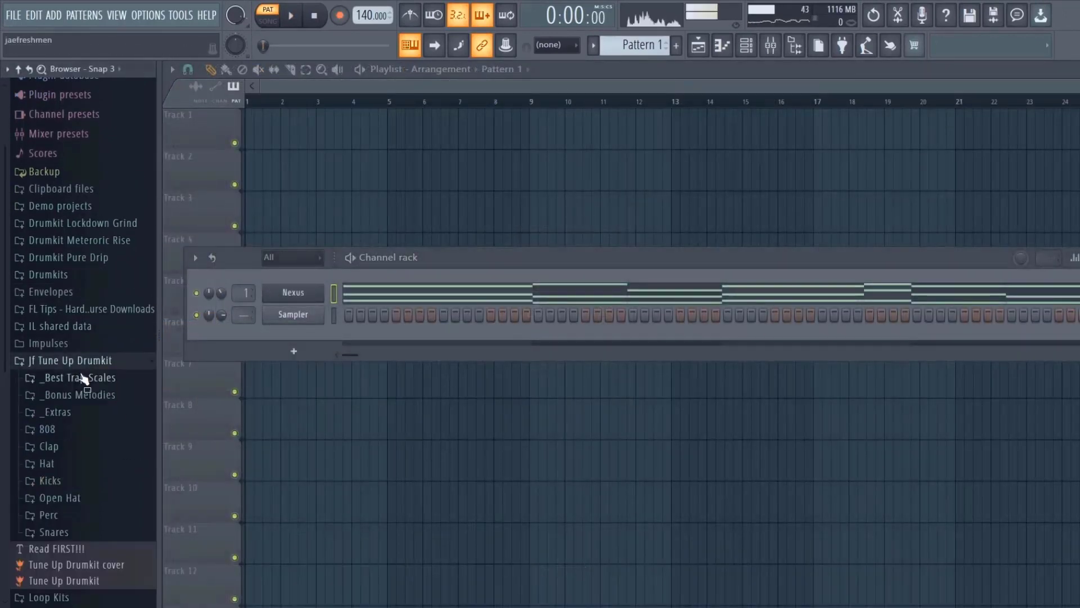
{"action": "left_click", "coordinate": [95, 464]}
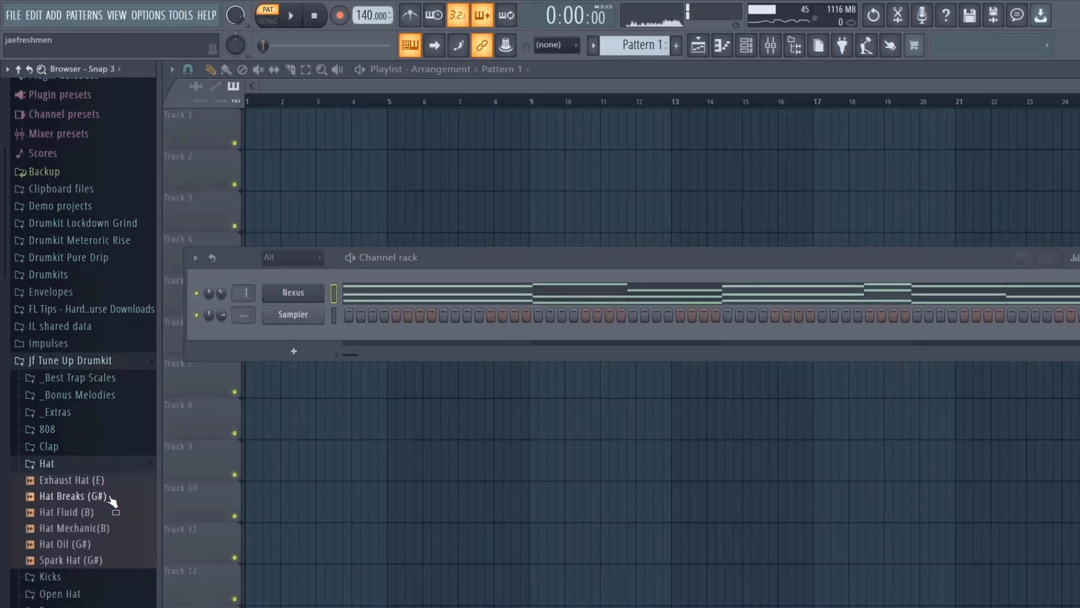
{"action": "left_click_drag", "start_coordinate": [62, 496], "coordinate": [278, 313]}
Place Pattern 1 on Track 1 across bars 1 to 8, and create Pattern 2 with a clip at bar 1 of Track 2
{"action": "key", "text": "F6"}
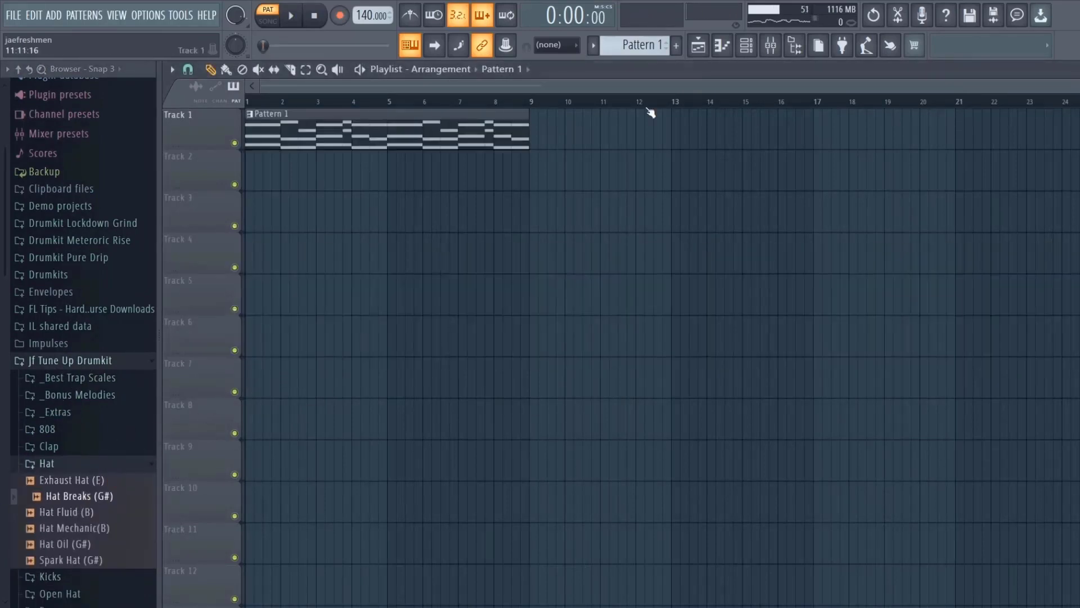
{"action": "left_click", "coordinate": [675, 49]}
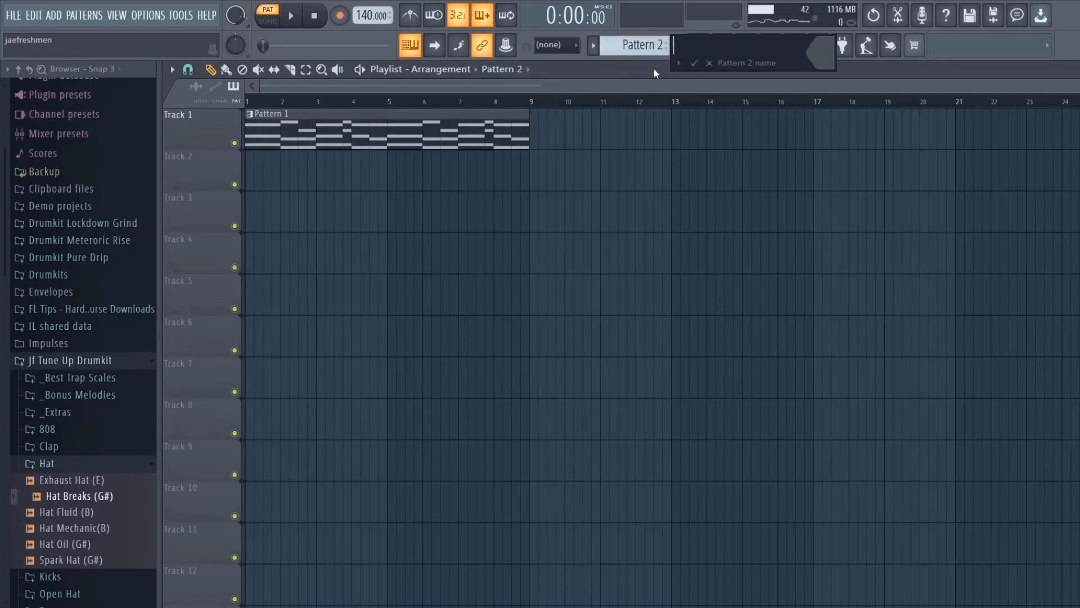
{"action": "left_click_drag", "start_coordinate": [422, 180], "coordinate": [229, 200]}
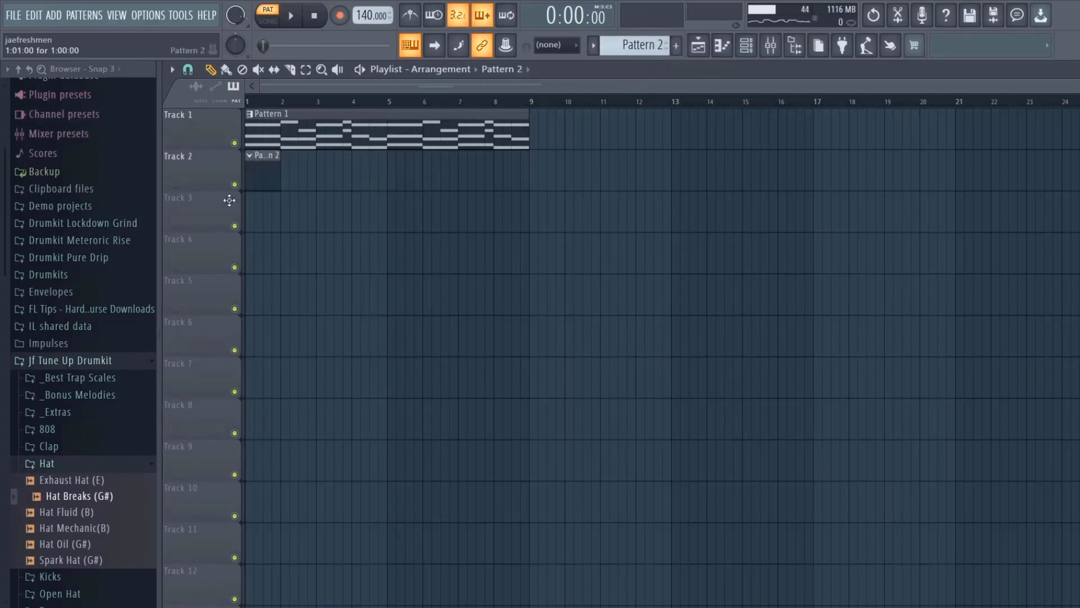
Program Hat Breaks (G#) hits on steps 1, 4, 7, 9, 12 and 15 of Pattern 2
{"action": "left_click", "coordinate": [746, 45]}
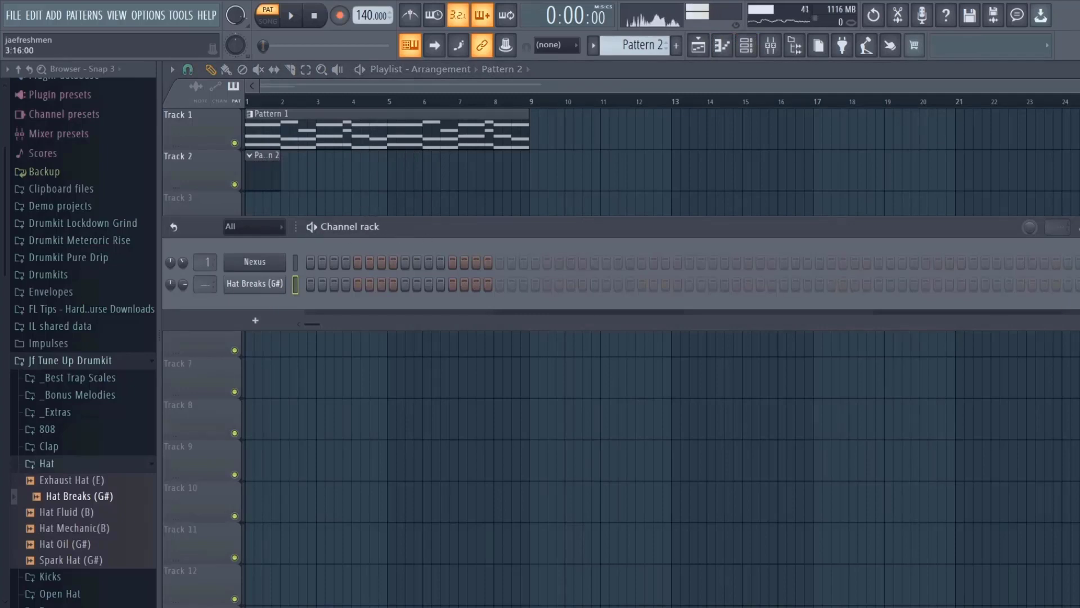
{"action": "left_click_drag", "start_coordinate": [1077, 276], "coordinate": [986, 276]}
{"action": "left_click_drag", "start_coordinate": [657, 225], "coordinate": [706, 235]}
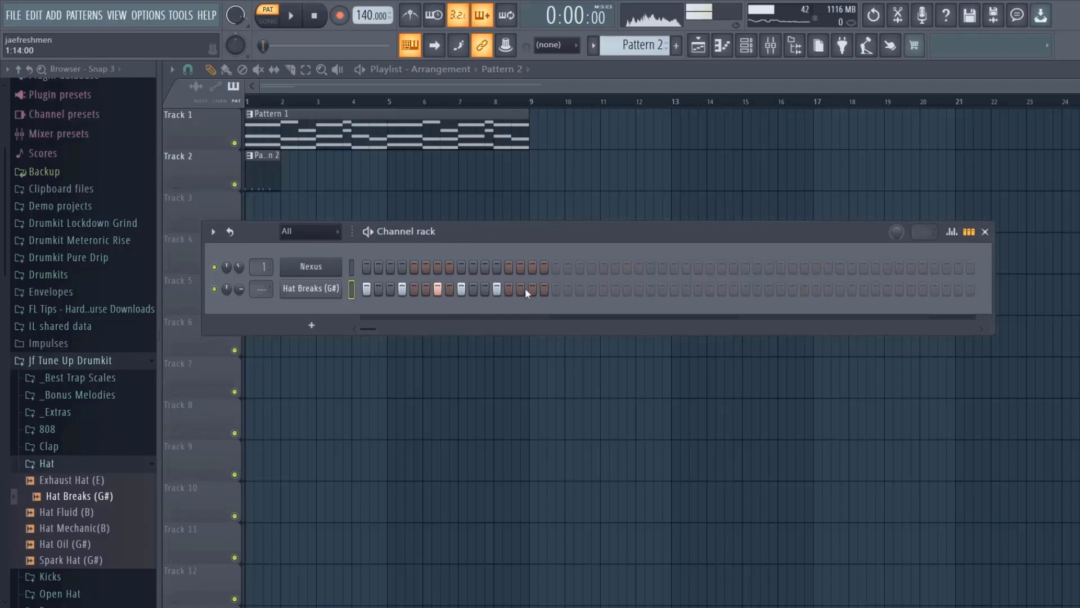
{"action": "left_click", "coordinate": [290, 172]}
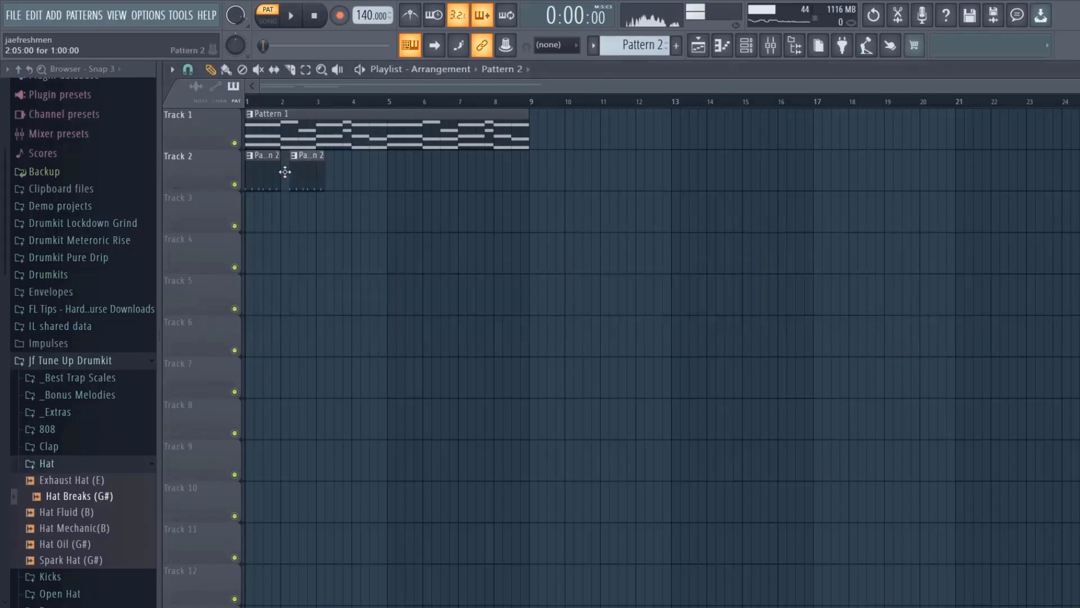
{"action": "double_click", "coordinate": [300, 172]}
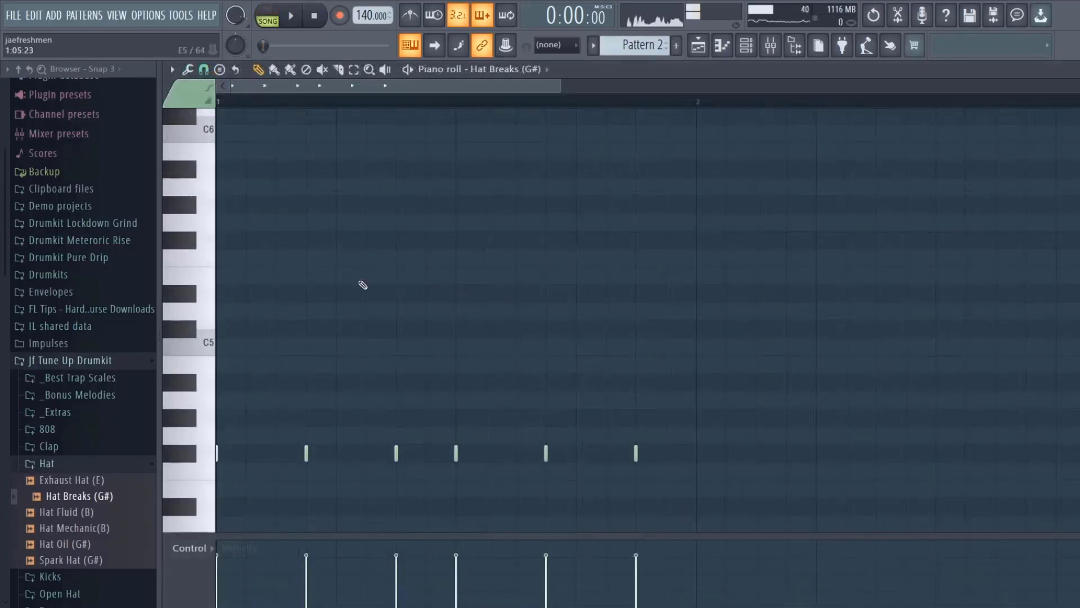
{"action": "key", "text": "Escape"}
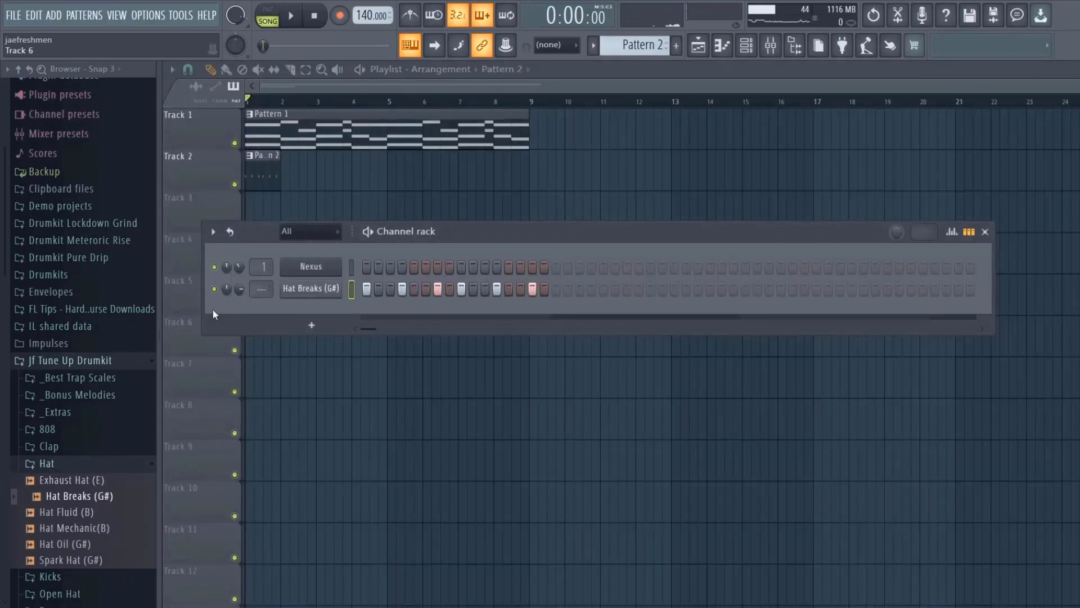
Make the Hat Breaks (G#) channel cut itself when retriggered, and open its notes in the piano roll
{"action": "left_click", "coordinate": [320, 296]}
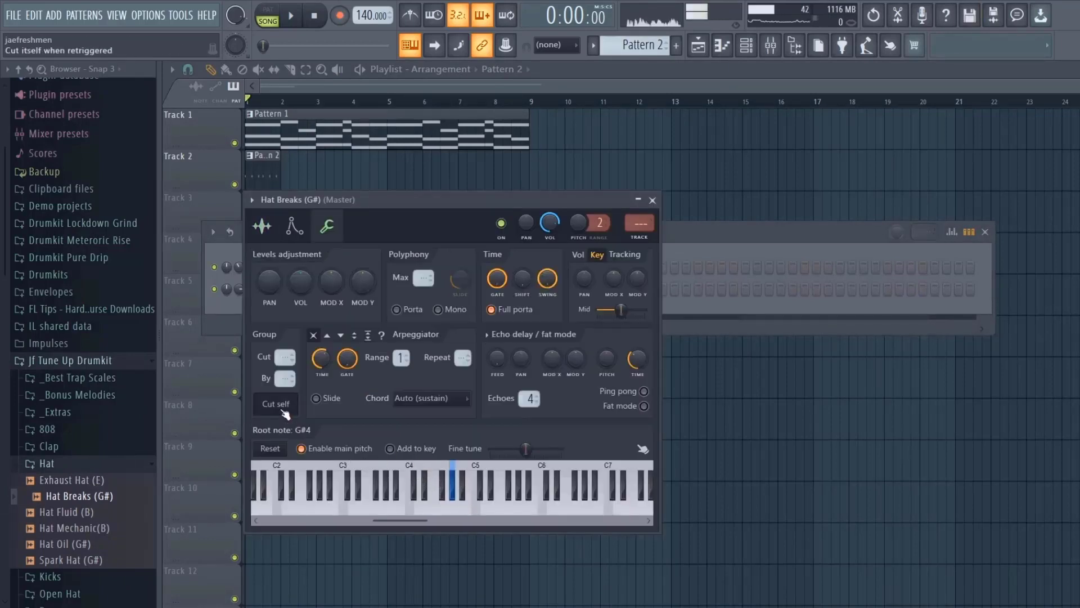
{"action": "left_click", "coordinate": [652, 200]}
{"action": "right_click", "coordinate": [313, 291]}
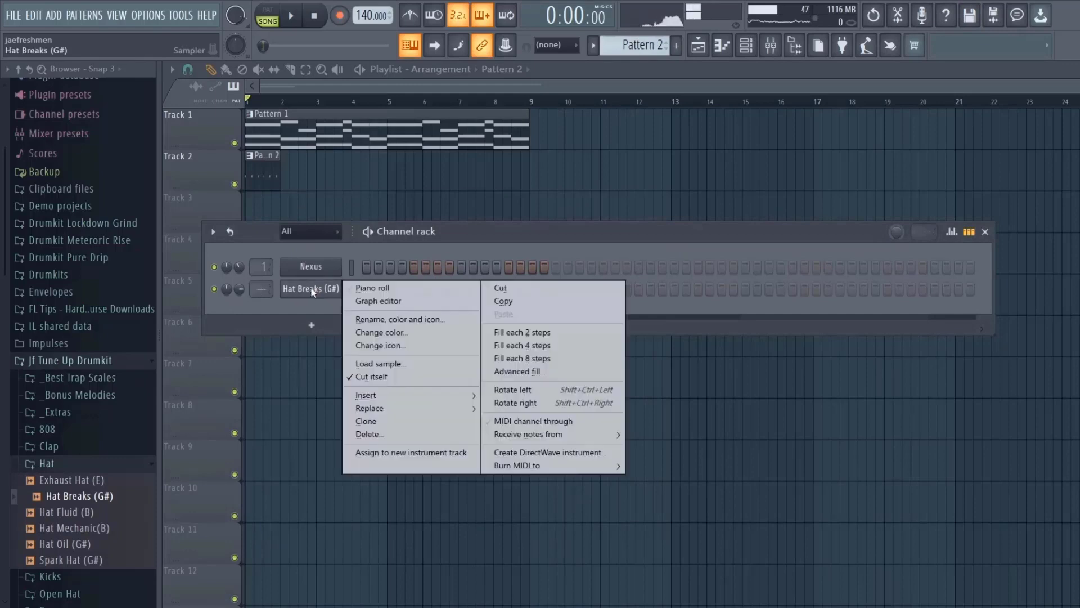
{"action": "left_click", "coordinate": [354, 288]}
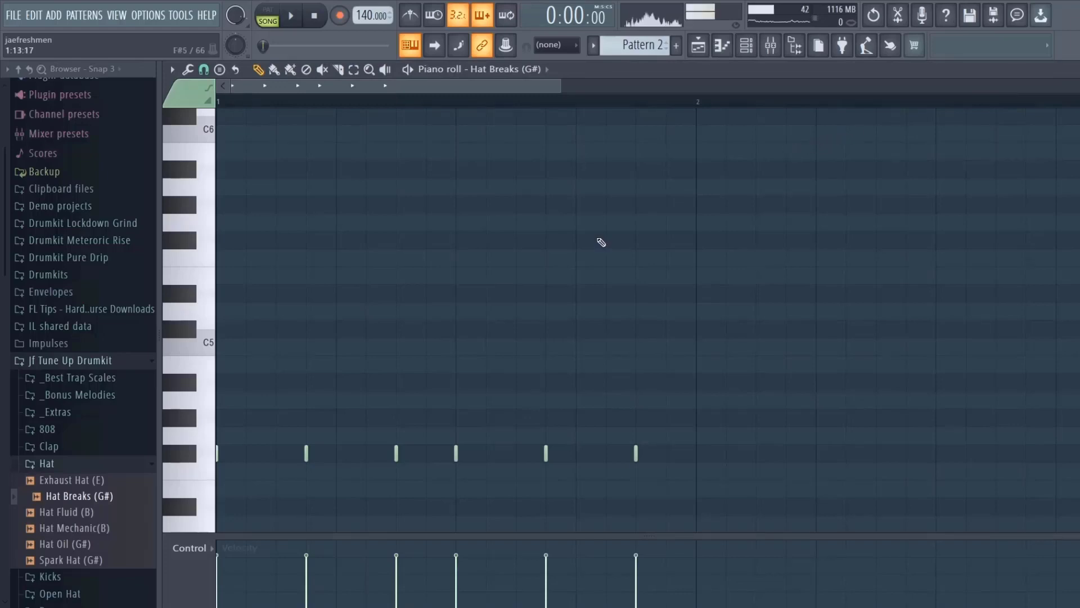
Transpose all the hat notes up two semitones to G#4
{"action": "key", "text": "Up"}
{"action": "key", "text": "Up"}
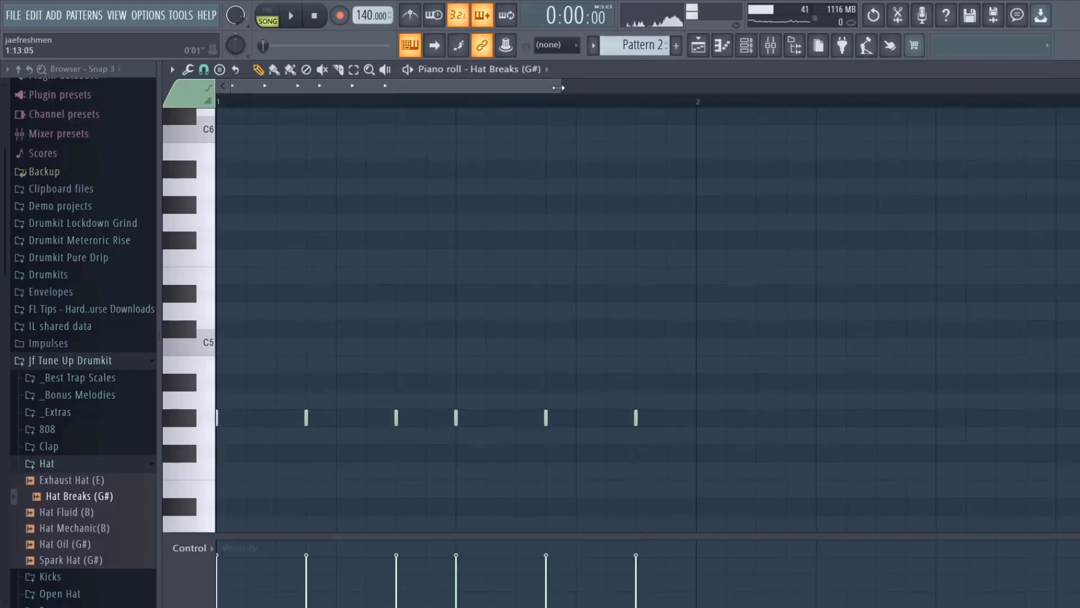
{"action": "left_click_drag", "start_coordinate": [558, 87], "coordinate": [1007, 86]}
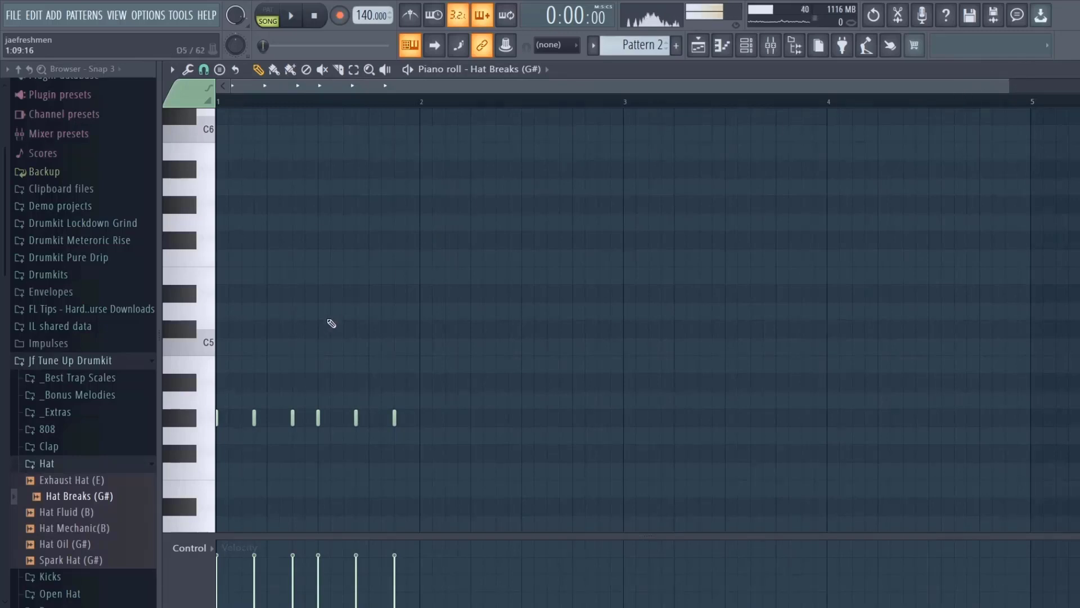
Check the root note in the Hat Breaks (G#) channel settings and preview the piano keys around it
{"action": "left_click", "coordinate": [746, 45]}
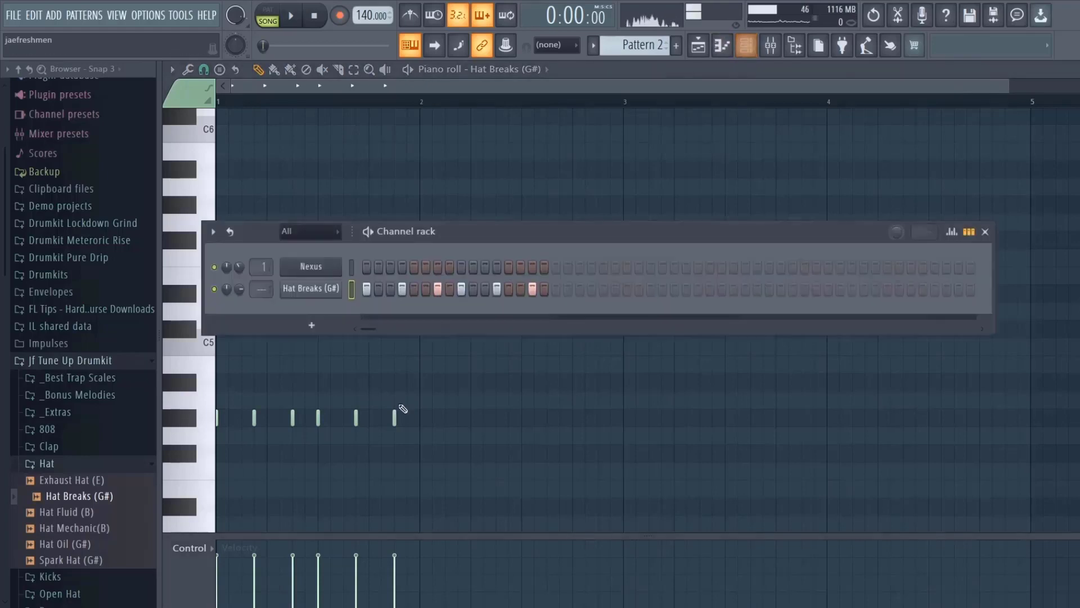
{"action": "left_click", "coordinate": [311, 288]}
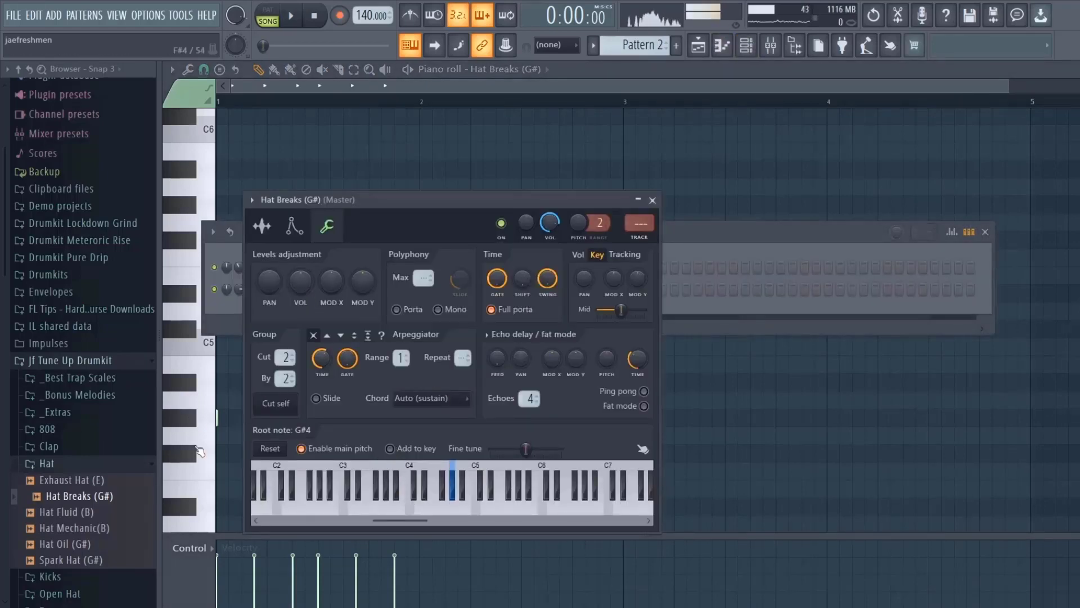
{"action": "left_click", "coordinate": [193, 416]}
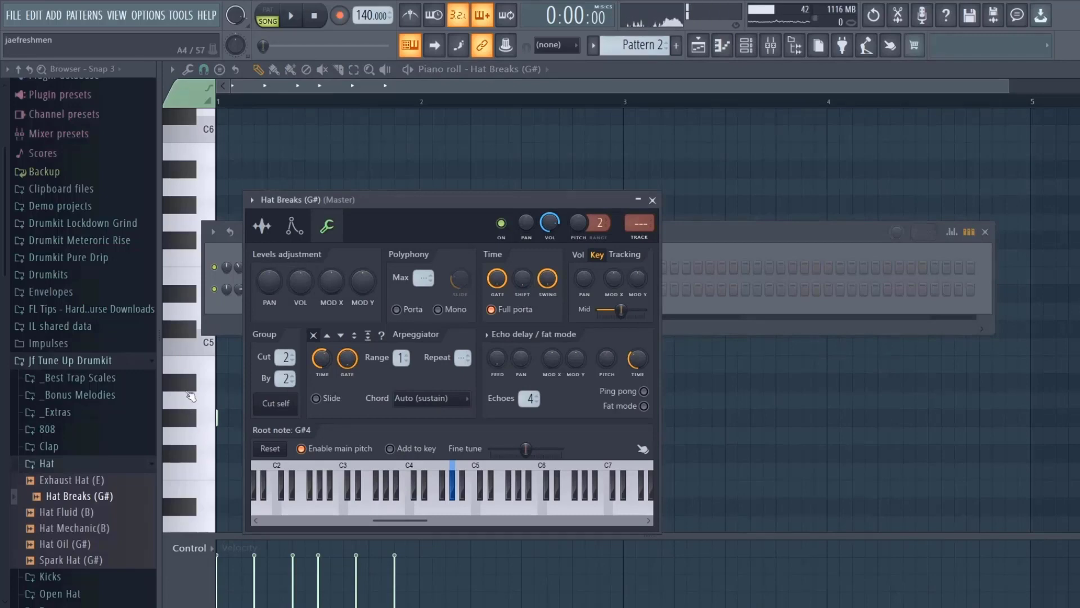
{"action": "left_click", "coordinate": [652, 200]}
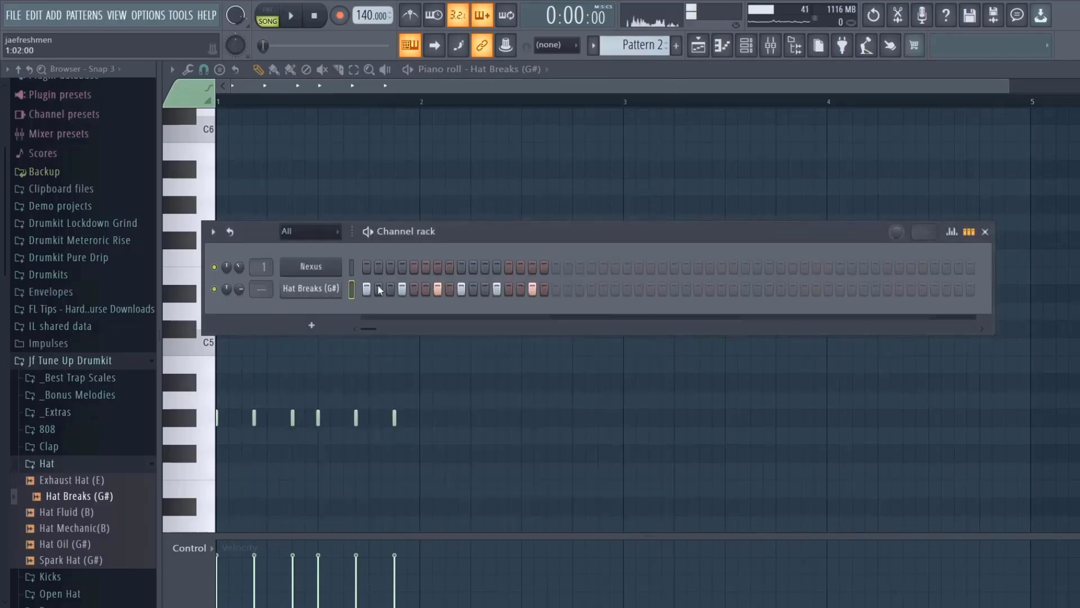
Transpose all the hat notes to G4 and play the pattern
{"action": "left_click", "coordinate": [426, 160]}
{"action": "key", "text": "shift+Up"}
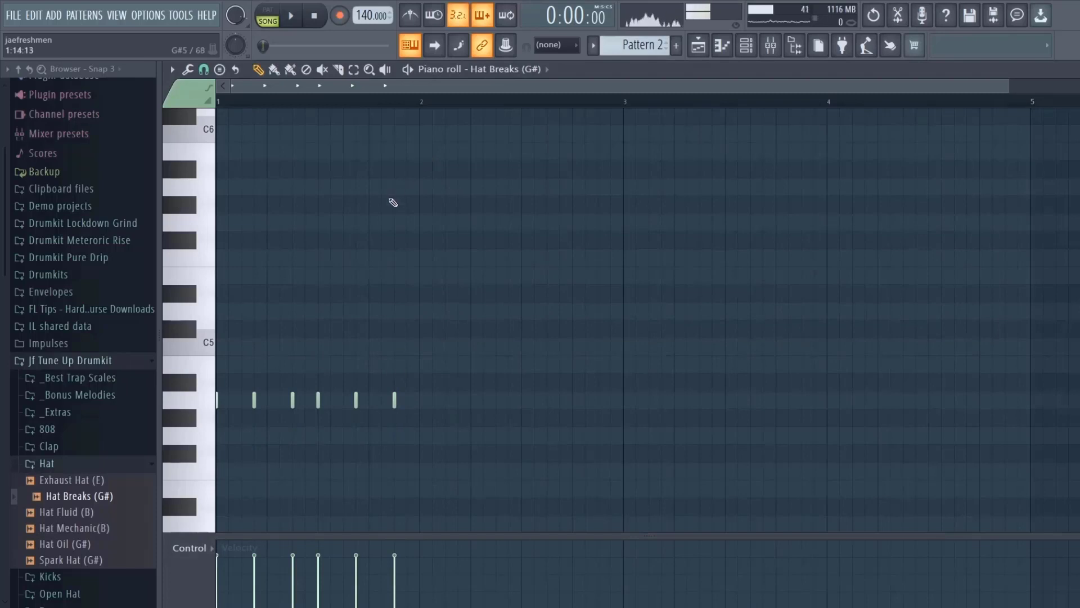
{"action": "key", "text": "shift+Down"}
{"action": "key", "text": "shift+Down"}
{"action": "key", "text": "space"}
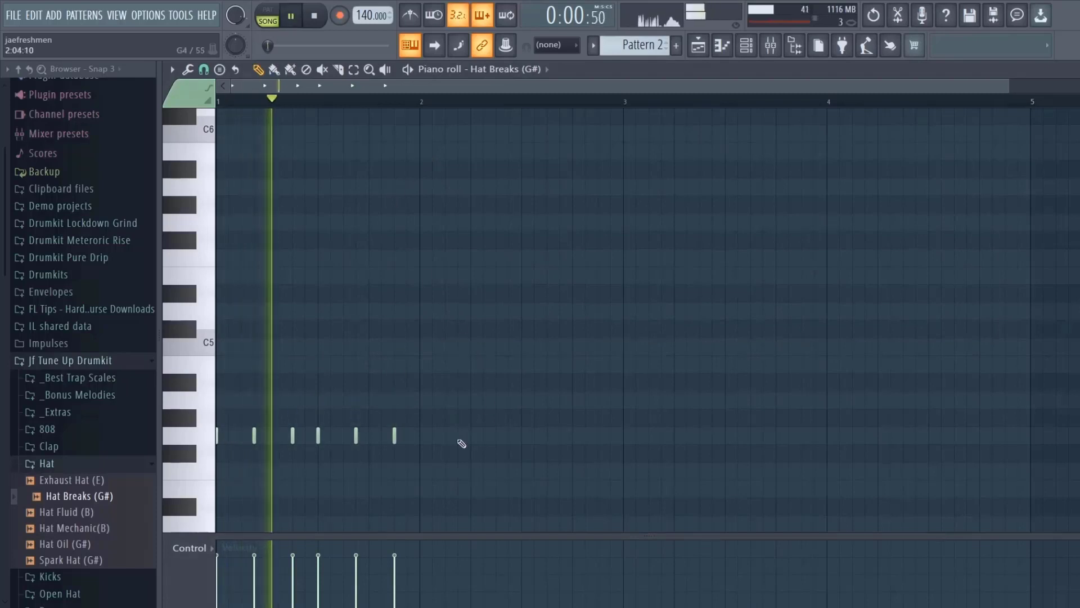
{"action": "key", "text": "space"}
Duplicate the whole one-bar hat pattern into bar 2
{"action": "key", "text": "ctrl+a"}
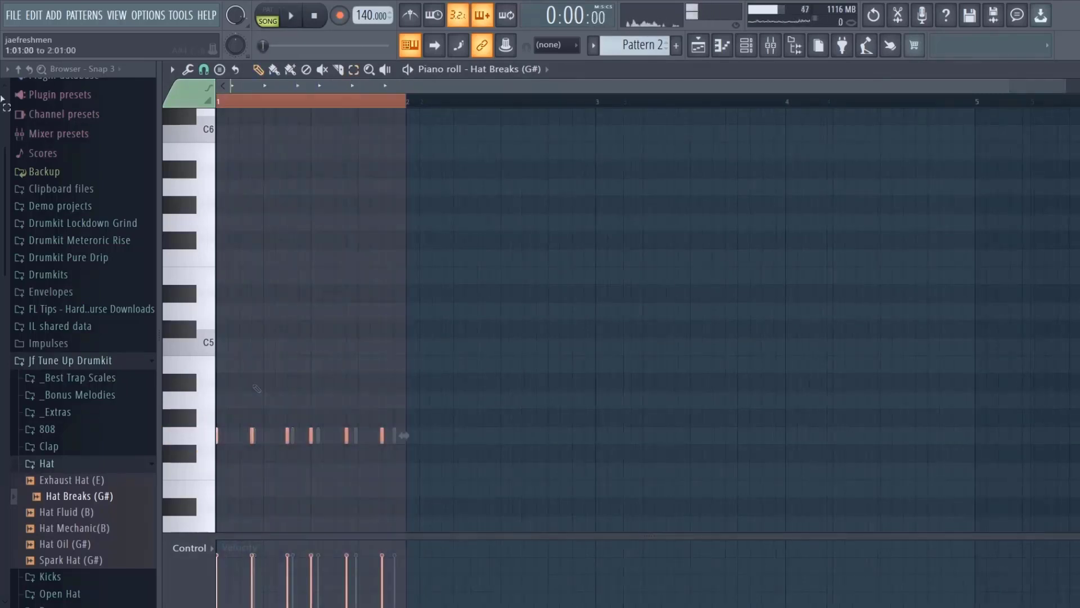
{"action": "key", "text": "ctrl+b"}
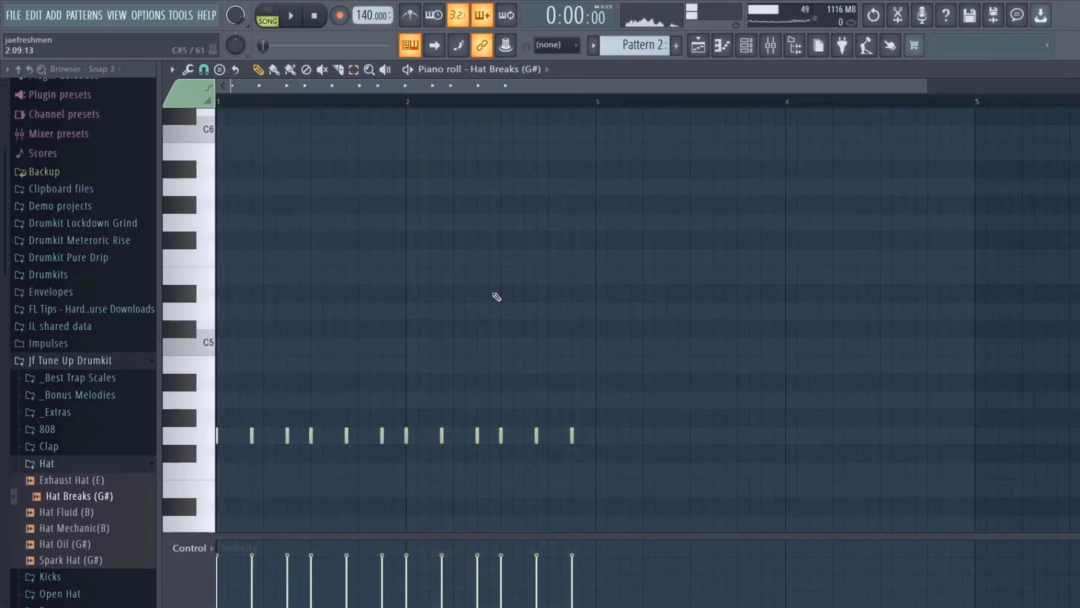
Add G4 hat hits on steps 11 and 14 of bar 2, and move the step 12 hit to step 13
{"action": "scroll", "coordinate": [524, 90], "scroll_direction": "up", "scroll_amount": 2}
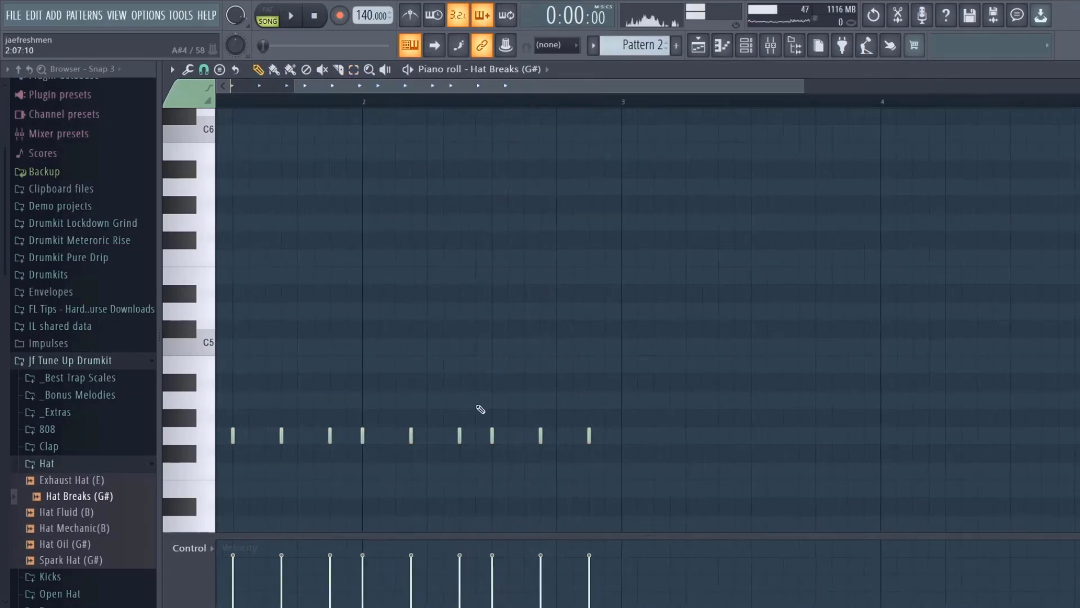
{"action": "left_click", "coordinate": [203, 69]}
{"action": "left_click", "coordinate": [525, 426]}
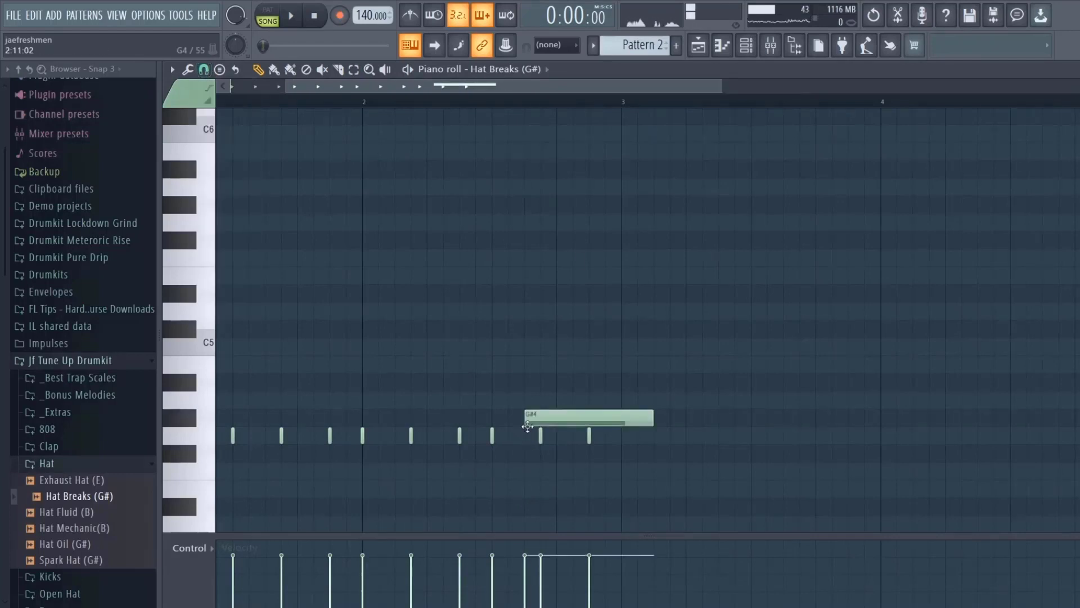
{"action": "left_click", "coordinate": [525, 436]}
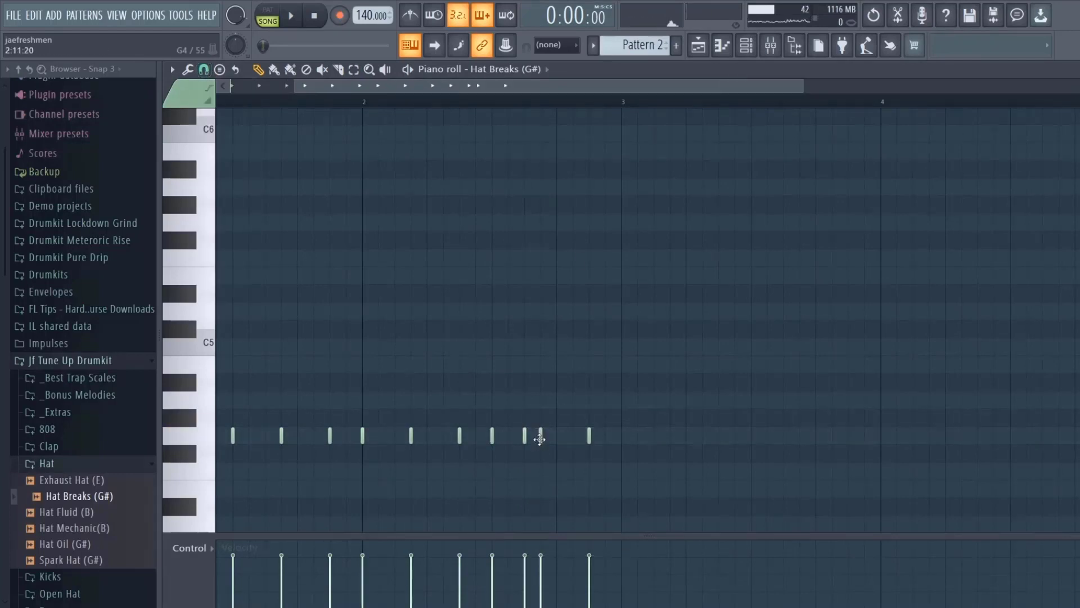
{"action": "left_click_drag", "start_coordinate": [541, 436], "coordinate": [557, 437]}
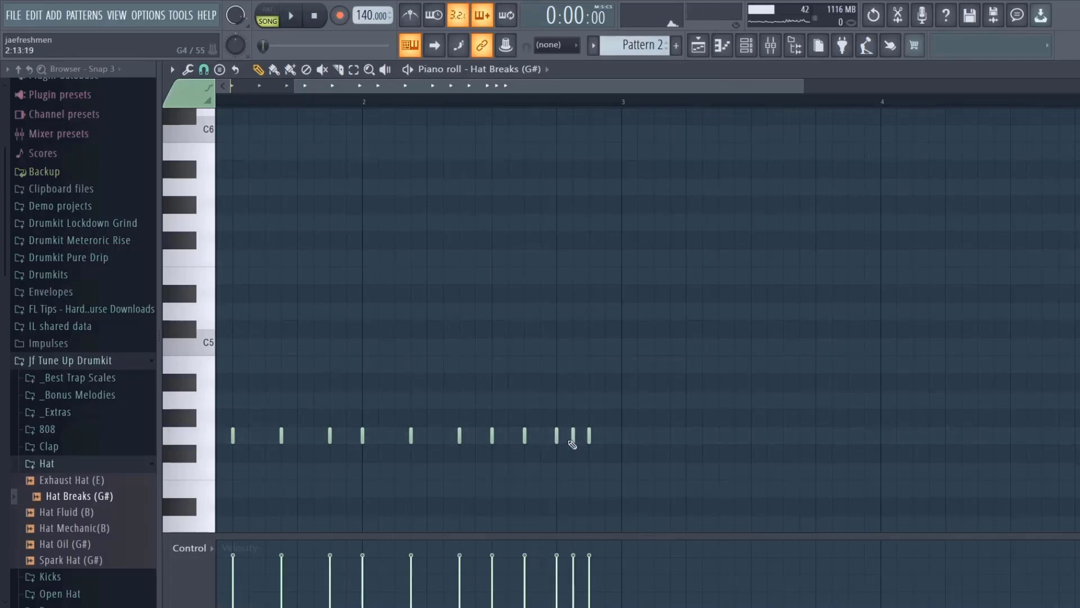
Play the hats and lower the velocities of bar 2's hits on steps 11, 13 and 14 into a rising ramp
{"action": "key", "text": "space"}
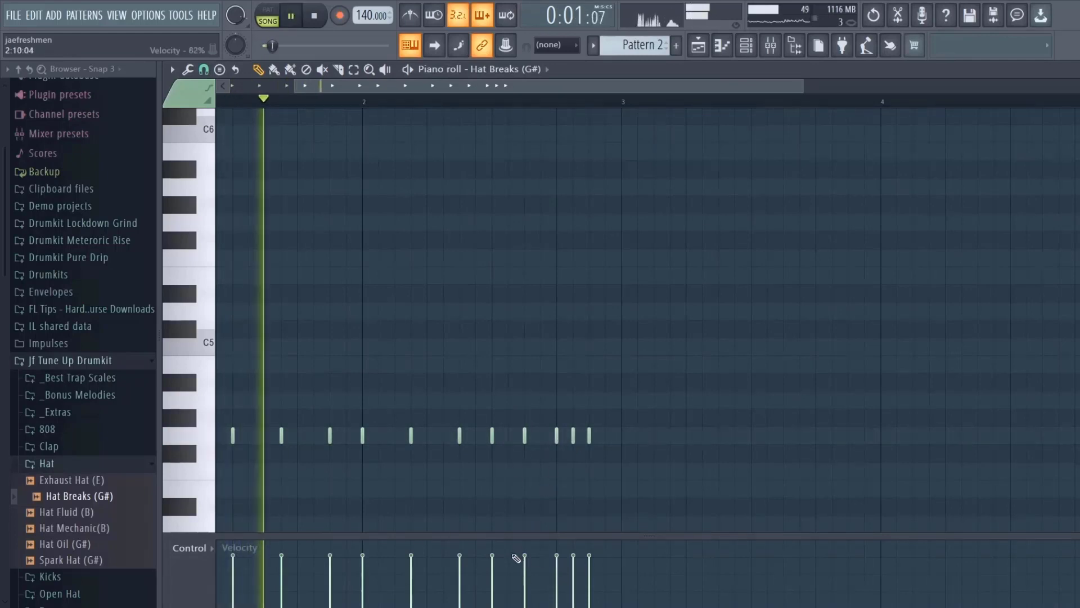
{"action": "left_click_drag", "start_coordinate": [527, 565], "coordinate": [533, 571]}
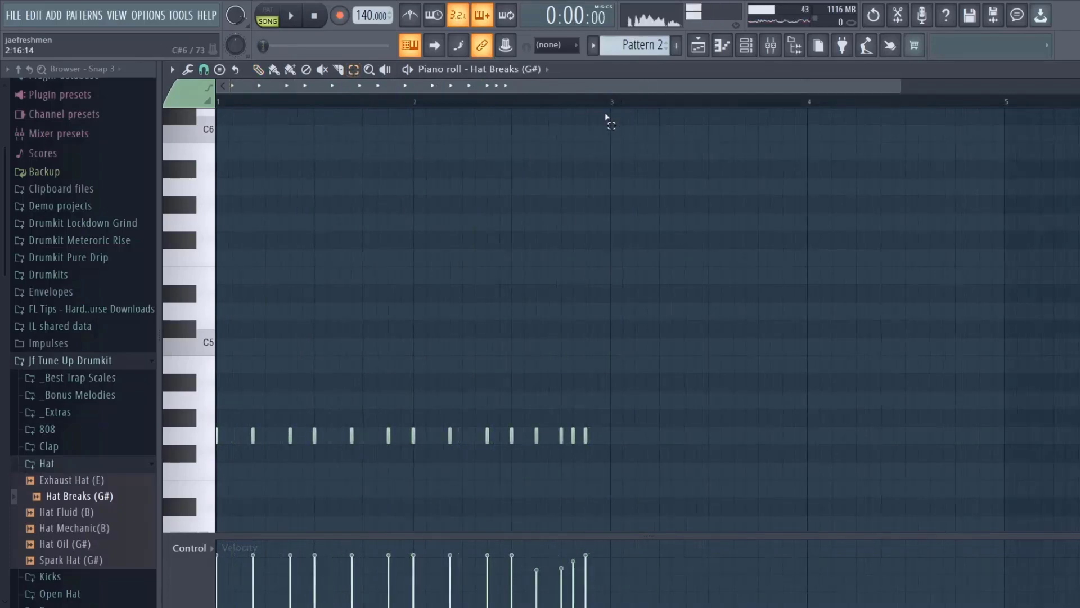
Duplicate the two-bar hat pattern into bars 3 and 4, and add a G4 hit on step 16 of bar 3
{"action": "left_click_drag", "start_coordinate": [609, 110], "coordinate": [216, 121]}
{"action": "key", "text": "ctrl+b"}
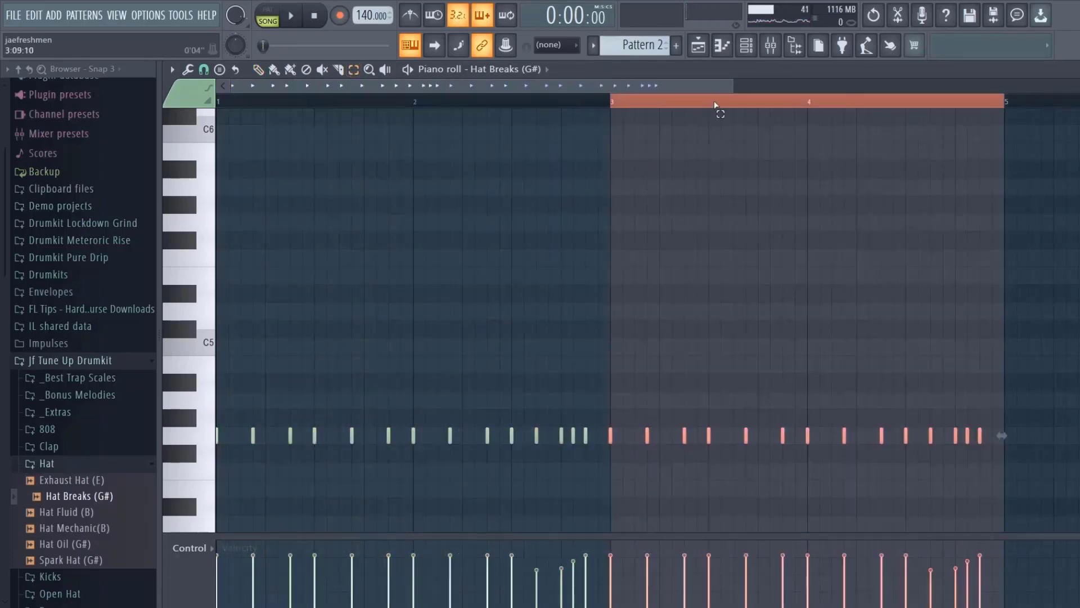
{"action": "left_click", "coordinate": [258, 70]}
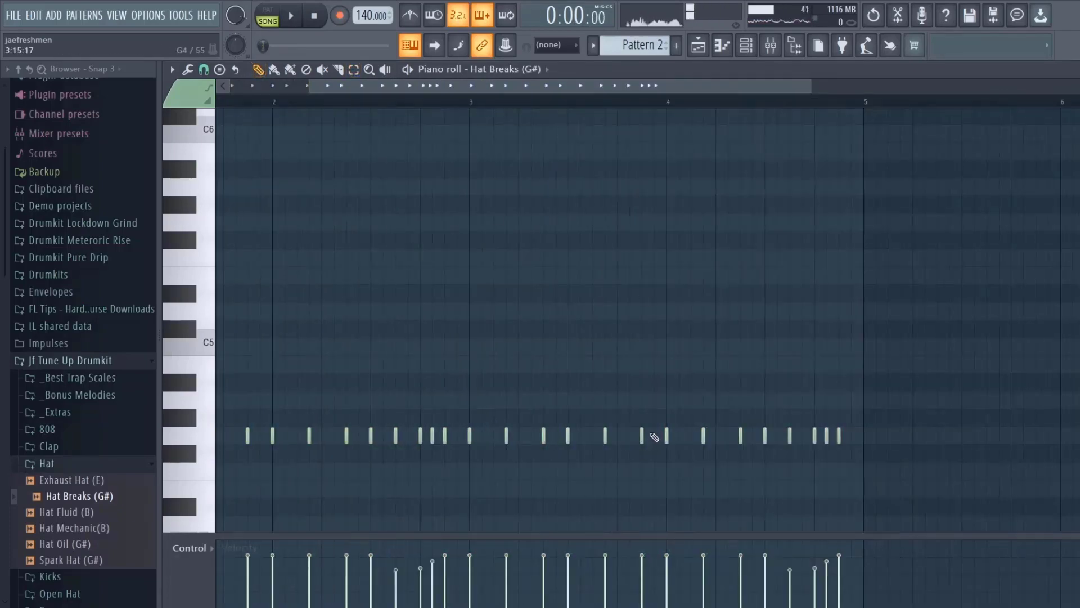
{"action": "left_click", "coordinate": [651, 435]}
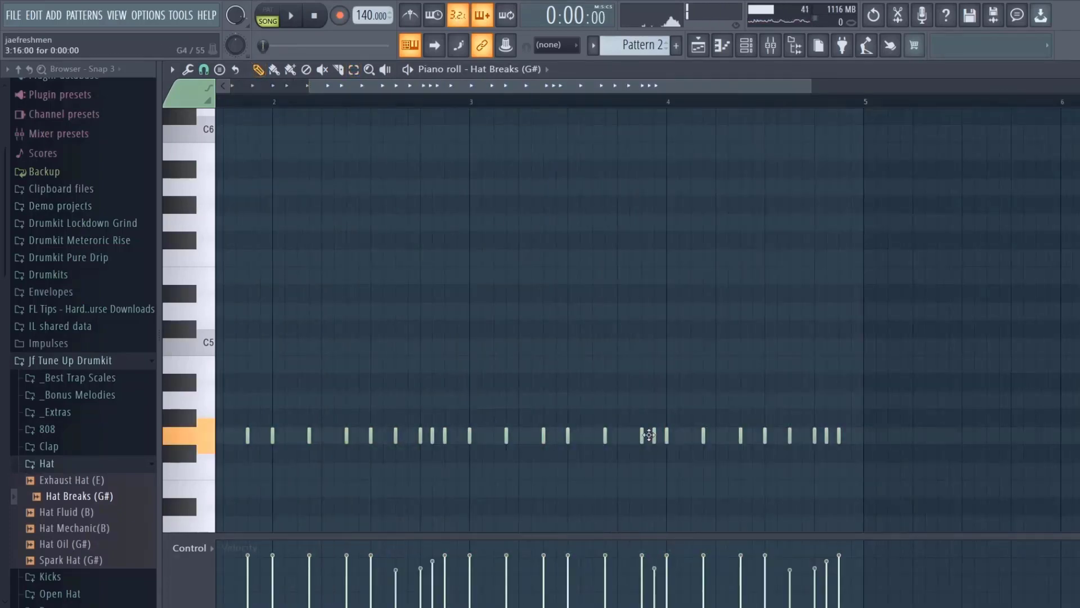
Clear the hat hits from bar 4 and duplicate bar 3's hits into it
{"action": "right_click", "coordinate": [839, 436]}
{"action": "right_click", "coordinate": [814, 436]}
{"action": "right_click", "coordinate": [790, 436]}
{"action": "right_click", "coordinate": [765, 436]}
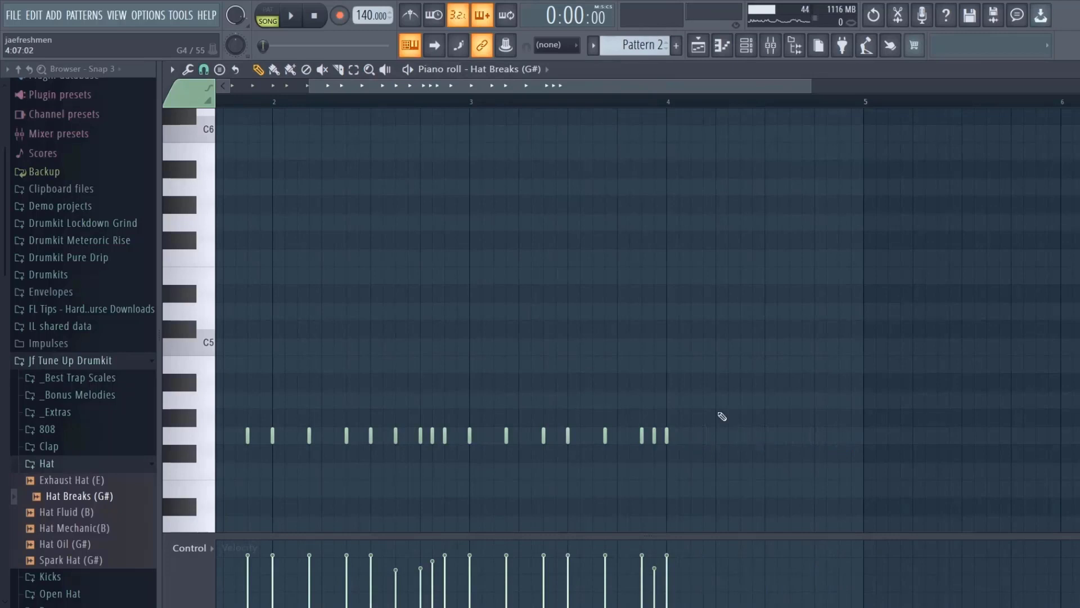
{"action": "right_click", "coordinate": [668, 436]}
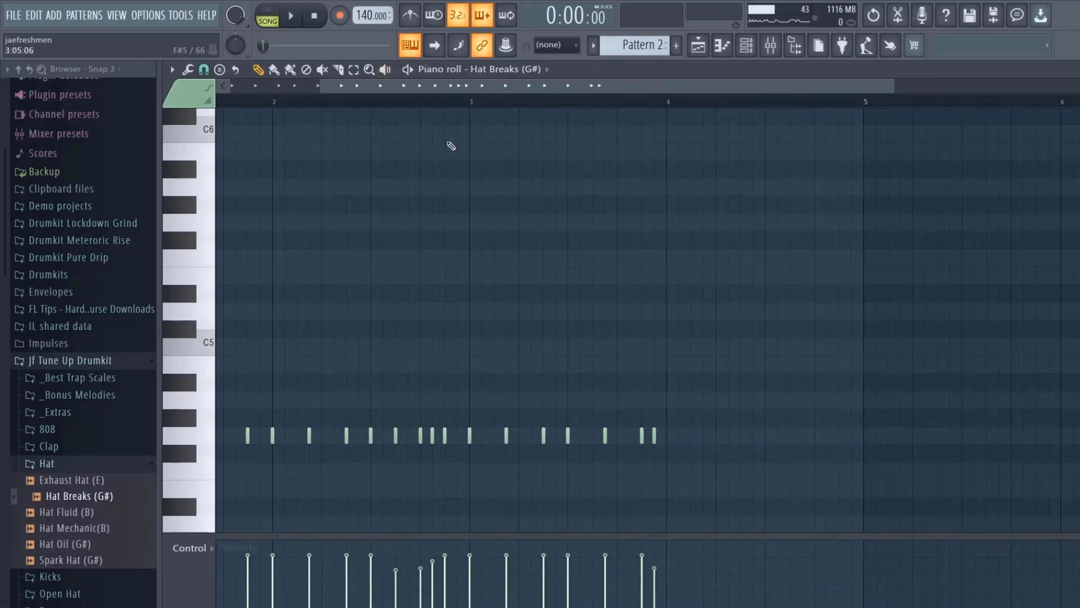
{"action": "left_click_drag", "start_coordinate": [682, 441], "coordinate": [495, 340]}
{"action": "left_click_drag", "start_coordinate": [667, 107], "coordinate": [465, 115]}
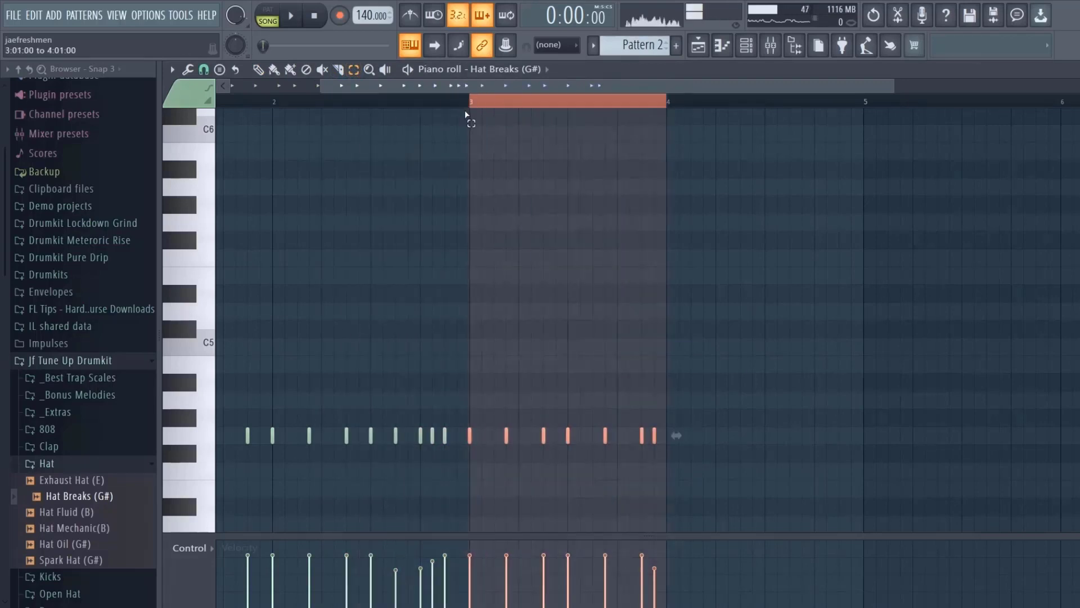
{"action": "key", "text": "ctrl+b"}
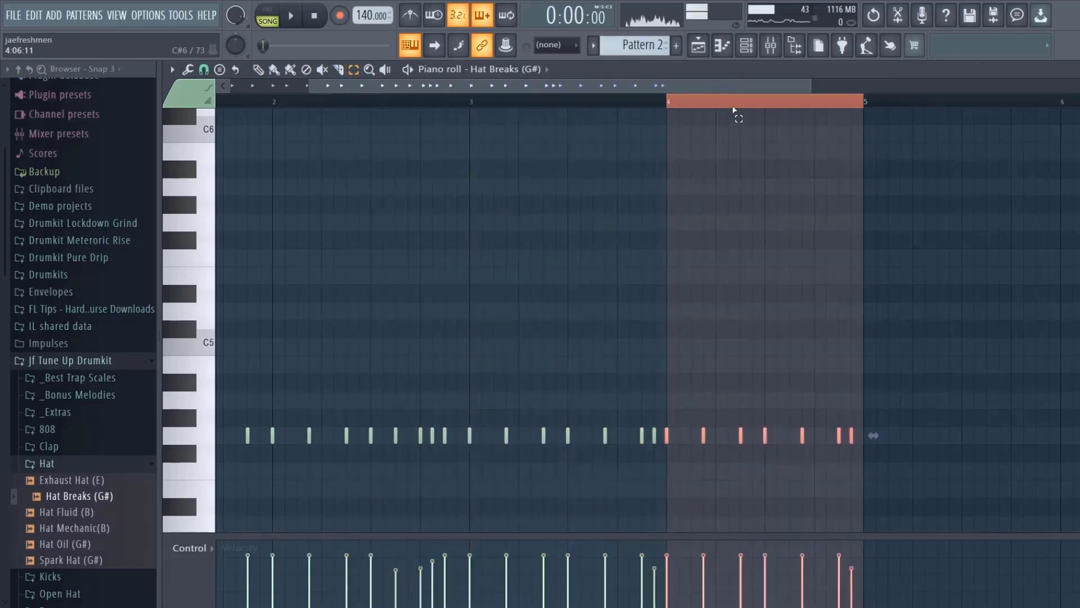
Play the revised hat pattern and place a second Pattern 2 clip at bar 5 of Track 2
{"action": "left_click", "coordinate": [376, 104]}
{"action": "key", "text": "space"}
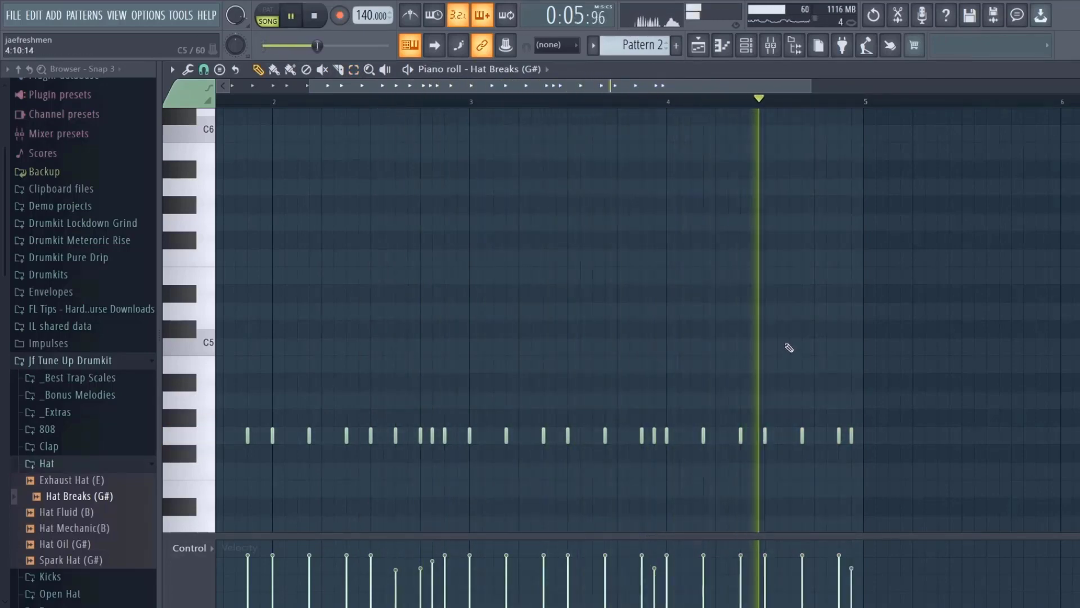
{"action": "key", "text": "space"}
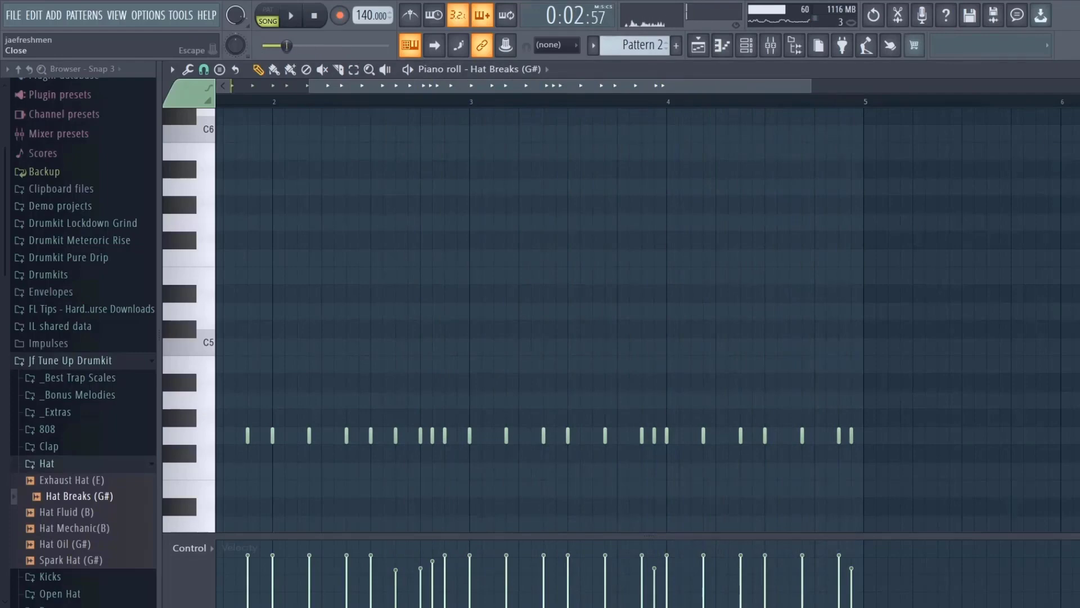
{"action": "key", "text": "Escape"}
{"action": "left_click", "coordinate": [391, 182]}
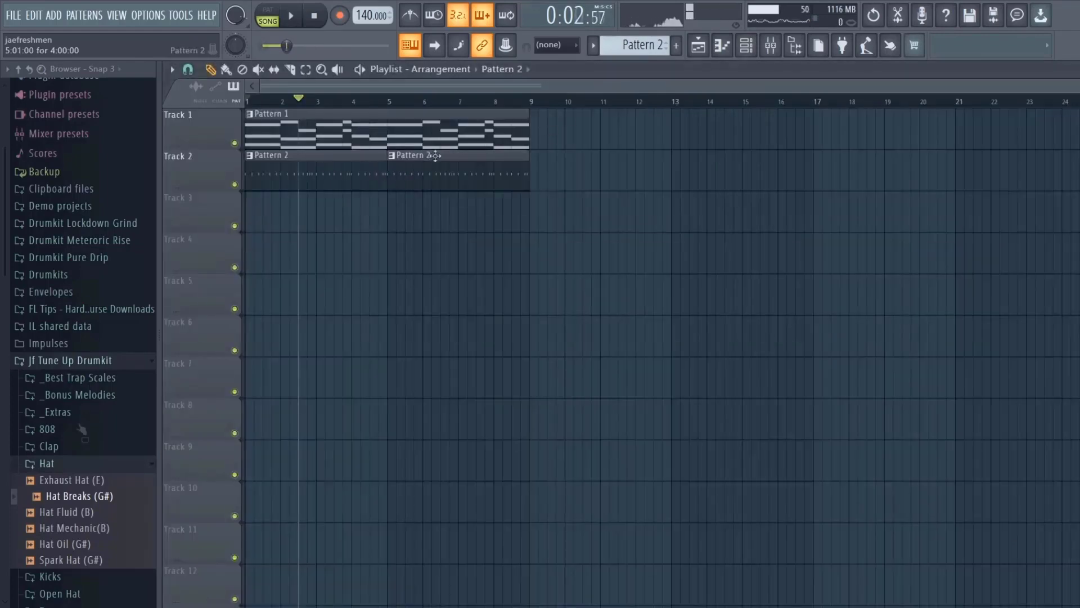
Audition Bently Kick (B) from the drumkit's Kicks folder and add it as a new channel below Hat Breaks
{"action": "left_click", "coordinate": [71, 467]}
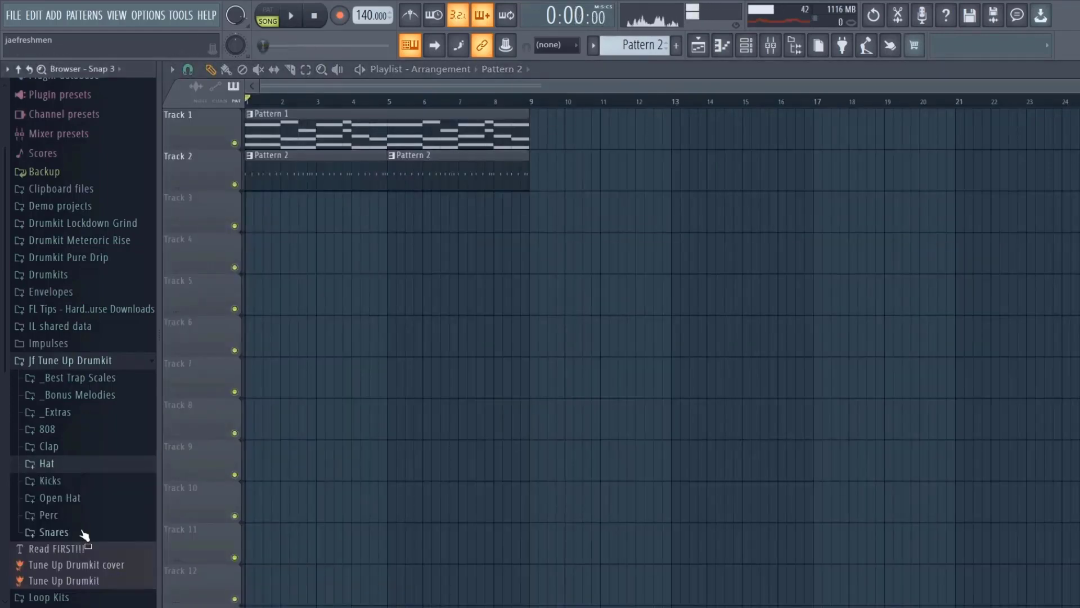
{"action": "left_click", "coordinate": [70, 482]}
{"action": "left_click", "coordinate": [81, 492]}
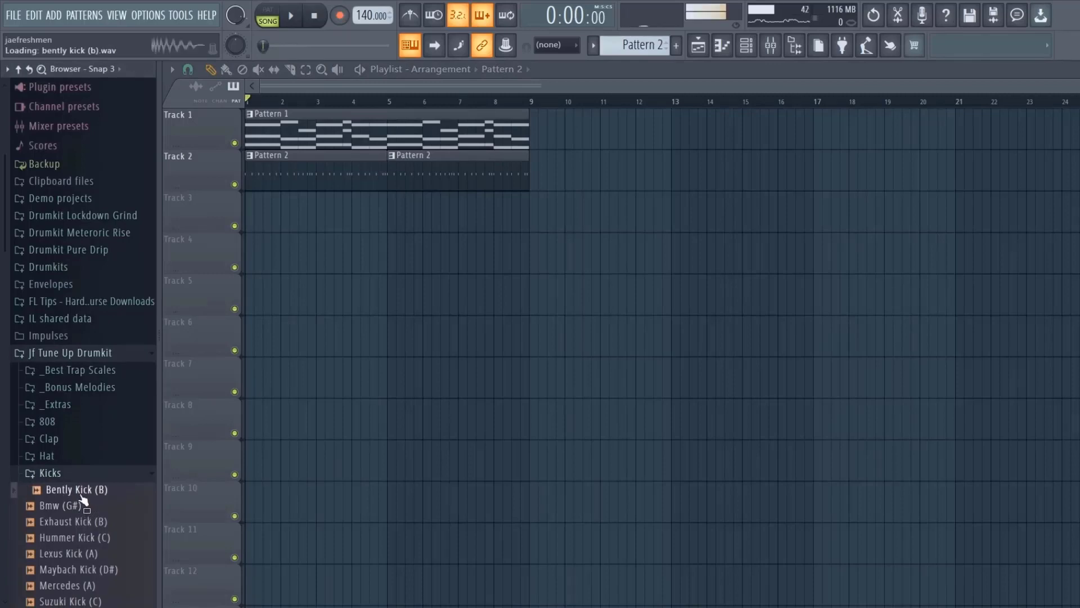
{"action": "scroll", "coordinate": [80, 499], "scroll_direction": "down", "scroll_amount": 5}
{"action": "key", "text": "F6"}
{"action": "left_click_drag", "start_coordinate": [77, 202], "coordinate": [318, 309]}
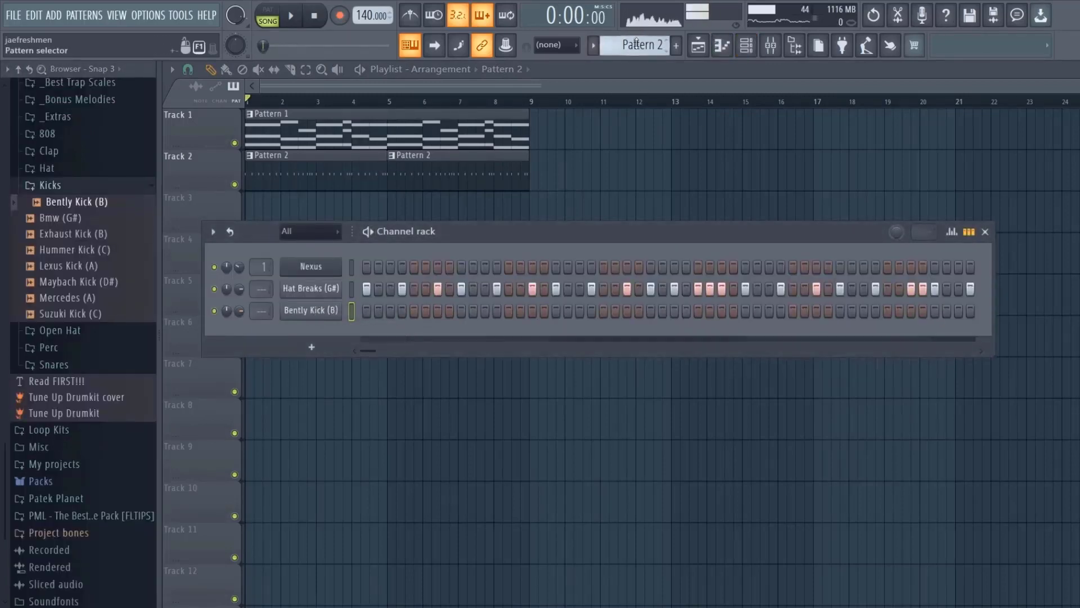
Switch to Pattern 3 with a Bently Kick hit on step 1, and place its clip at bar 1 of Track 3
{"action": "scroll", "coordinate": [636, 44], "scroll_direction": "up", "scroll_amount": 1}
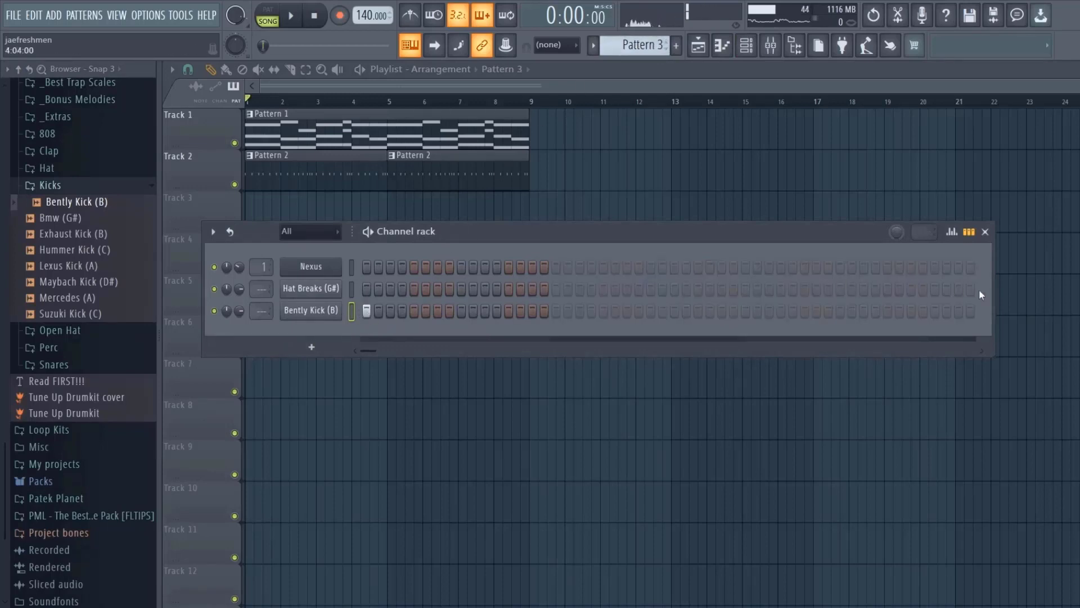
{"action": "left_click_drag", "start_coordinate": [996, 294], "coordinate": [1077, 291]}
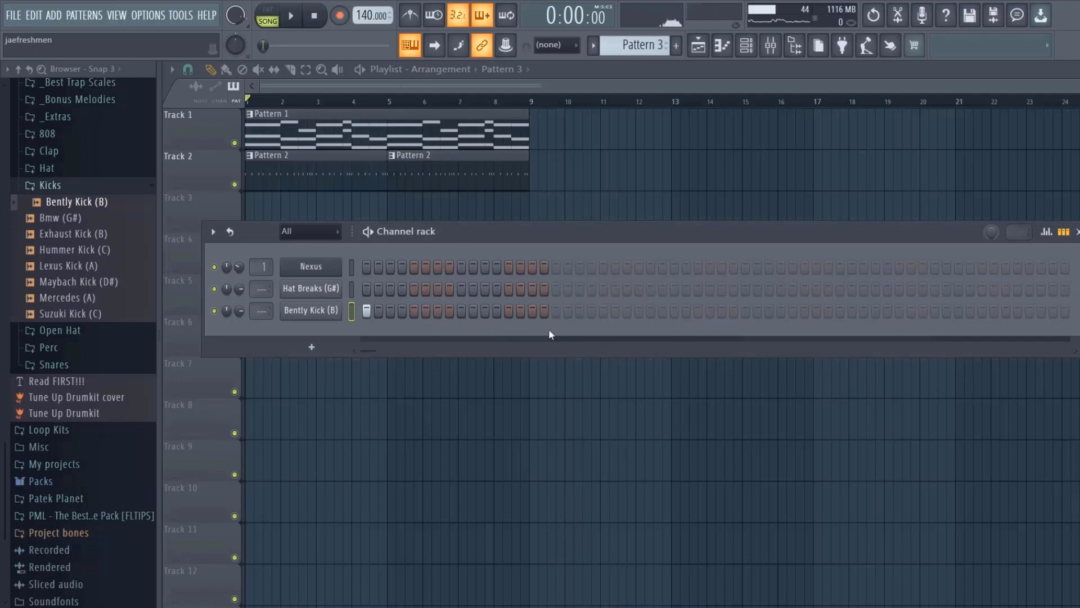
{"action": "key", "text": "space"}
{"action": "left_click", "coordinate": [253, 202]}
{"action": "key", "text": "F6"}
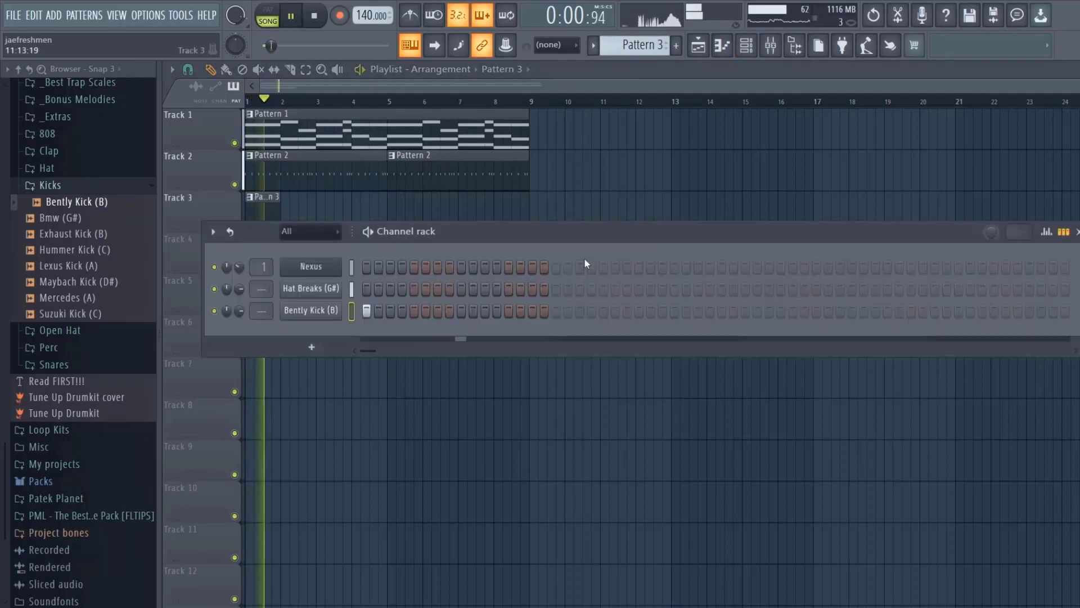
Add Bently Kick hits on steps 9 and 13 of bar 2 and a B4 kick note at the start of bar 3
{"action": "left_click", "coordinate": [651, 311]}
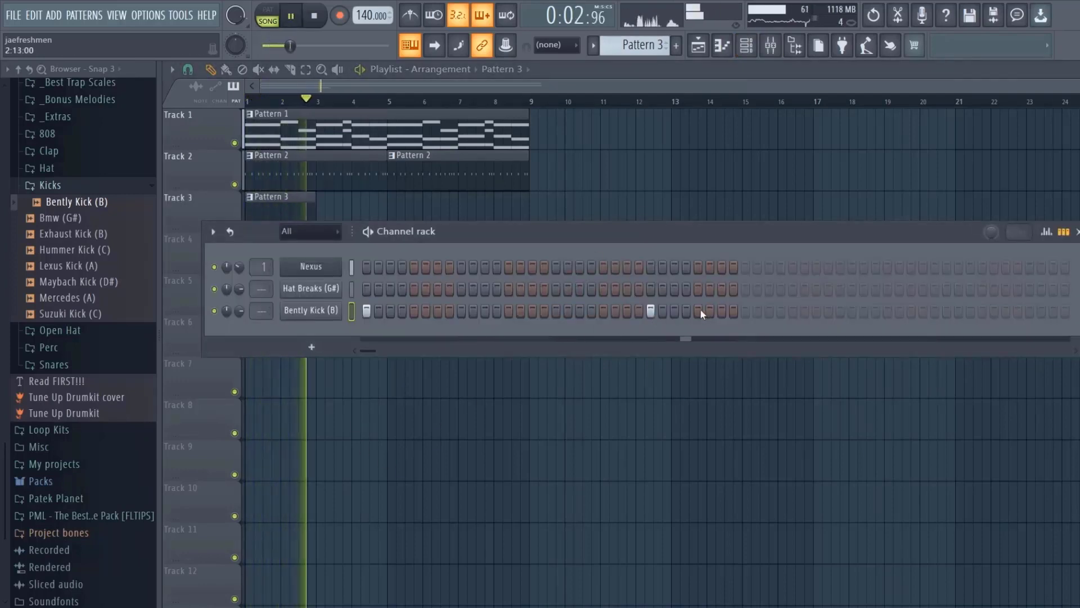
{"action": "left_click", "coordinate": [699, 312]}
{"action": "key", "text": "space"}
{"action": "right_click", "coordinate": [338, 304]}
{"action": "left_click", "coordinate": [374, 310]}
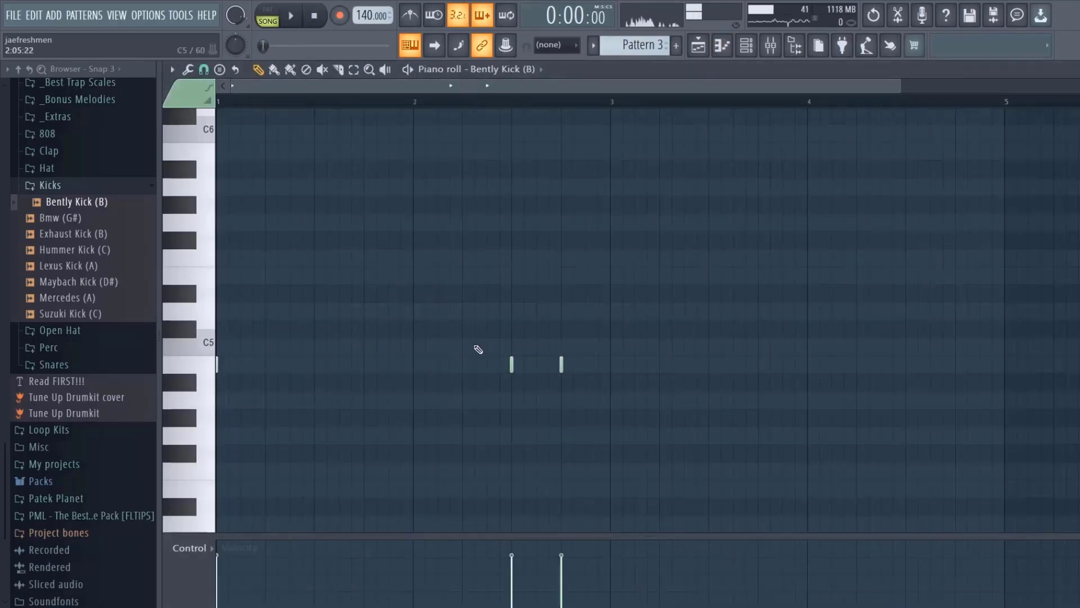
{"action": "scroll", "coordinate": [507, 360], "scroll_direction": "right", "scroll_amount": 1}
{"action": "left_click", "coordinate": [547, 364]}
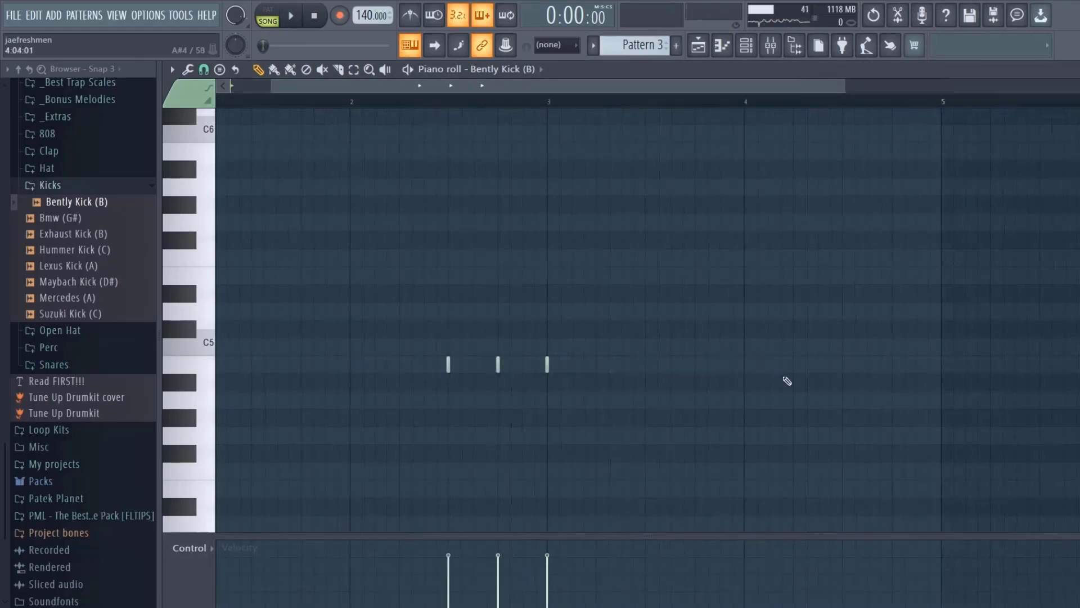
Add B4 kick notes on steps 7, 9, 12 and 15 of bar 4 while checking them in playback
{"action": "left_click", "coordinate": [818, 364]}
{"action": "left_click", "coordinate": [866, 365]}
{"action": "key", "text": "space"}
{"action": "right_click", "coordinate": [866, 365]}
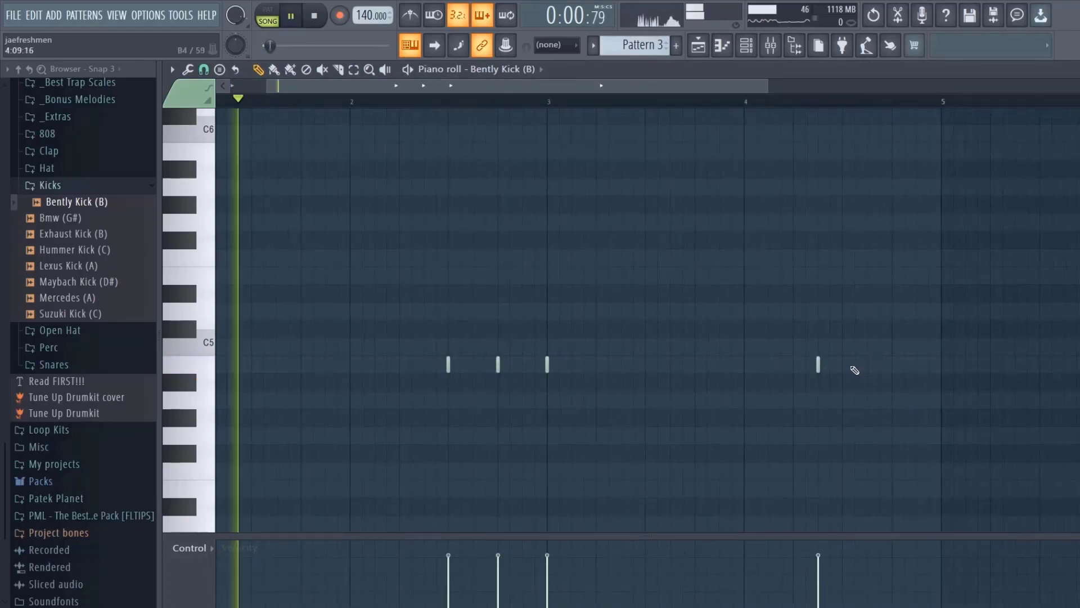
{"action": "left_click", "coordinate": [842, 365]}
{"action": "left_click", "coordinate": [879, 365]}
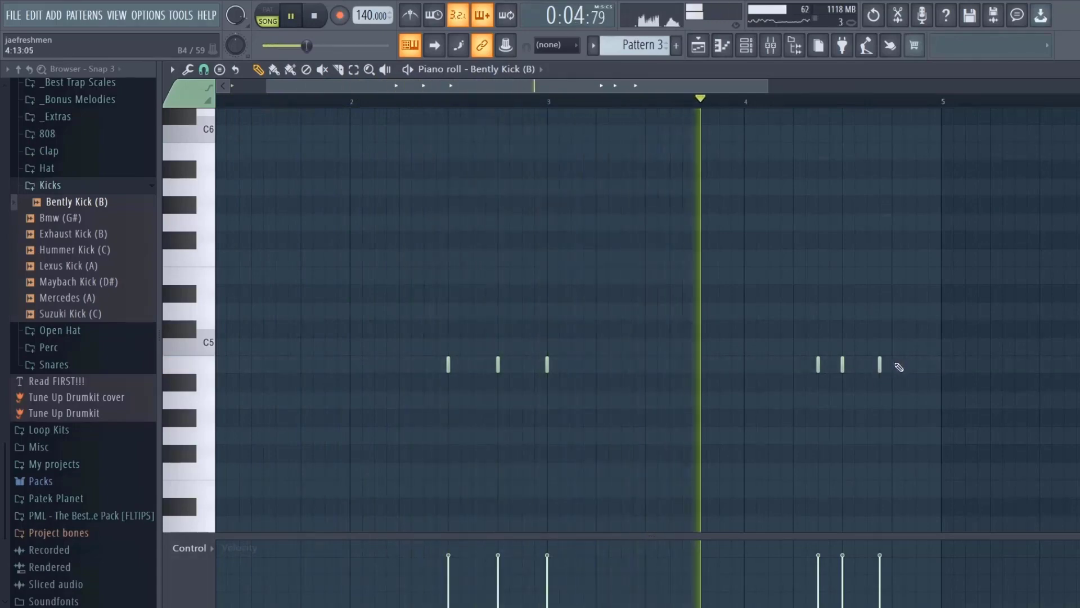
{"action": "left_click", "coordinate": [916, 364]}
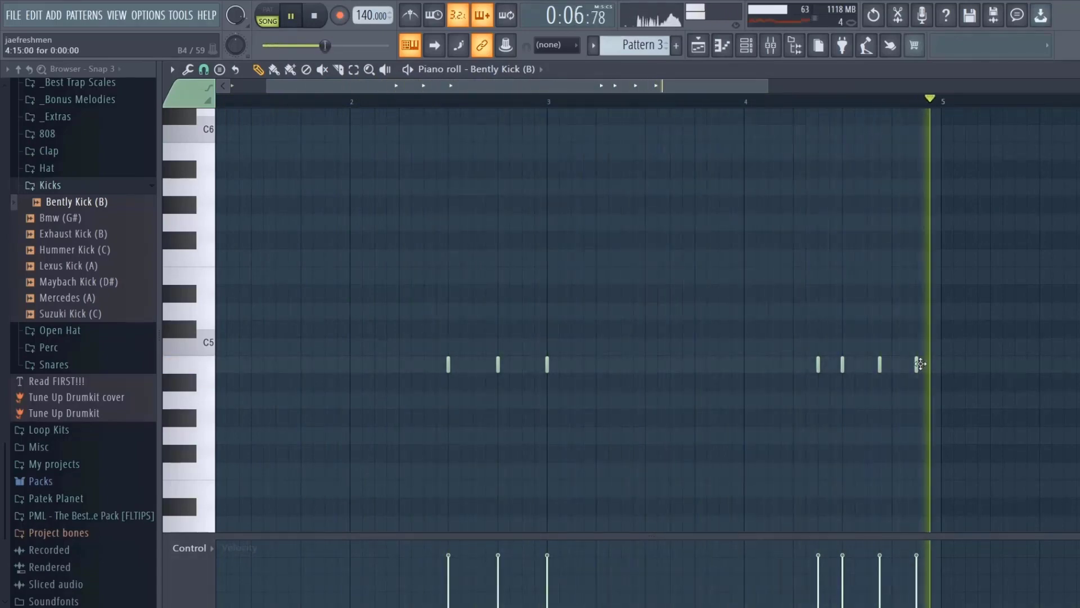
Try bar 4's last kick note on step 16 and put it back on step 15
{"action": "key", "text": "space"}
{"action": "left_click", "coordinate": [928, 364]}
{"action": "right_click", "coordinate": [917, 364]}
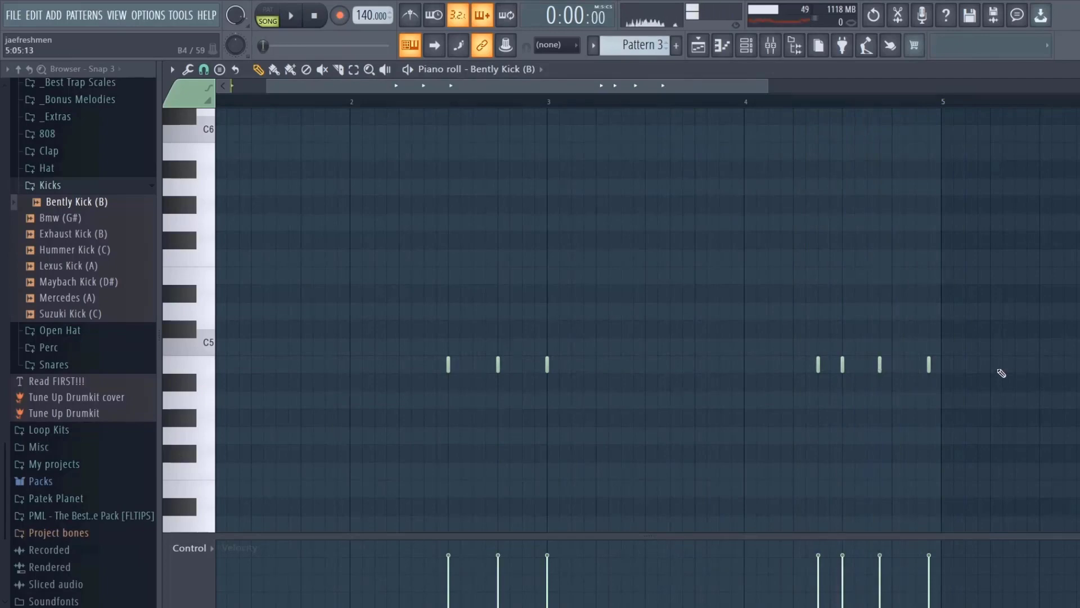
{"action": "left_click", "coordinate": [916, 365]}
{"action": "right_click", "coordinate": [929, 365]}
Slightly lower the velocity of bar 4's step 7 kick during playback, and place a second Pattern 3 clip at bar 5 of Track 3
{"action": "key", "text": "space"}
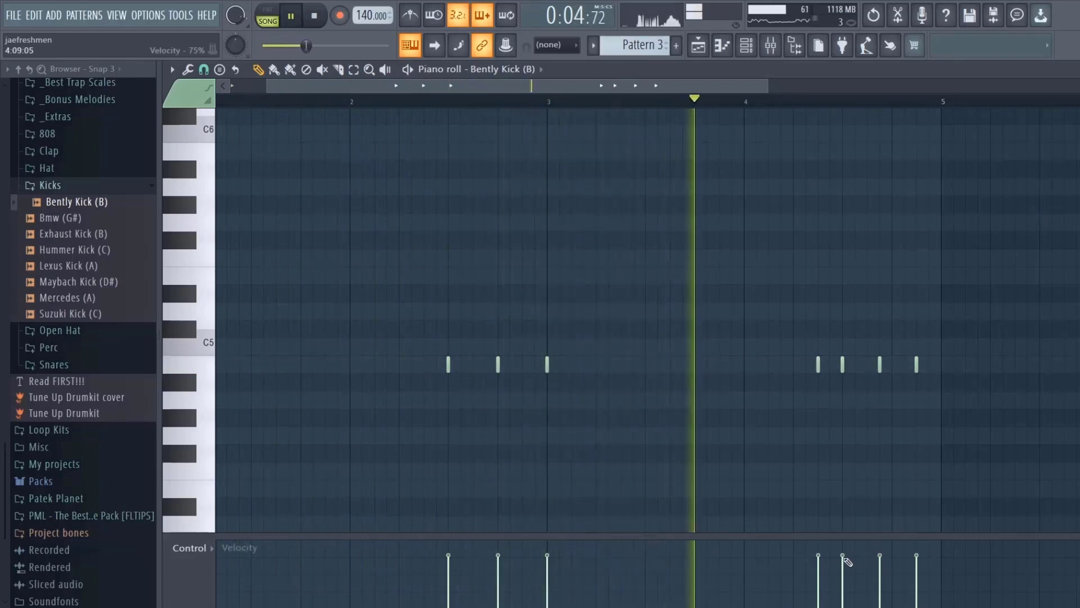
{"action": "left_click", "coordinate": [819, 565]}
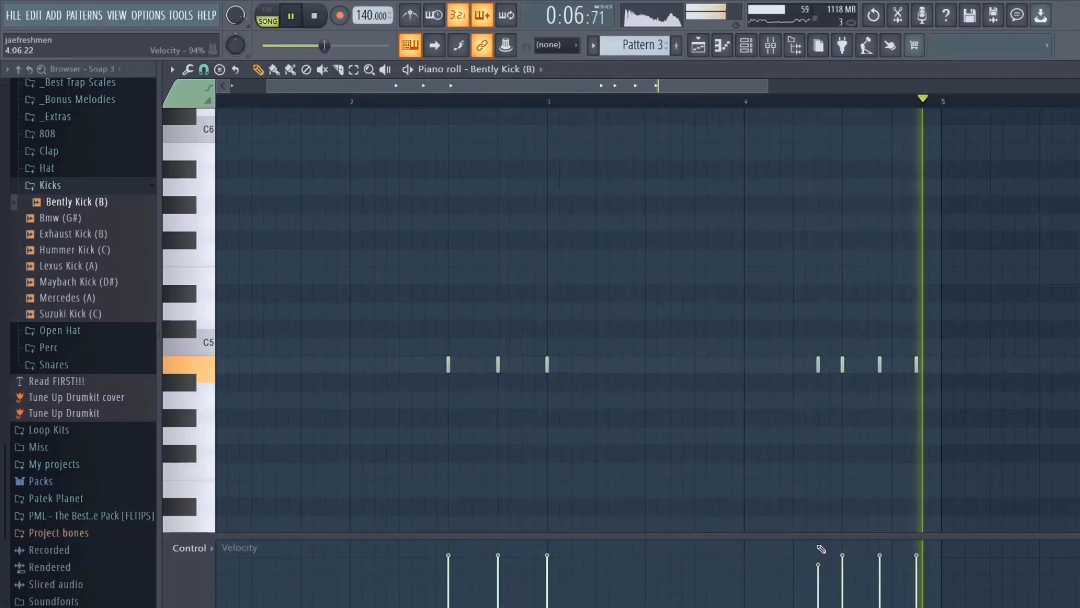
{"action": "key", "text": "space"}
{"action": "key", "text": "Escape"}
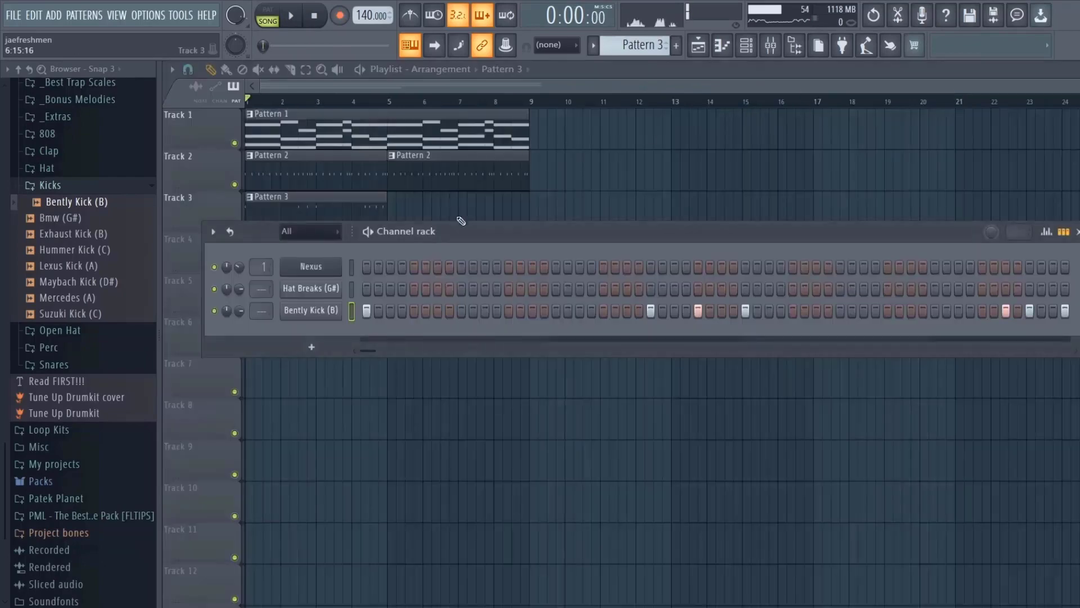
{"action": "left_click", "coordinate": [423, 220]}
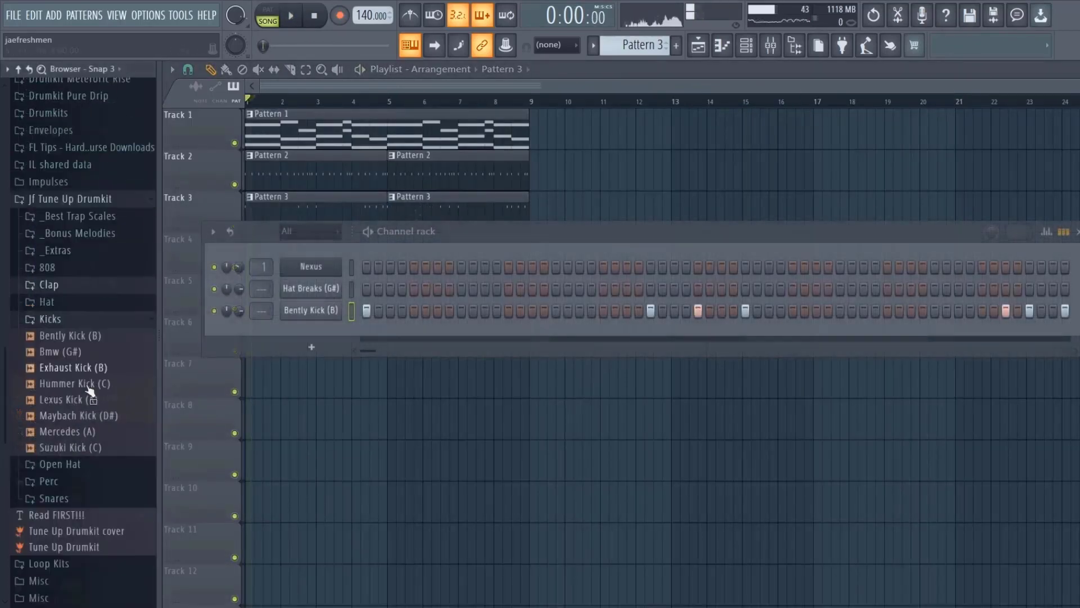
Audition Camaro Snare (C) and Cadillac Snare (G#) from the drumkit's Snares folder, and add Cadillac Snare (G#) as a new channel
{"action": "scroll", "coordinate": [84, 337], "scroll_direction": "down", "scroll_amount": 3}
{"action": "left_click", "coordinate": [85, 313]}
{"action": "scroll", "coordinate": [94, 345], "scroll_direction": "down", "scroll_amount": 3}
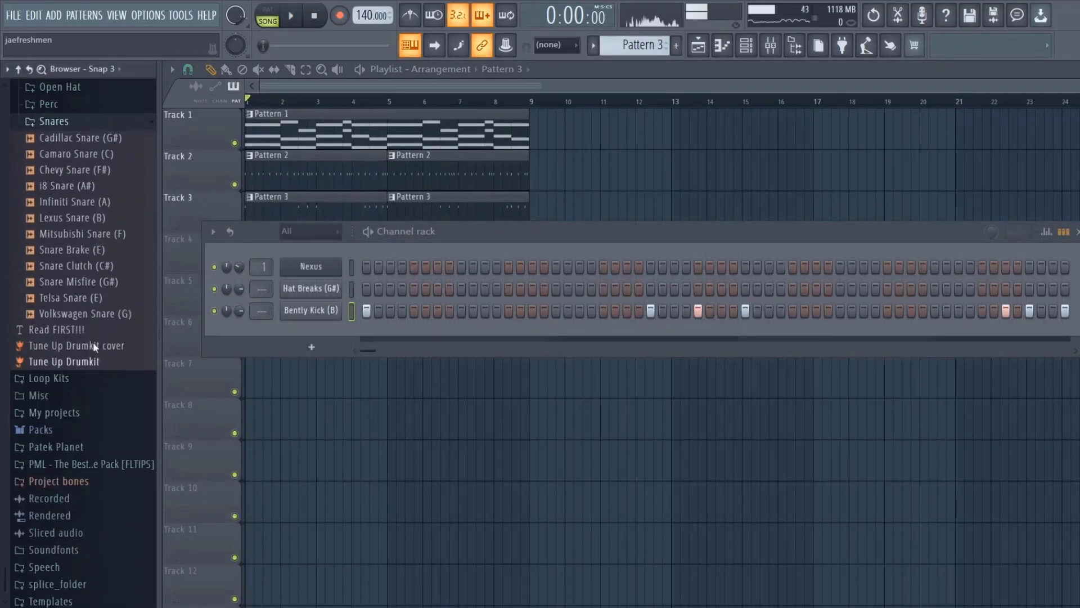
{"action": "scroll", "coordinate": [90, 342], "scroll_direction": "up", "scroll_amount": 3}
{"action": "left_click", "coordinate": [92, 410]}
{"action": "left_click", "coordinate": [93, 473]}
{"action": "left_click", "coordinate": [92, 395]}
{"action": "left_click", "coordinate": [82, 345]}
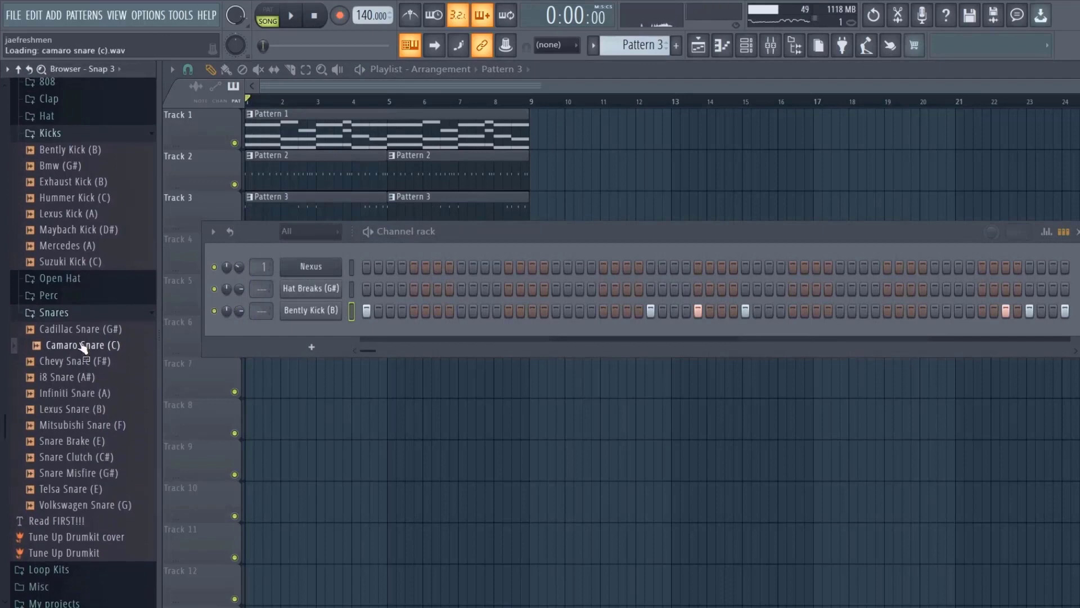
{"action": "left_click", "coordinate": [79, 330]}
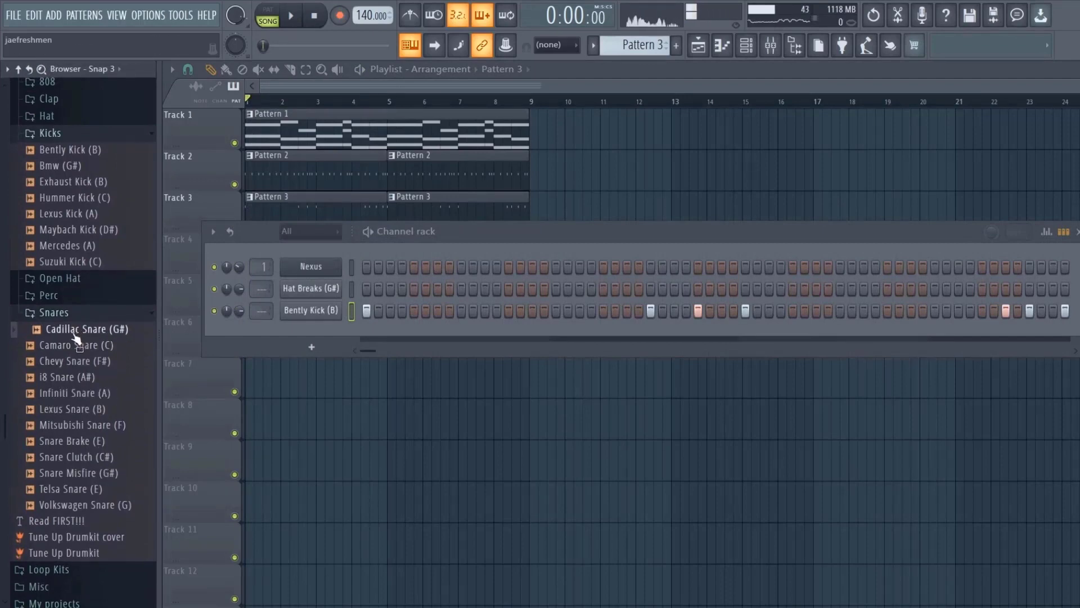
{"action": "left_click_drag", "start_coordinate": [76, 335], "coordinate": [292, 341]}
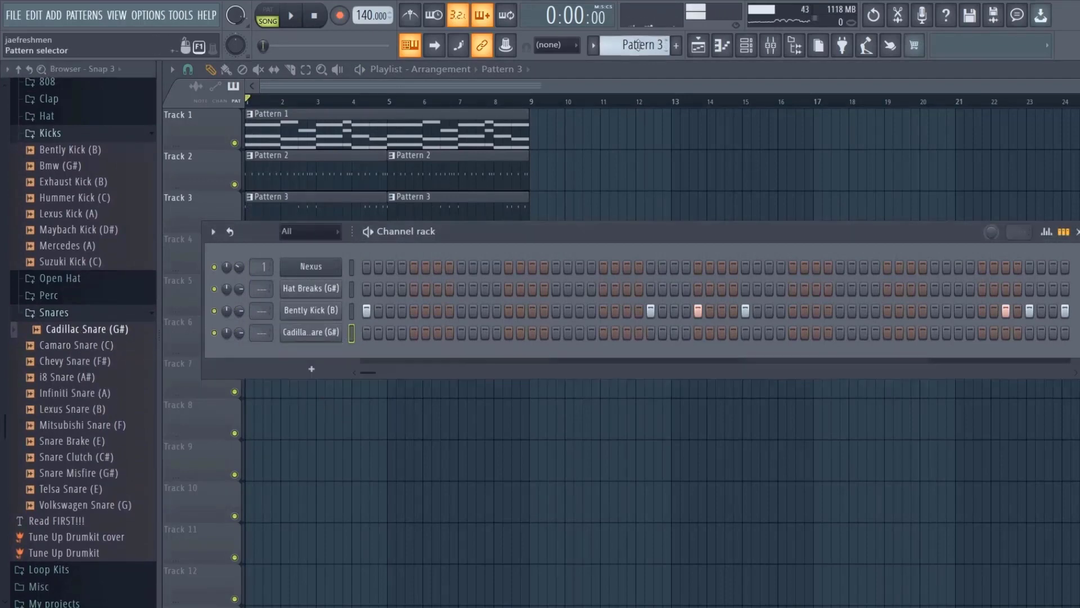
In Pattern 4, put Cadillac Snare hits on step 9 of bar 1 and step 13 of bar 2
{"action": "scroll", "coordinate": [639, 39], "scroll_direction": "down", "scroll_amount": 1}
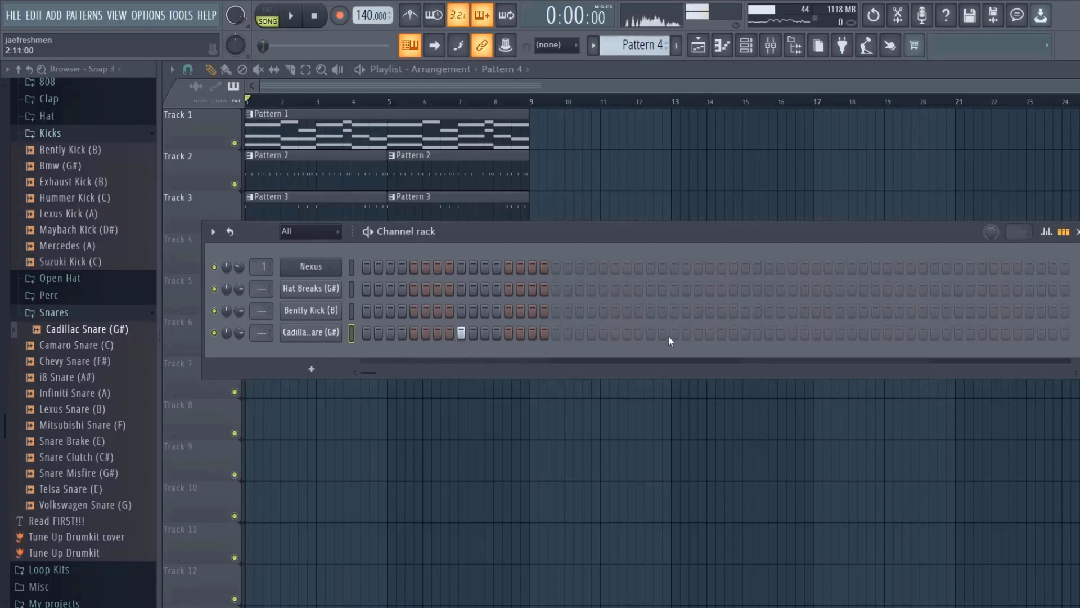
{"action": "left_click", "coordinate": [650, 336]}
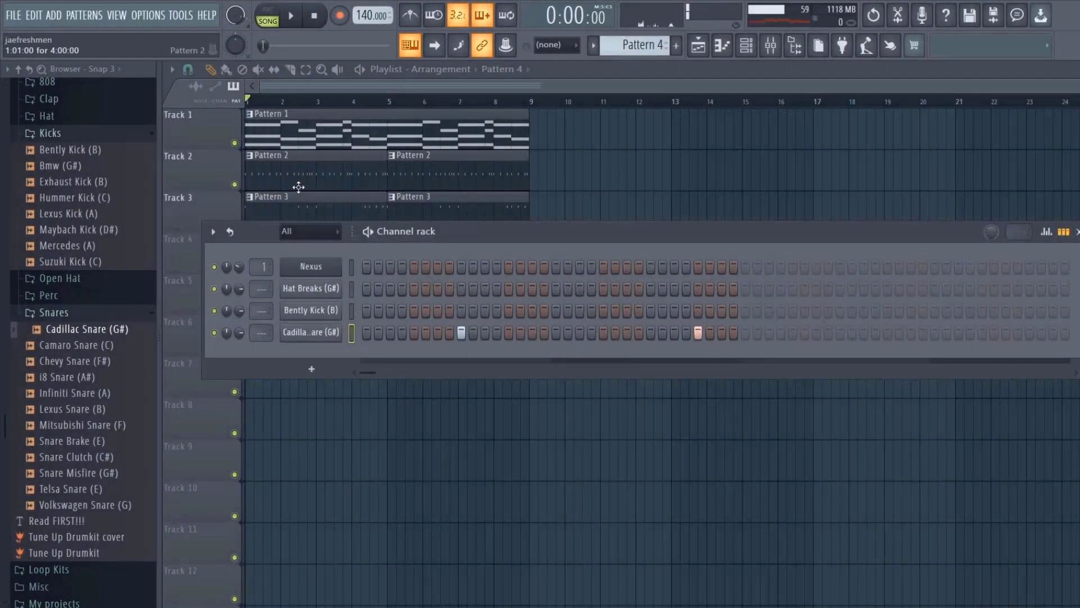
Lay four two-bar Pattern 4 clips along Track 4, starting at bar 1, to cover the eight-bar arrangement
{"action": "left_click", "coordinate": [618, 167]}
{"action": "left_click_drag", "start_coordinate": [618, 167], "coordinate": [246, 256]}
{"action": "left_click", "coordinate": [323, 266]}
{"action": "left_click_drag", "start_coordinate": [323, 265], "coordinate": [332, 251]}
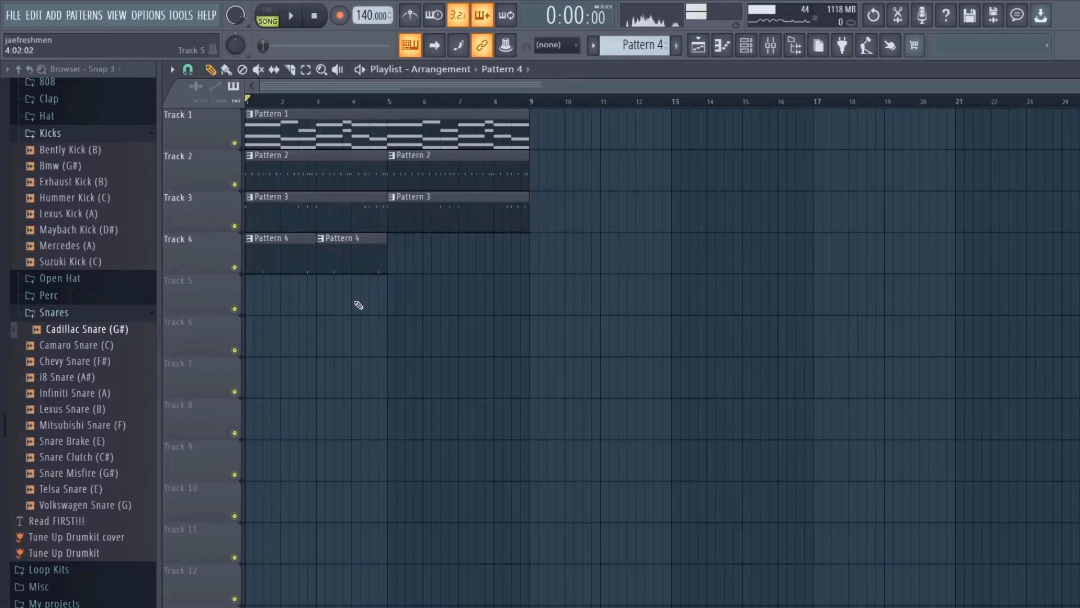
{"action": "left_click", "coordinate": [396, 265]}
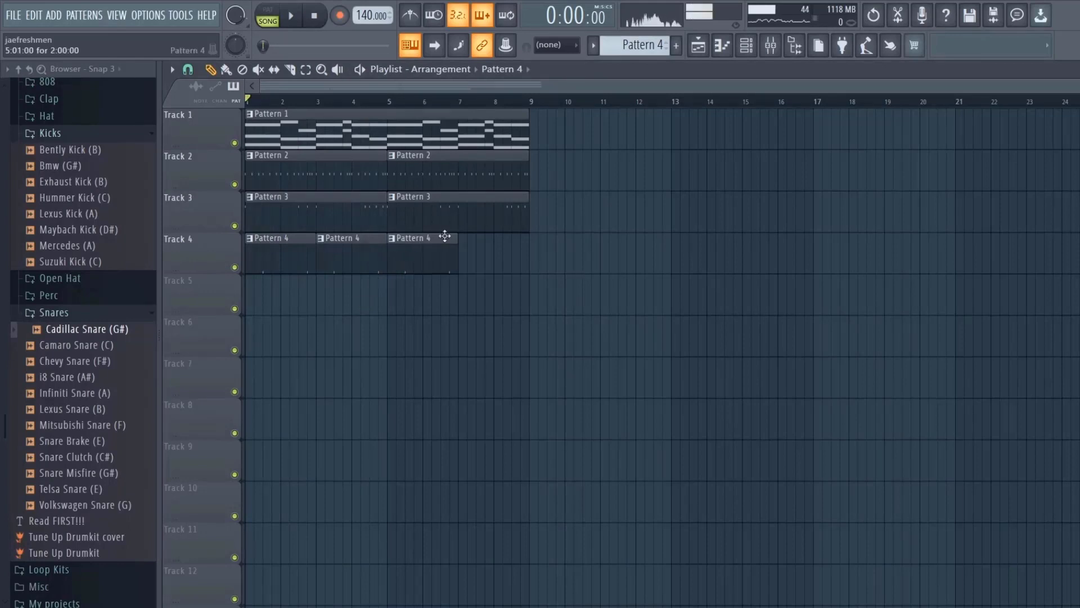
{"action": "left_click", "coordinate": [466, 255]}
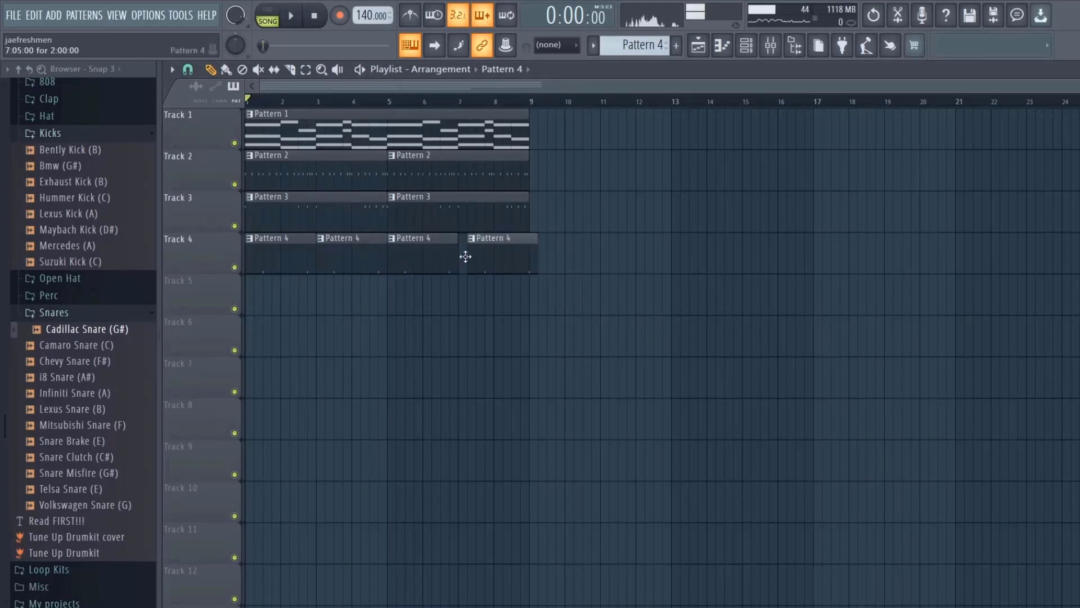
Listen to the arrangement, then transpose Pattern 4's two Cadillac Snare notes down five semitones to G4 during playback
{"action": "left_click", "coordinate": [747, 48]}
{"action": "key", "text": "space"}
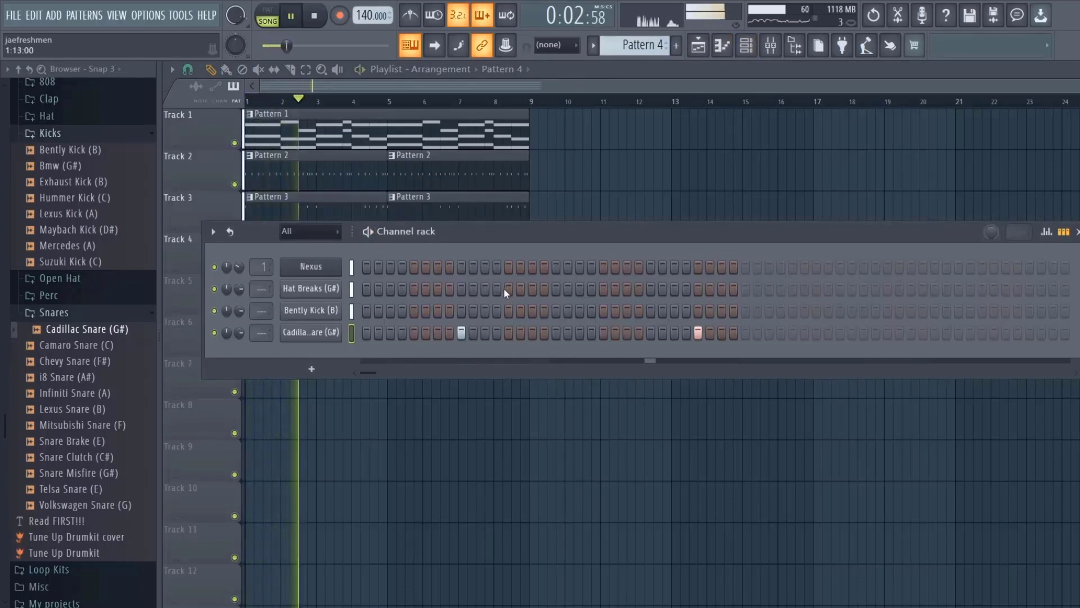
{"action": "key", "text": "space"}
{"action": "right_click", "coordinate": [335, 332]}
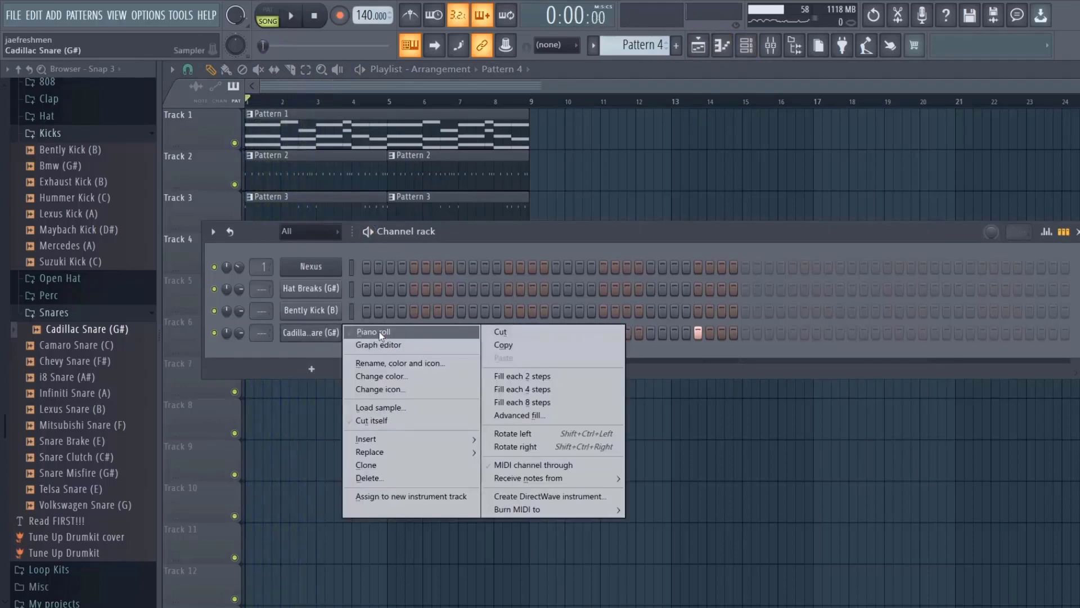
{"action": "left_click", "coordinate": [373, 331]}
{"action": "key", "text": "space"}
{"action": "key", "text": "shift+Down"}
{"action": "key", "text": "shift+Down"}
{"action": "key", "text": "shift+Down"}
{"action": "key", "text": "shift+Down"}
{"action": "key", "text": "shift+Down"}
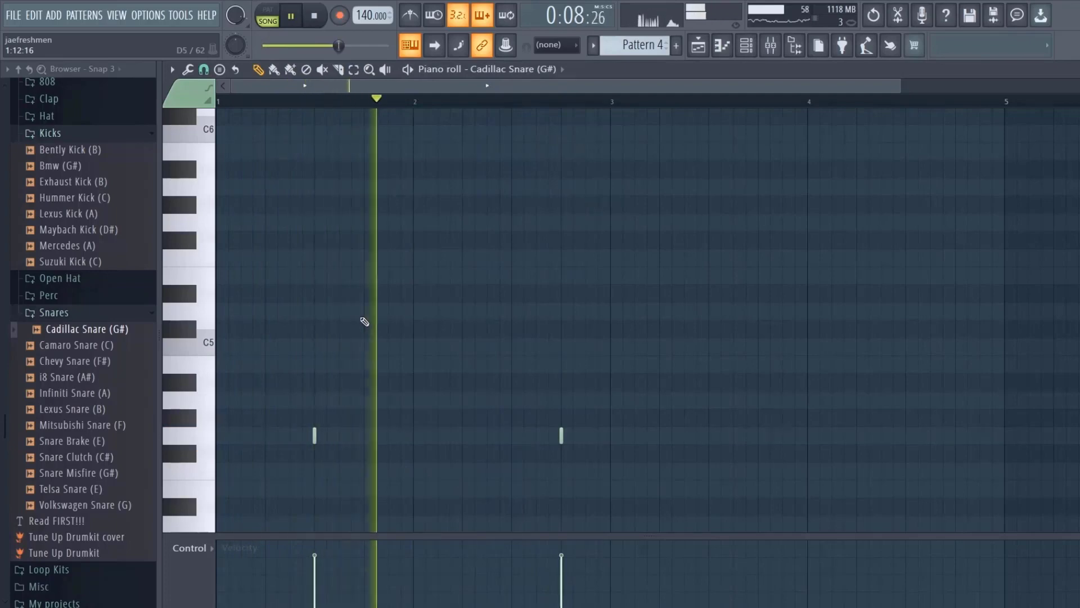
Try the Cadillac Snare notes two semitones higher at A4 during playback, and return them to G4
{"action": "key", "text": "shift+Up"}
{"action": "key", "text": "shift+Up"}
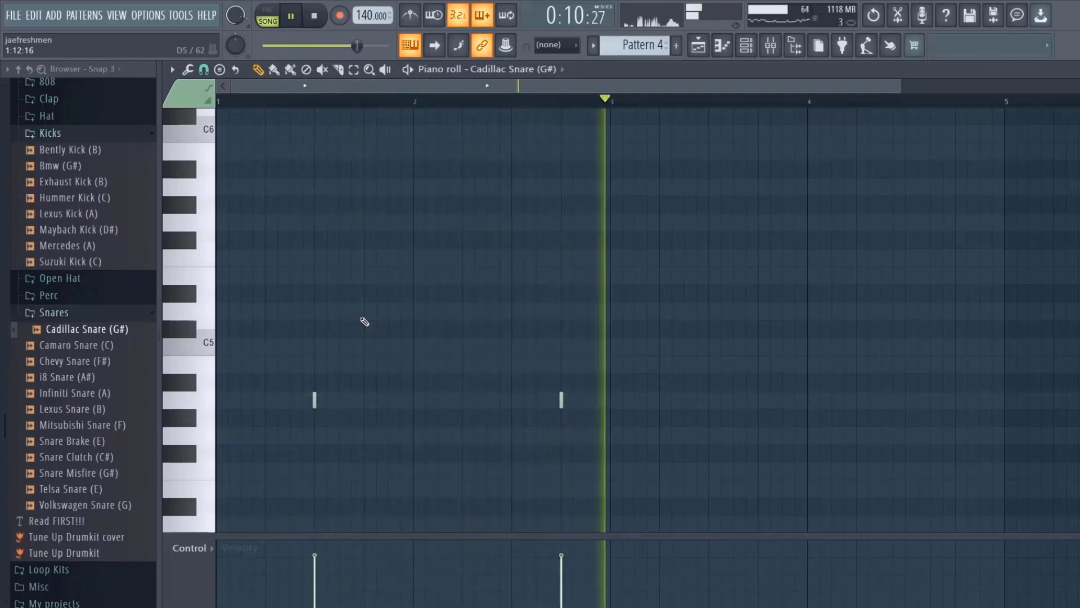
{"action": "key", "text": "shift+Down"}
{"action": "key", "text": "shift+Down"}
{"action": "key", "text": "space"}
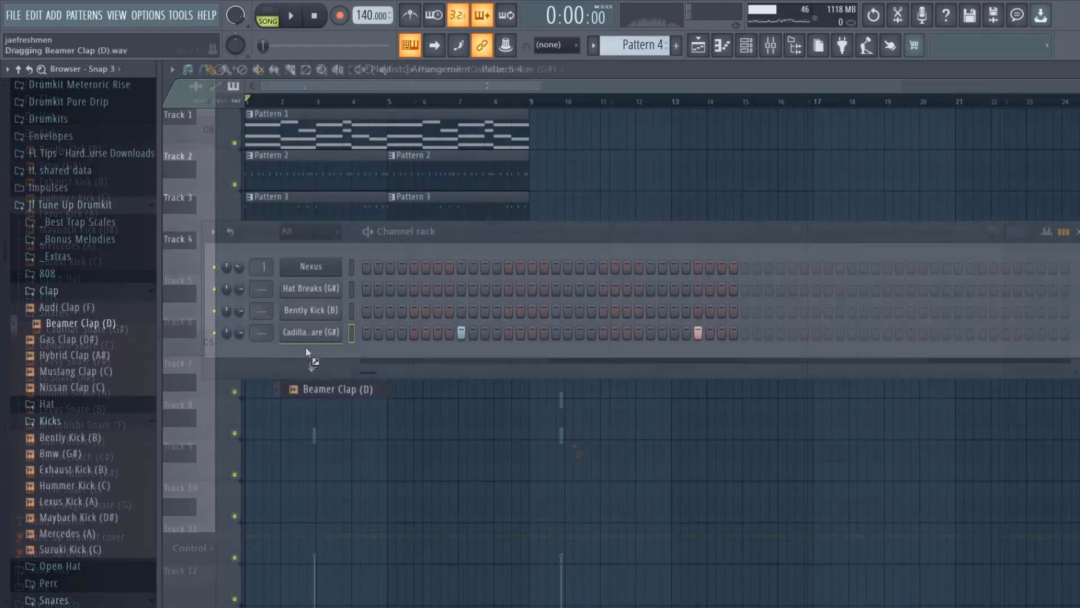
Add Beamer Clap (D) as a new channel in Pattern 4 with hits on step 9 of bar 1 and step 13 of bar 2
{"action": "left_click_drag", "start_coordinate": [306, 348], "coordinate": [308, 350]}
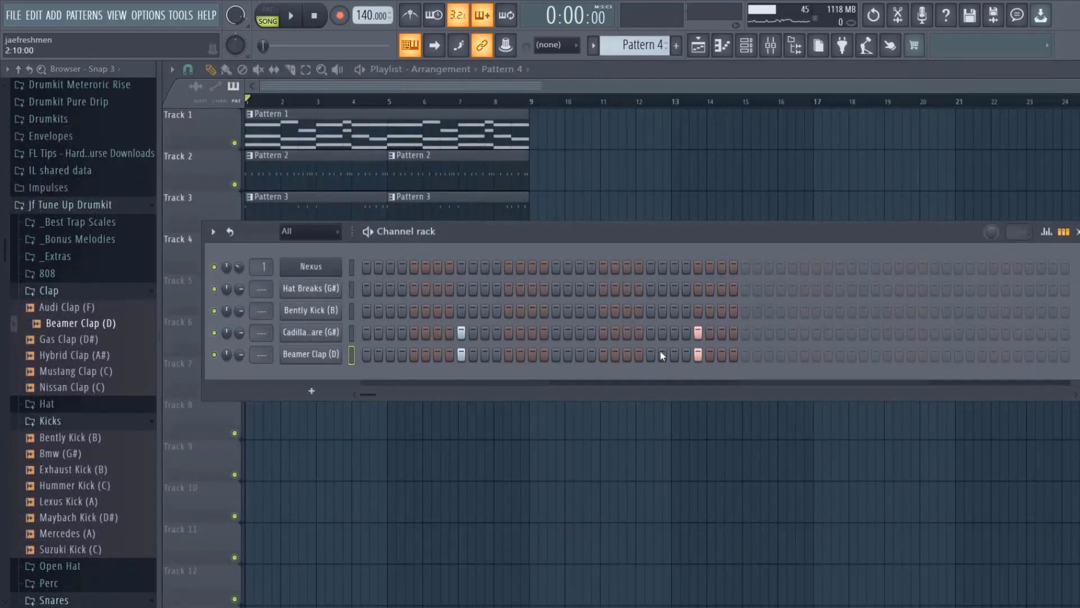
{"action": "key", "text": "space"}
{"action": "key", "text": "space"}
Apply a slight fade-out to the Beamer Clap sample and lower its channel volume while listening to the arrangement
{"action": "left_click", "coordinate": [301, 356]}
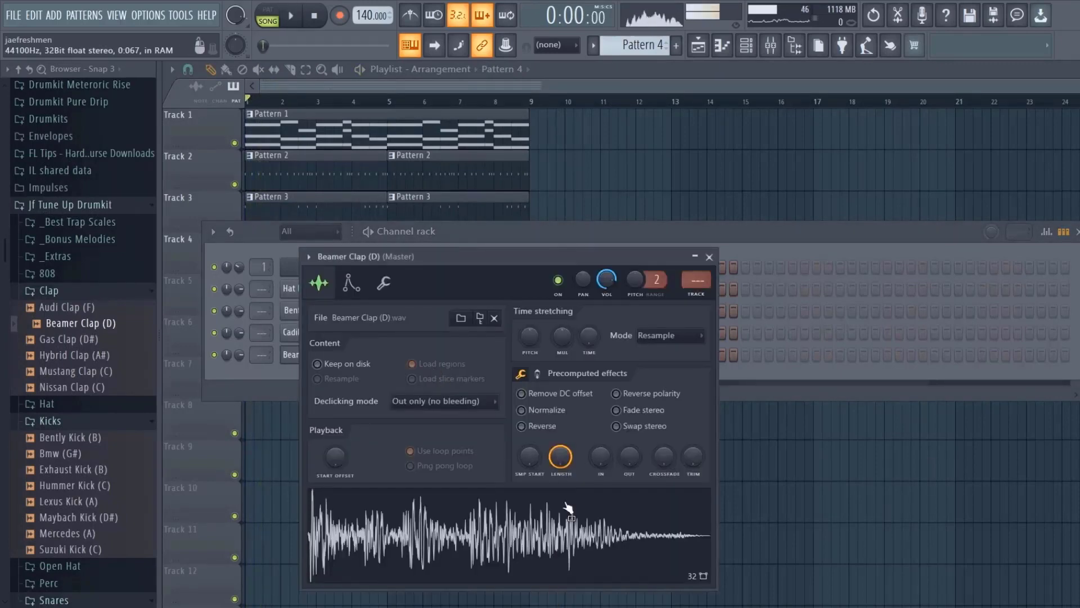
{"action": "left_click_drag", "start_coordinate": [629, 457], "coordinate": [626, 444]}
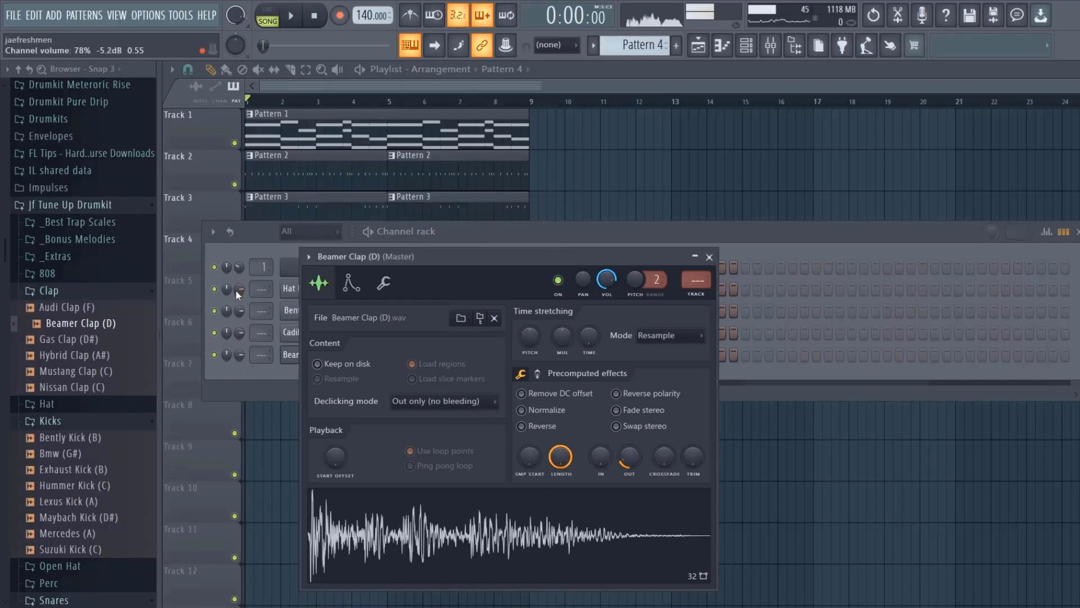
{"action": "key", "text": "space"}
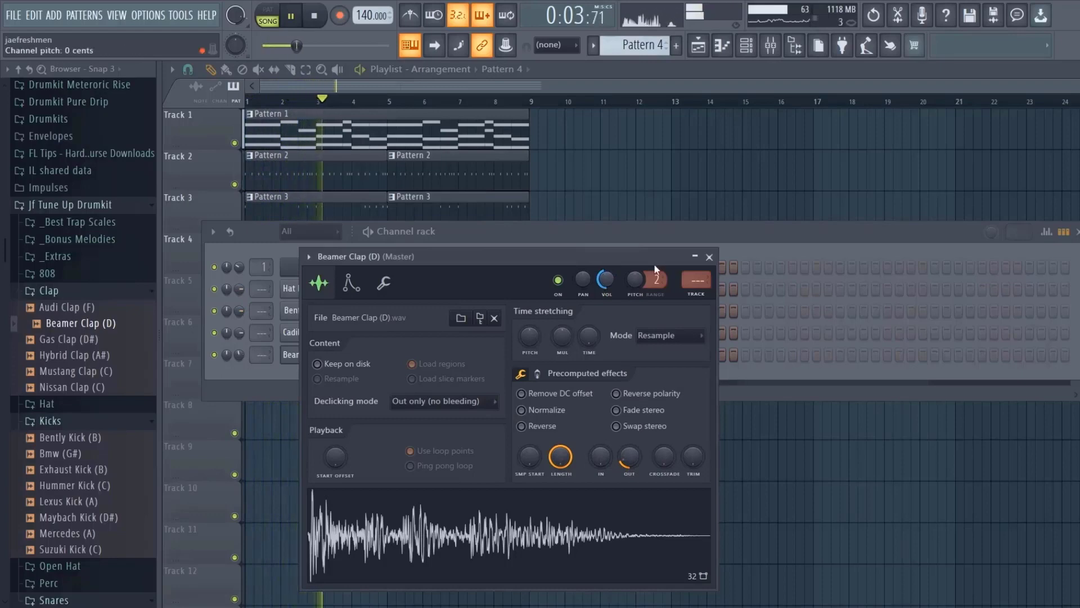
{"action": "left_click", "coordinate": [708, 256]}
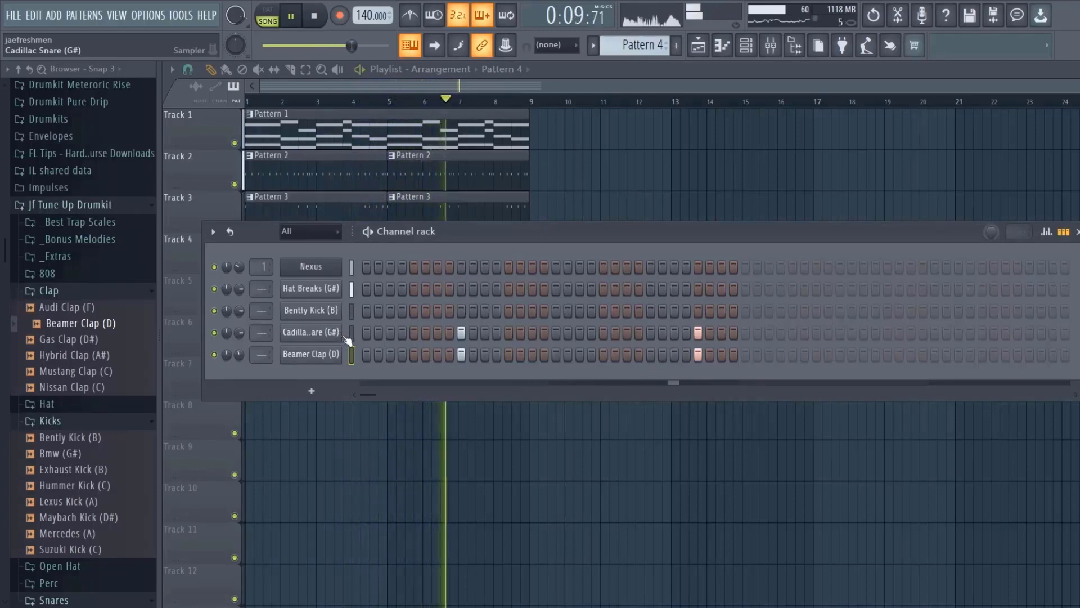
Raise bar 2's Cadillac Snare note to A4, and add G4 notes on step 9 of bar 3 and steps 12 and 15 of bar 4
{"action": "key", "text": "space"}
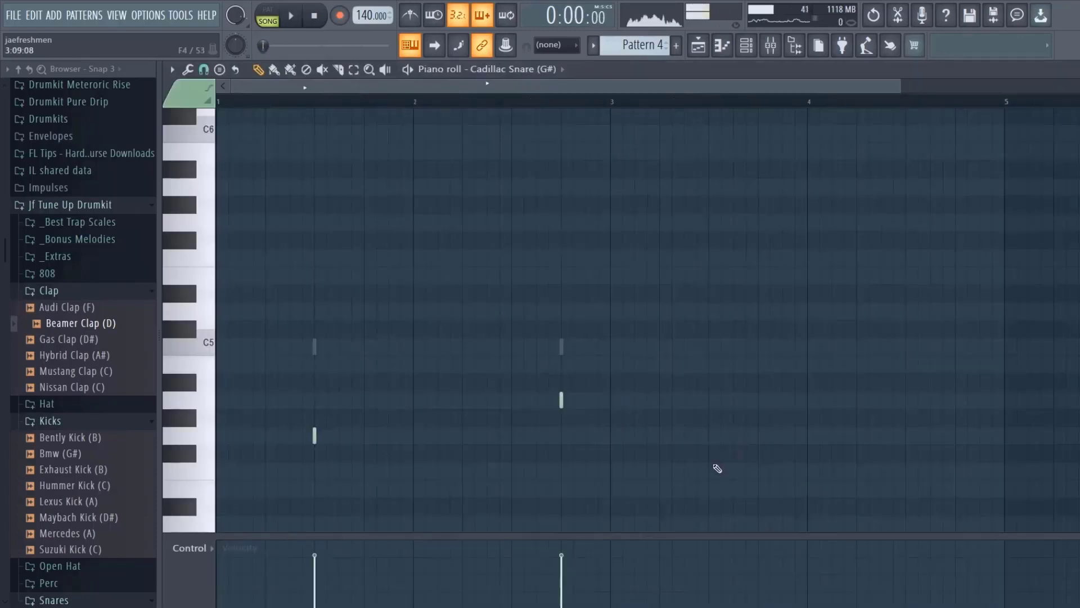
{"action": "left_click", "coordinate": [734, 435]}
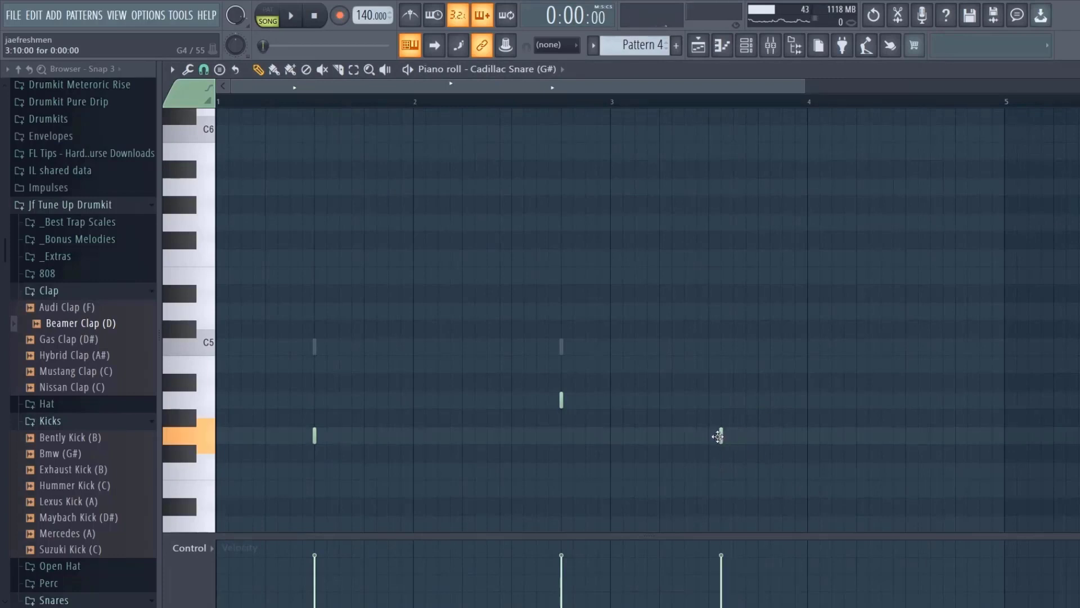
{"action": "left_click", "coordinate": [931, 435]}
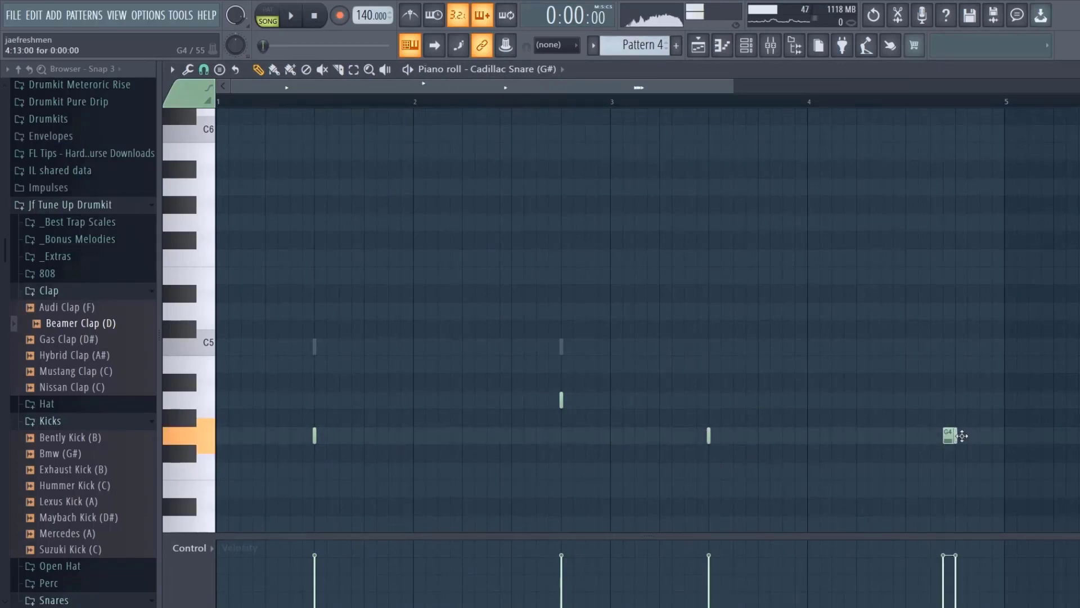
{"action": "left_click_drag", "start_coordinate": [962, 436], "coordinate": [986, 436]}
{"action": "key", "text": "space"}
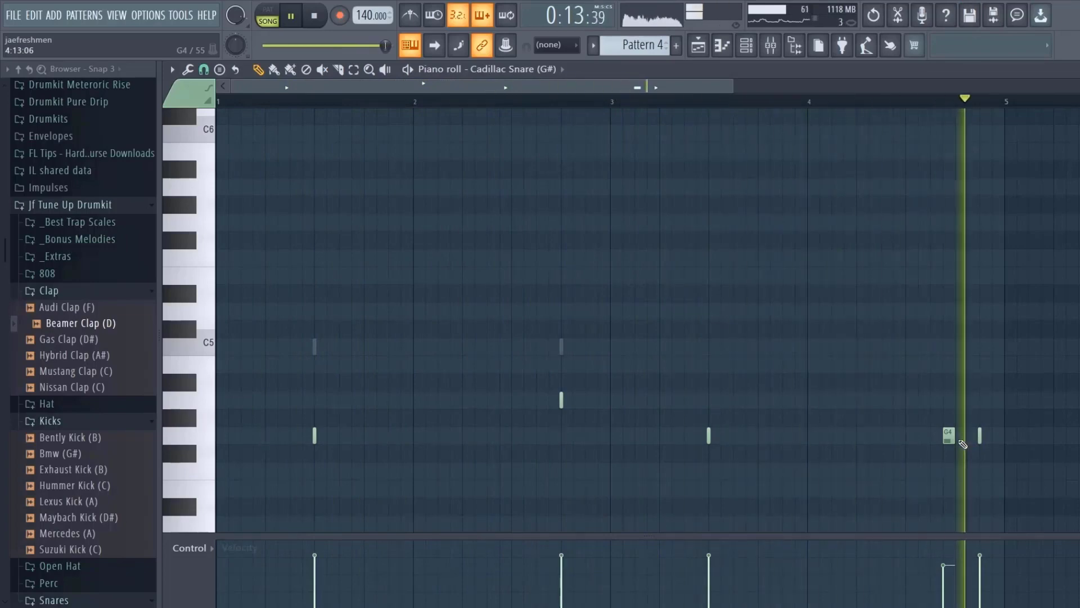
{"action": "key", "text": "space"}
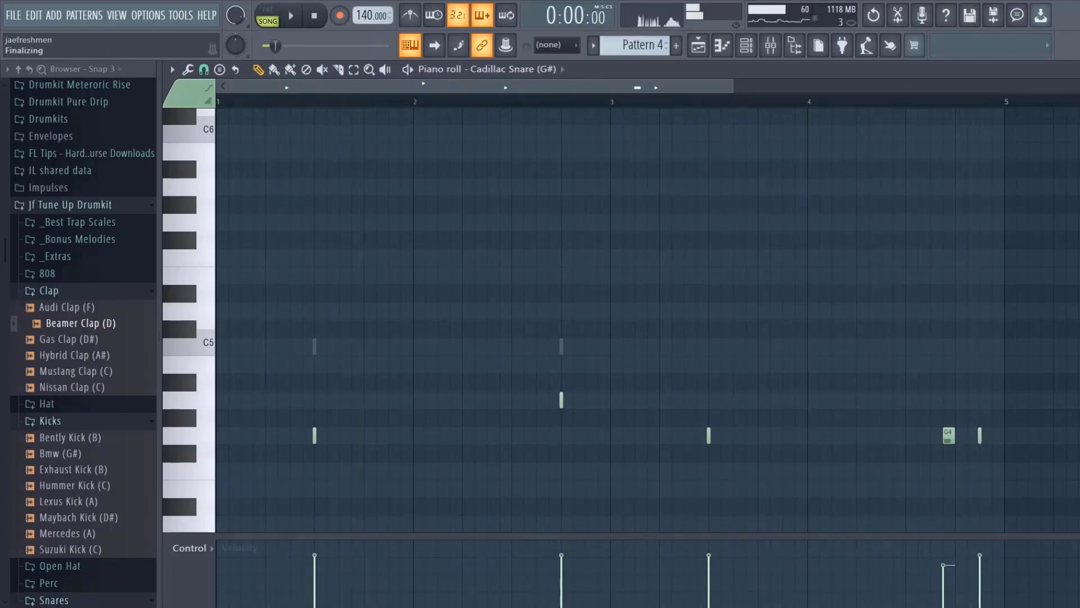
{"action": "key", "text": "Escape"}
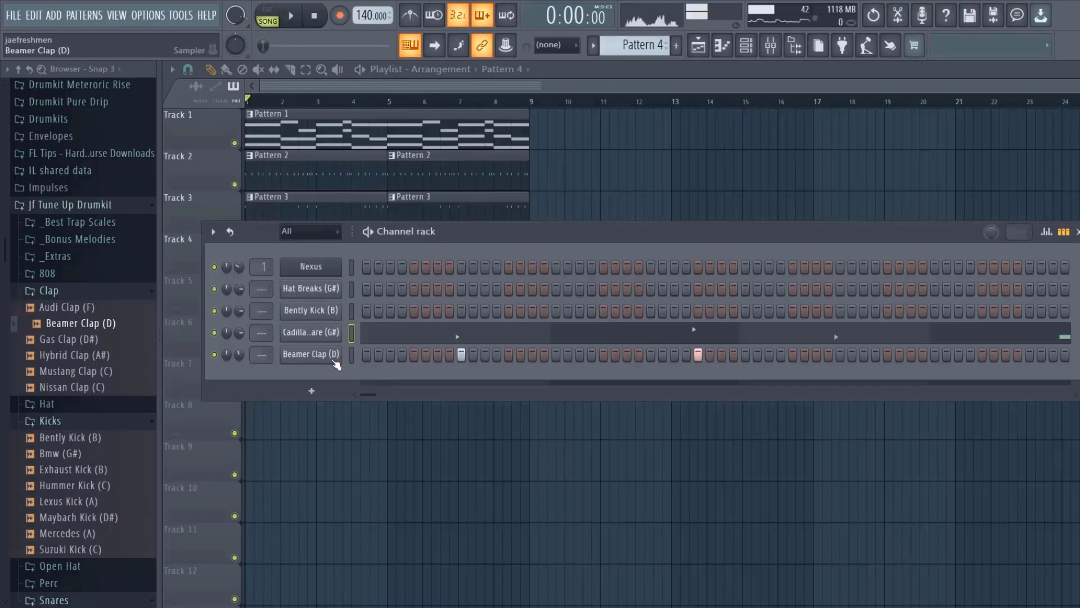
Add C5 Beamer Clap notes on steps 12 and 15 of bar 4 to double the snare
{"action": "right_click", "coordinate": [337, 353]}
{"action": "left_click", "coordinate": [352, 353]}
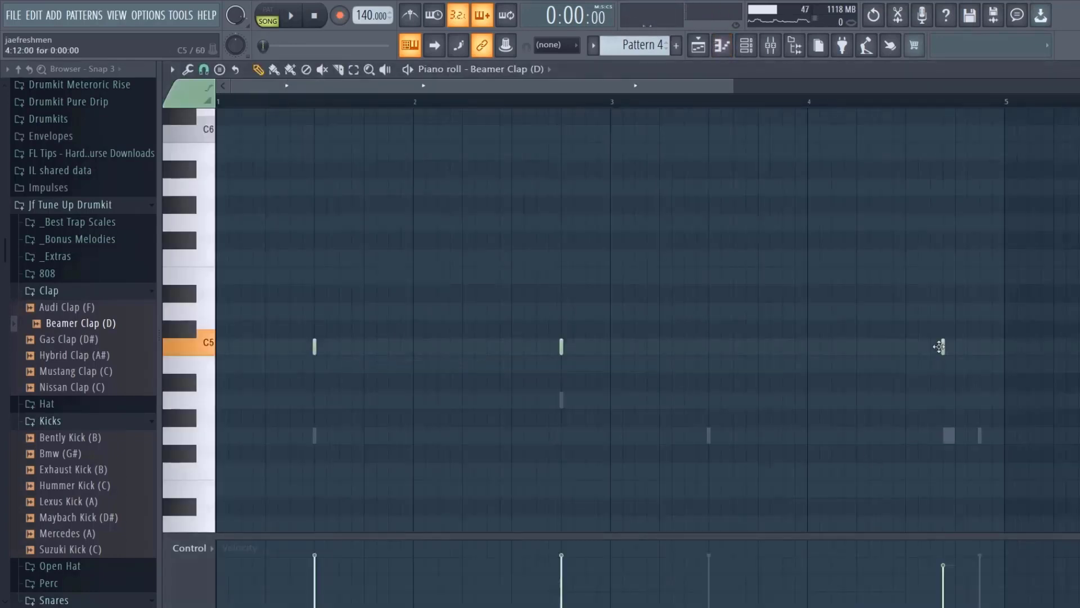
{"action": "key", "text": "space"}
{"action": "left_click", "coordinate": [980, 346]}
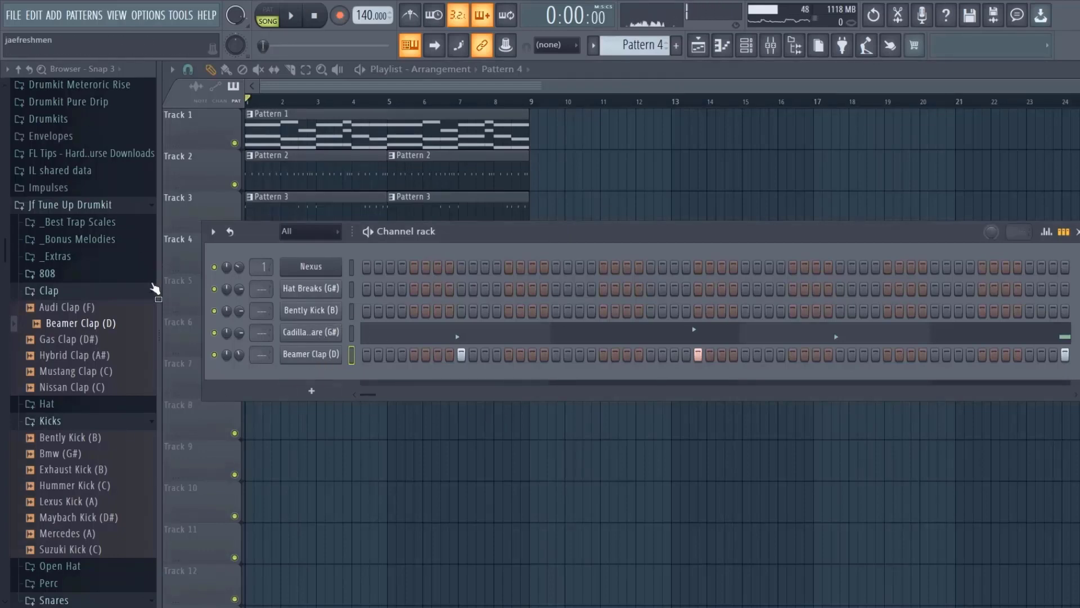
Add Hat Leak (A#) from the drumkit's Open Hat folder as a new channel and lower its volume to about 45%
{"action": "left_click", "coordinate": [48, 290]}
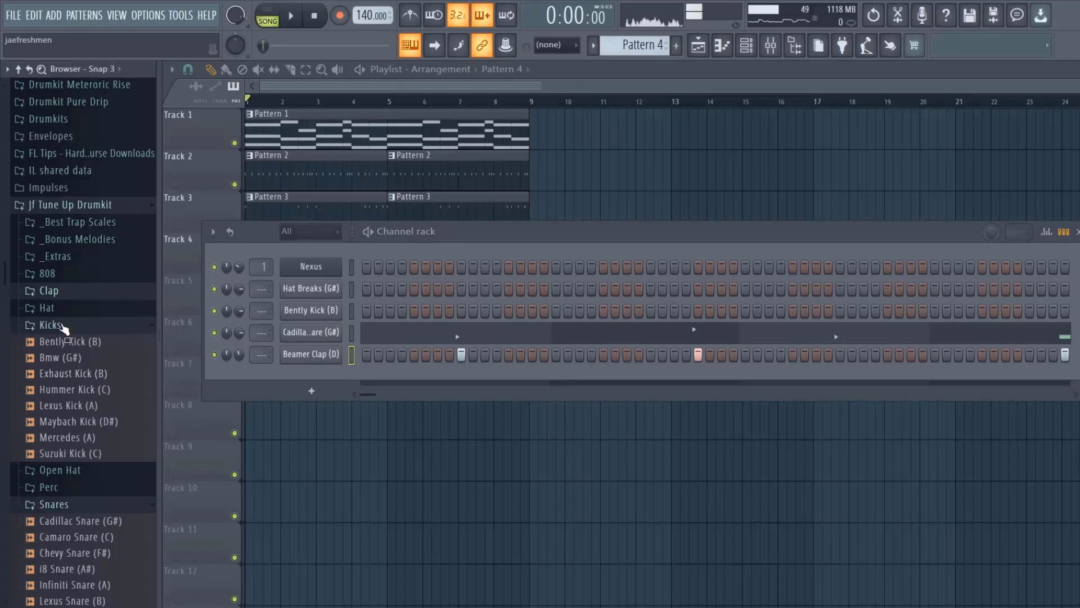
{"action": "left_click", "coordinate": [67, 329]}
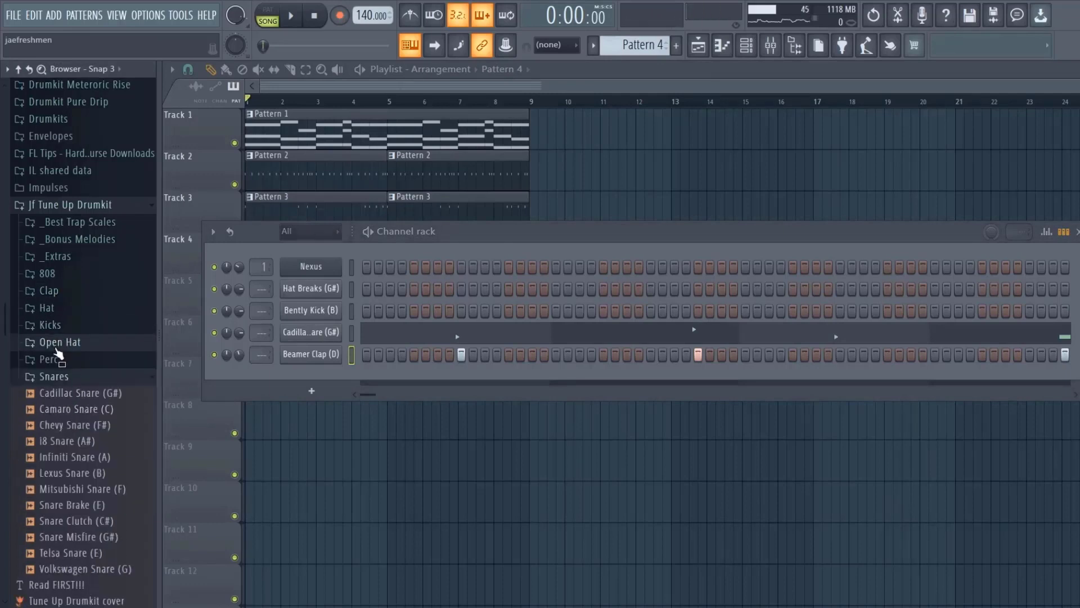
{"action": "left_click", "coordinate": [52, 343]}
{"action": "left_click_drag", "start_coordinate": [124, 392], "coordinate": [313, 397]}
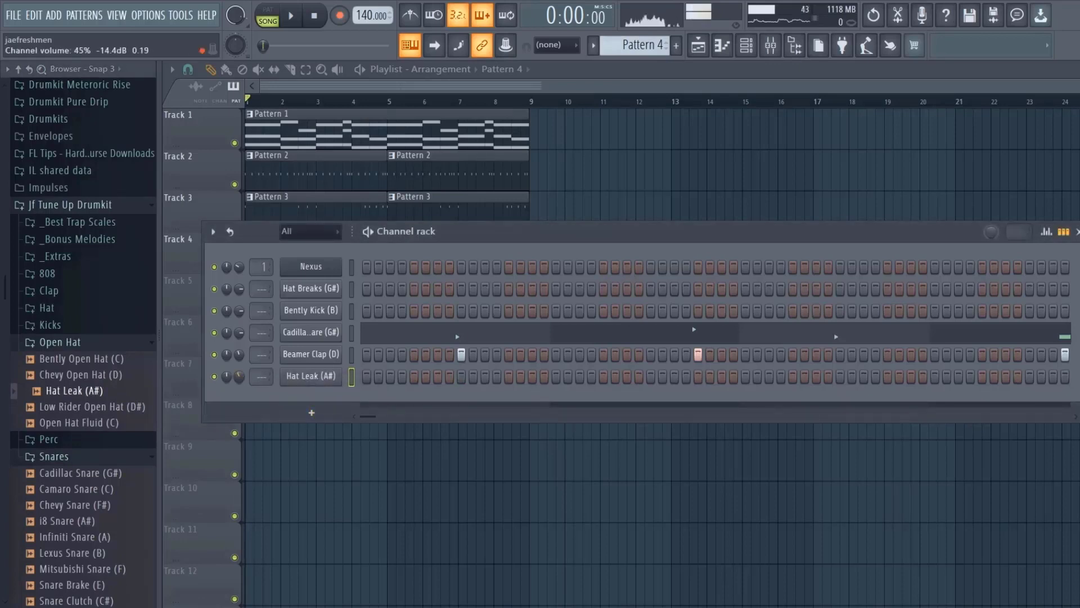
In a new Pattern 5, place B4 Hat Leak notes on steps 9 and 13 of bar 2 and step 1 of bar 3
{"action": "left_click", "coordinate": [679, 46]}
{"action": "key", "text": "Return"}
{"action": "right_click", "coordinate": [311, 376]}
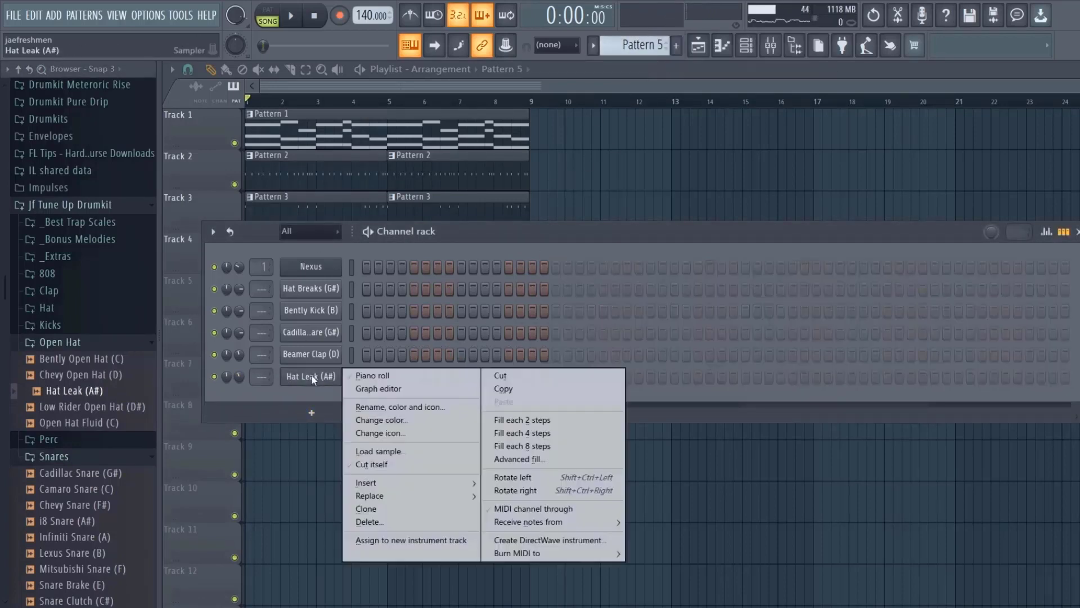
{"action": "left_click", "coordinate": [375, 372]}
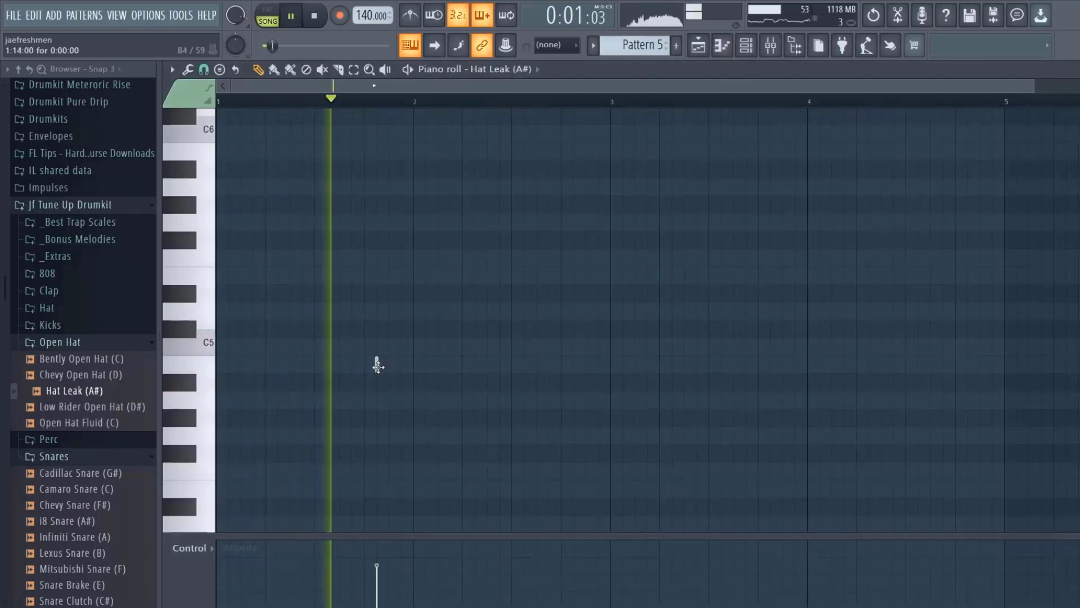
{"action": "left_click_drag", "start_coordinate": [385, 368], "coordinate": [545, 366]}
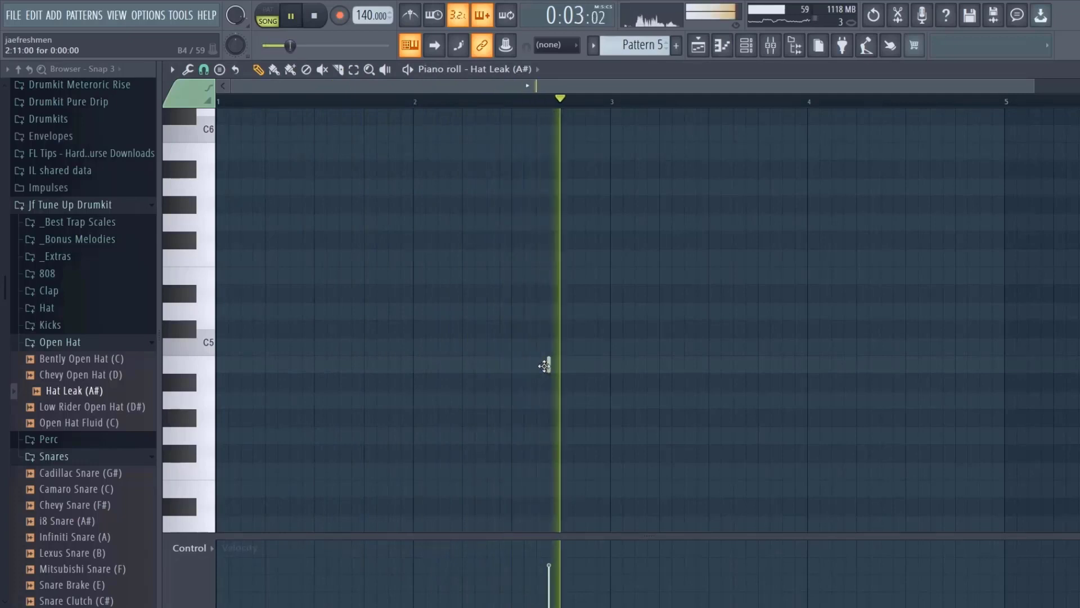
{"action": "key", "text": "space"}
{"action": "left_click", "coordinate": [517, 365]}
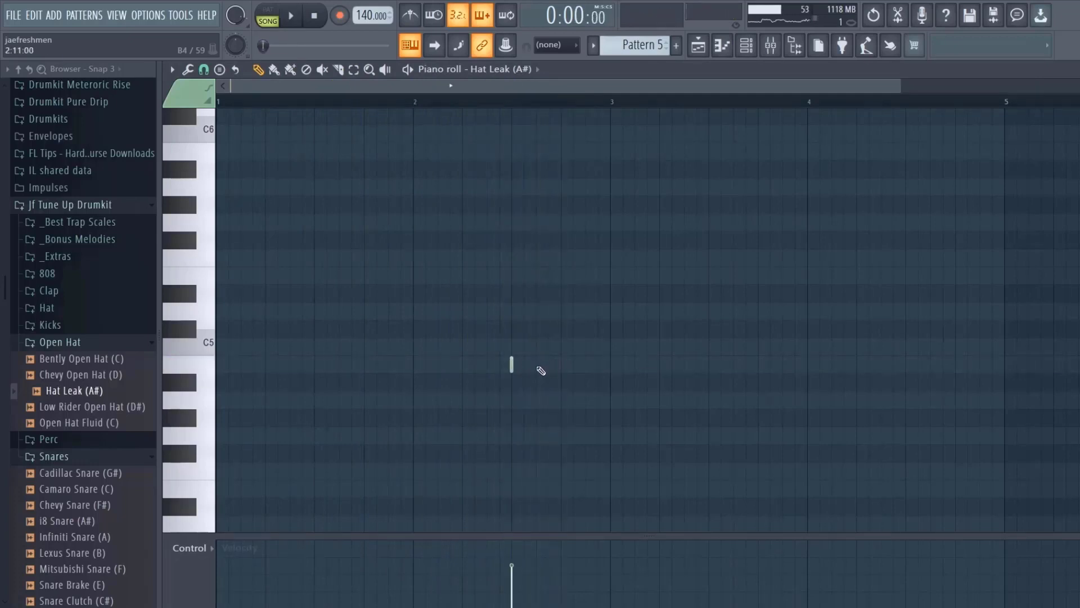
{"action": "key", "text": "space"}
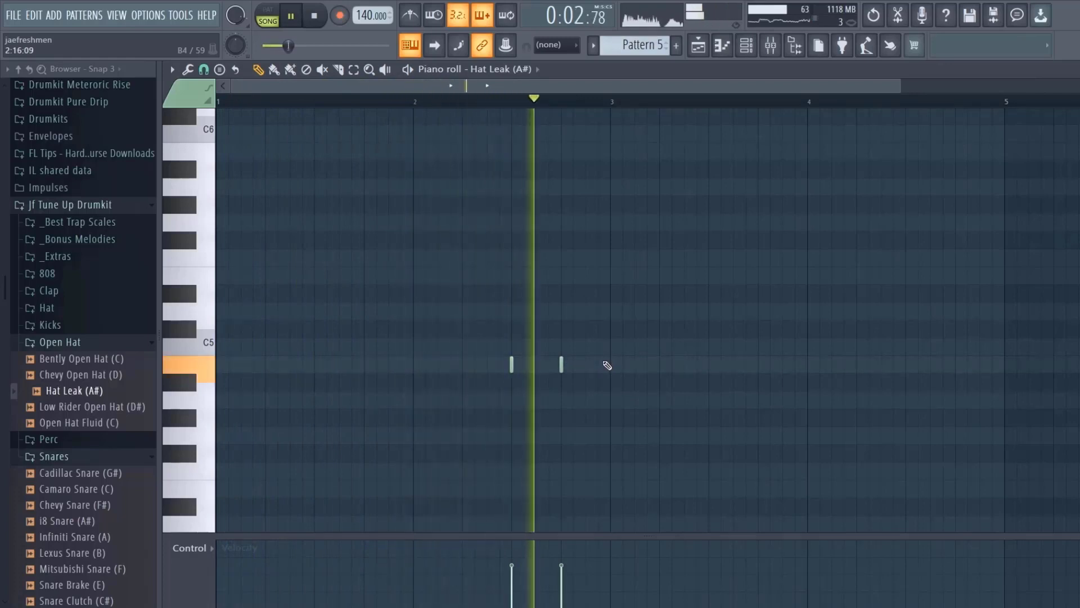
{"action": "left_click", "coordinate": [611, 365]}
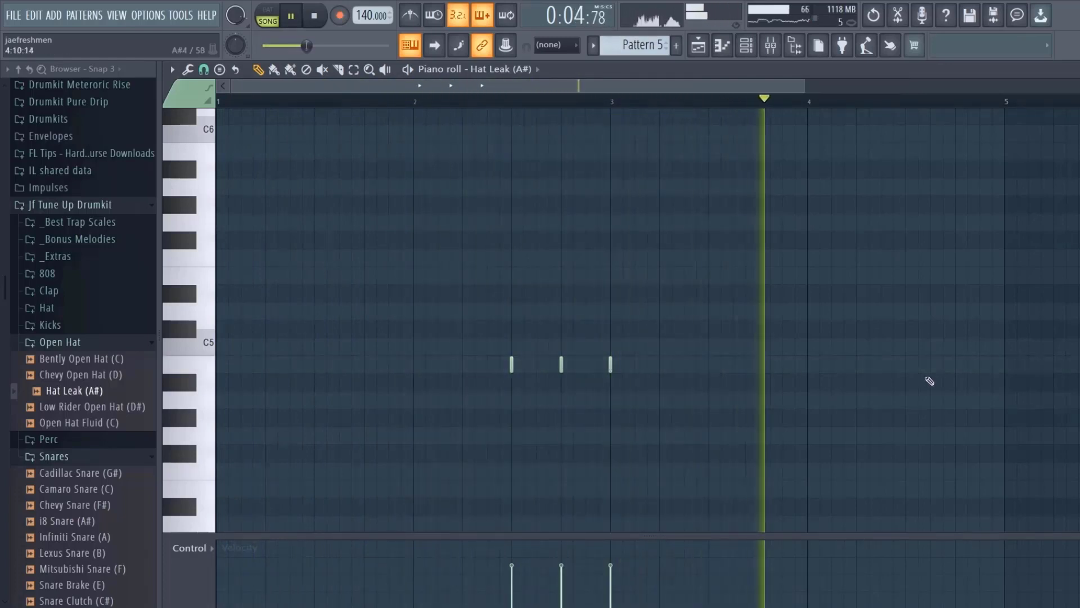
Add B4 Hat Leak notes on steps 9 and 13 of bar 4
{"action": "key", "text": "space"}
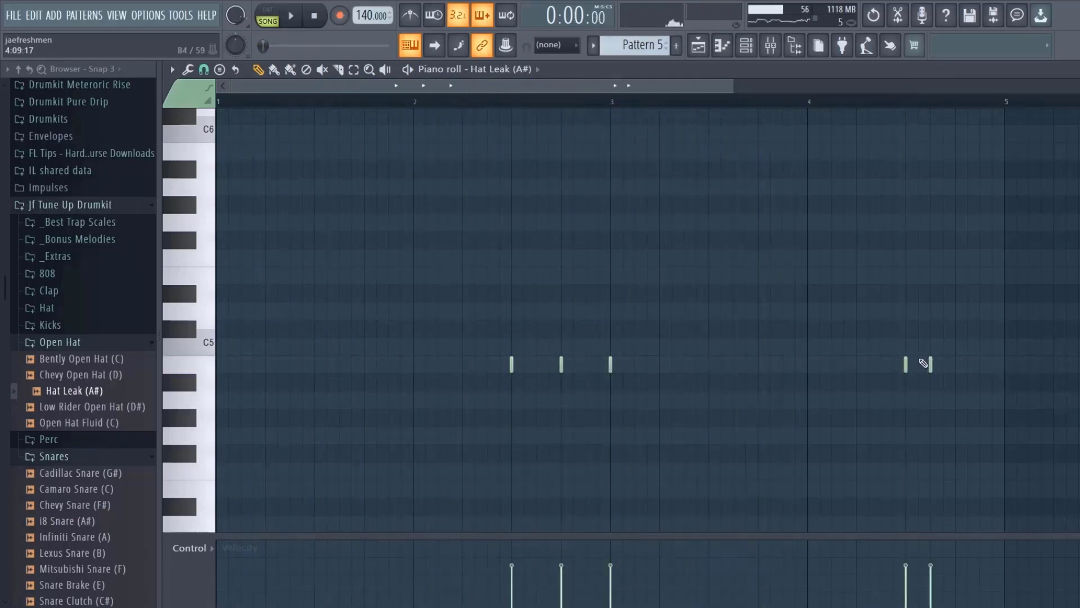
{"action": "left_click", "coordinate": [964, 364]}
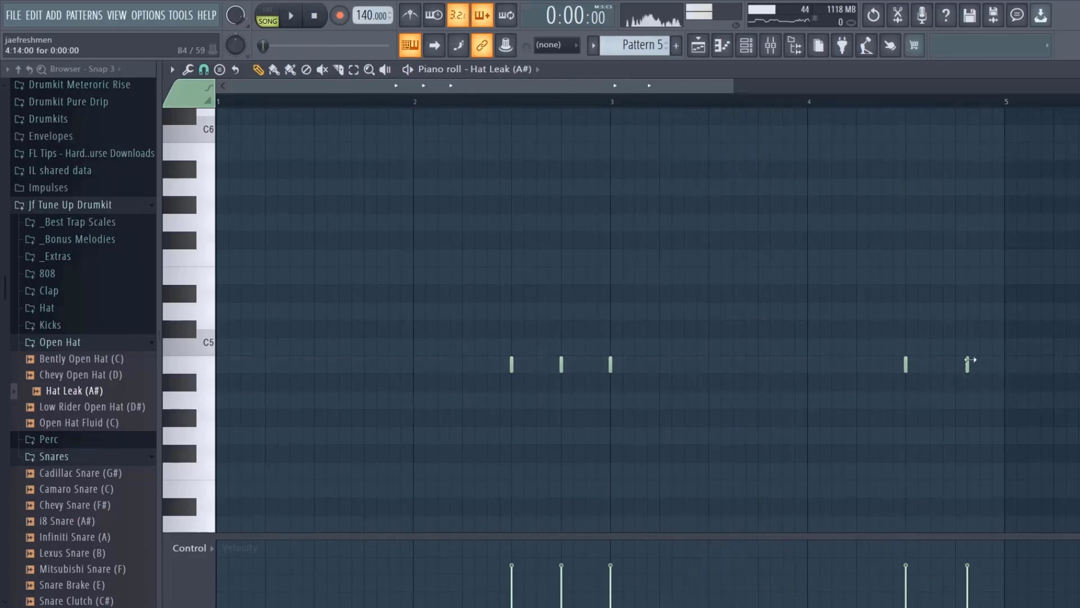
{"action": "left_click", "coordinate": [959, 364]}
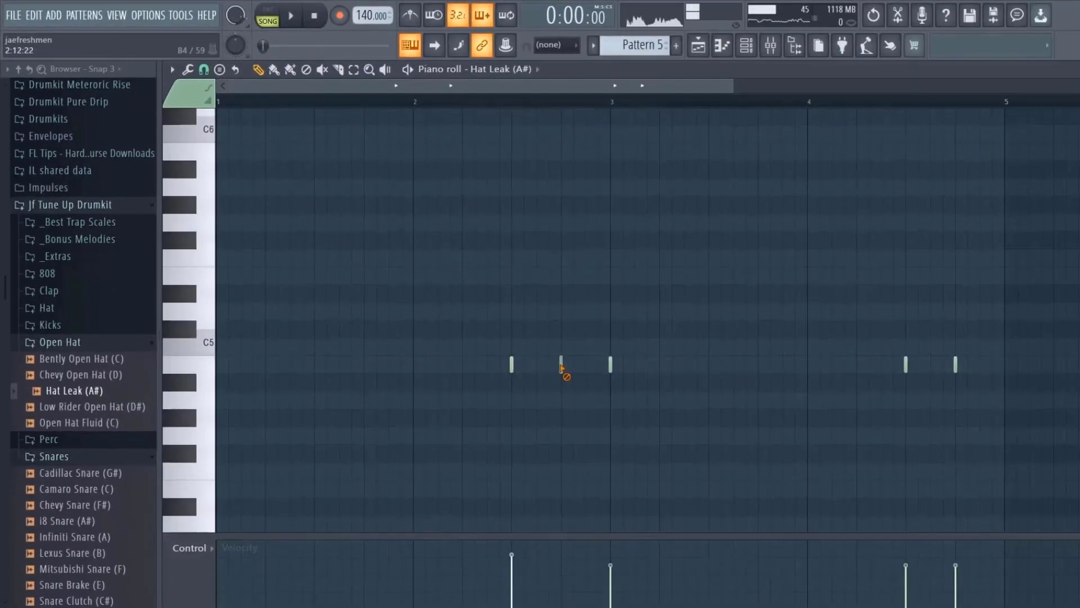
Taper the Hat Leak velocities downward from step 9 of bar 2 and from step 9 of bar 4, and check the result in playback
{"action": "left_click", "coordinate": [561, 366]}
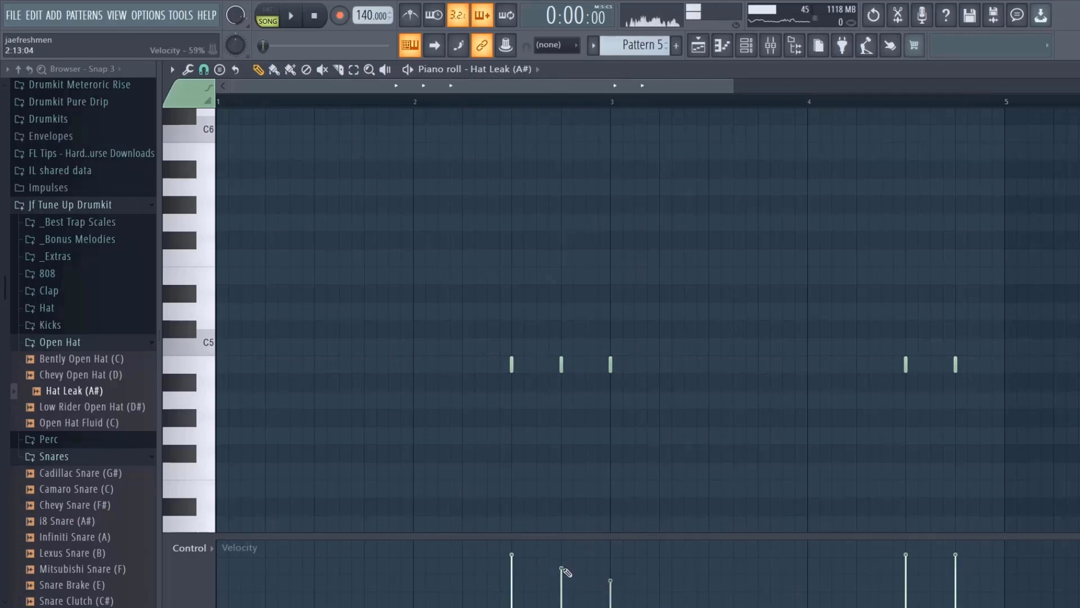
{"action": "key", "text": "space"}
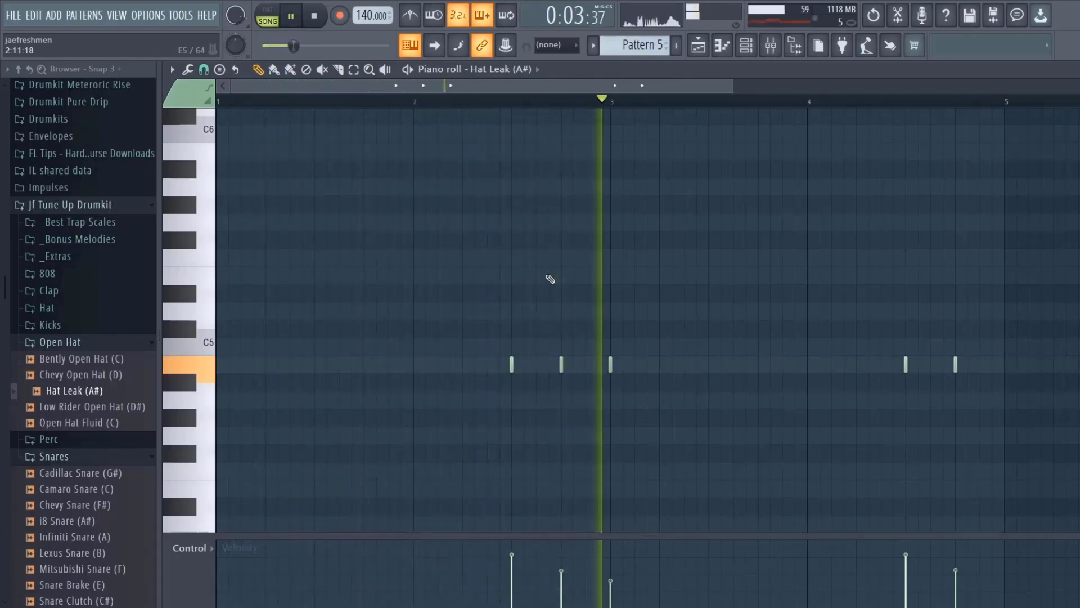
{"action": "key", "text": "space"}
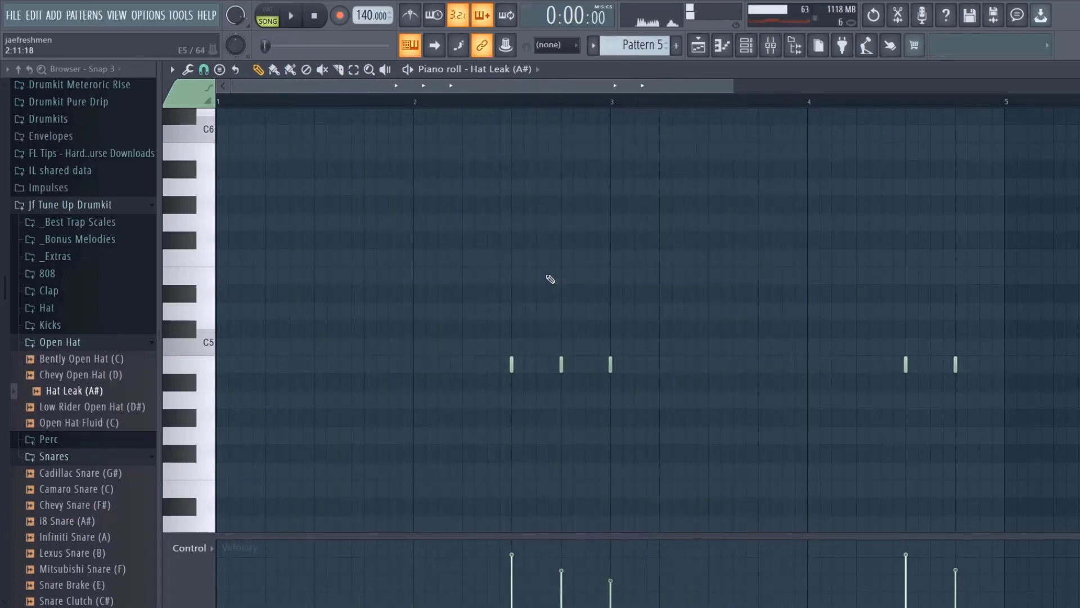
Pan the Hat Leak notes on step 13 of bars 2 and 4 left, and those on bar 3 step 1 and bar 4 step 9 right
{"action": "left_click", "coordinate": [203, 557]}
{"action": "left_click", "coordinate": [200, 525]}
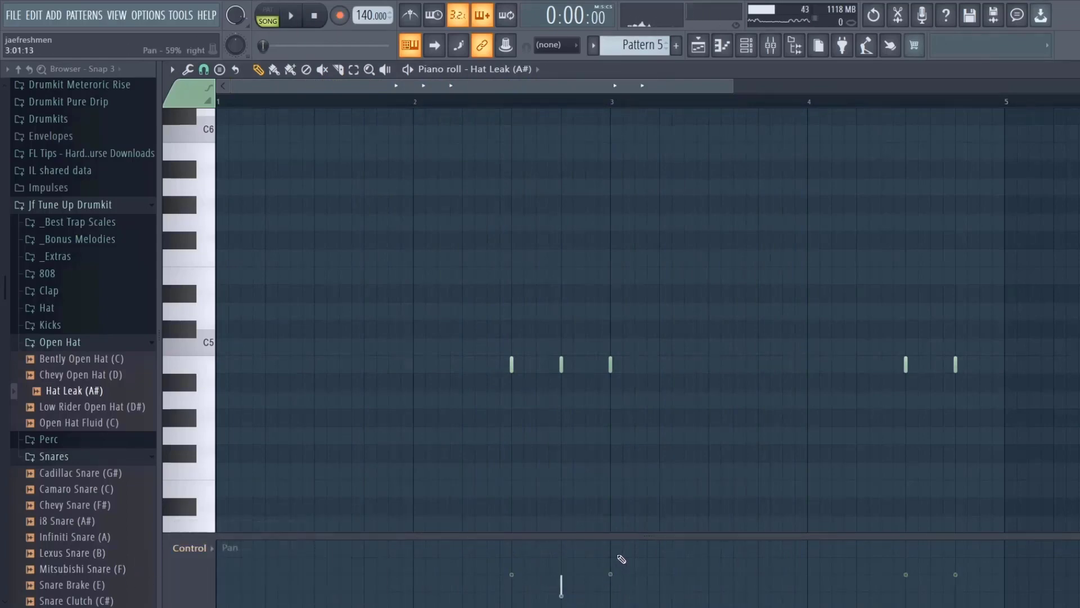
{"action": "left_click", "coordinate": [963, 589]}
{"action": "key", "text": "space"}
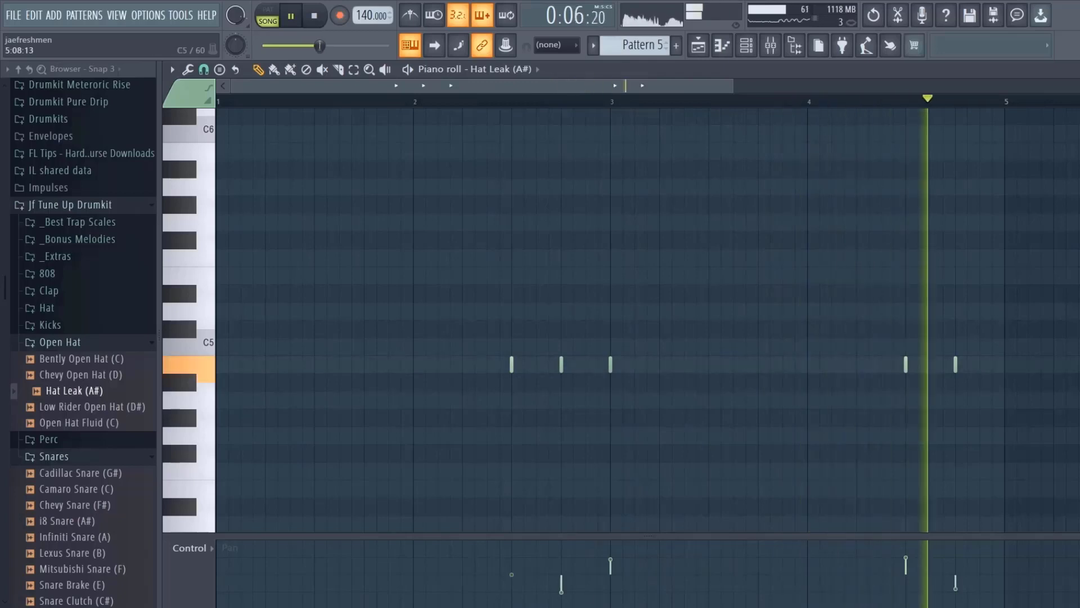
Stop playback and preview samples in the Perc folder, including Perc Clutch (F), Perc Signal (A), Perc Leak (B) and AC Perc (G#)
{"action": "key", "text": "F7"}
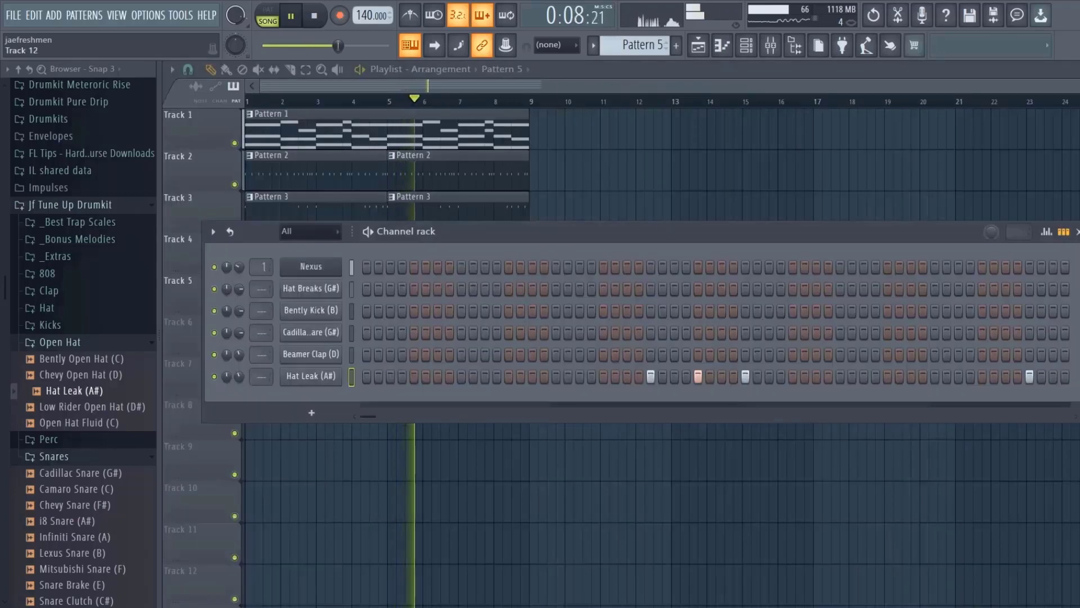
{"action": "key", "text": "space"}
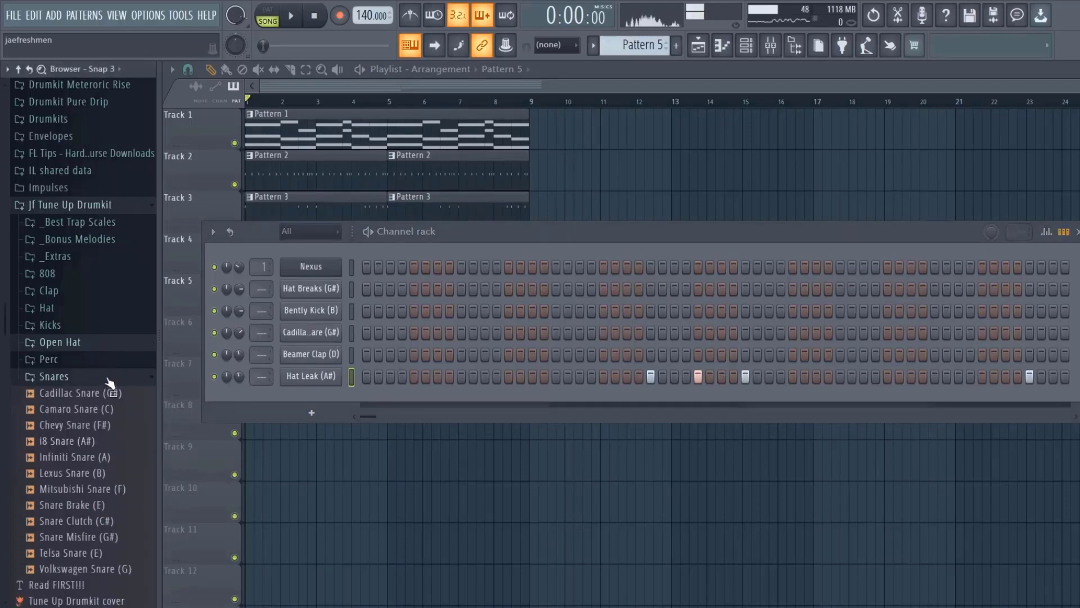
{"action": "left_click", "coordinate": [96, 360]}
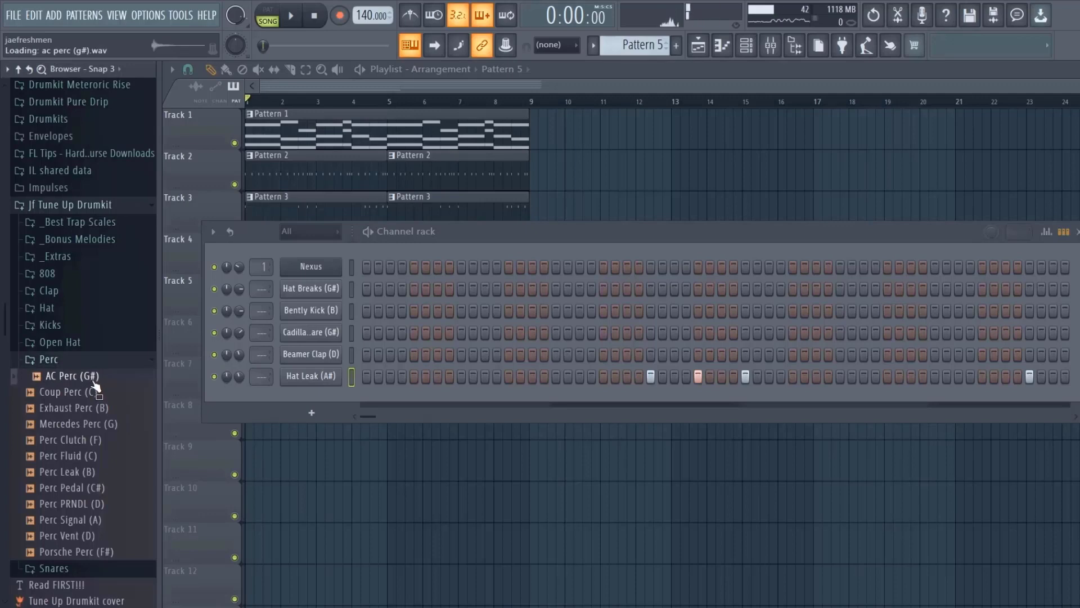
{"action": "left_click", "coordinate": [70, 439]}
{"action": "left_click", "coordinate": [68, 519]}
{"action": "left_click", "coordinate": [79, 472]}
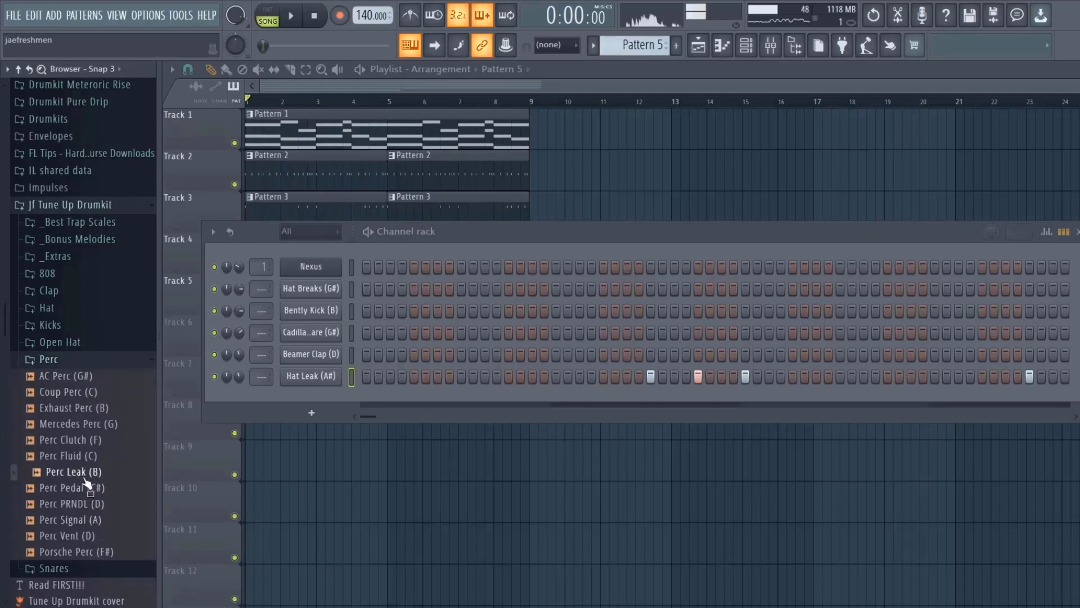
{"action": "left_click", "coordinate": [65, 377]}
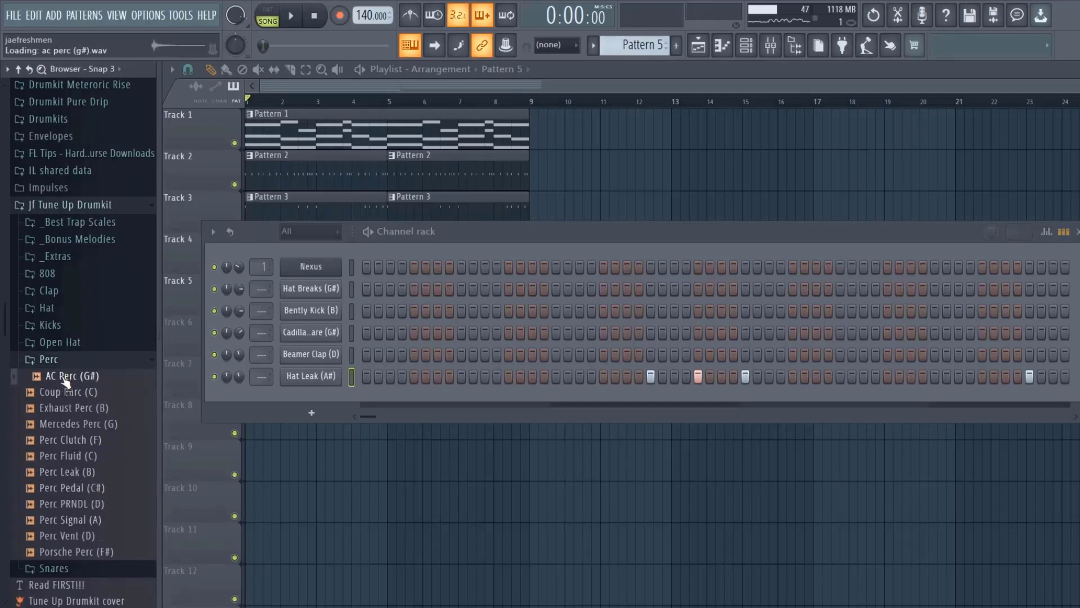
In a new Pattern 6, add AC Perc (G#) as a channel with a B4 note on step 13 of bar 1, and play it back
{"action": "left_click_drag", "start_coordinate": [329, 397], "coordinate": [332, 397]}
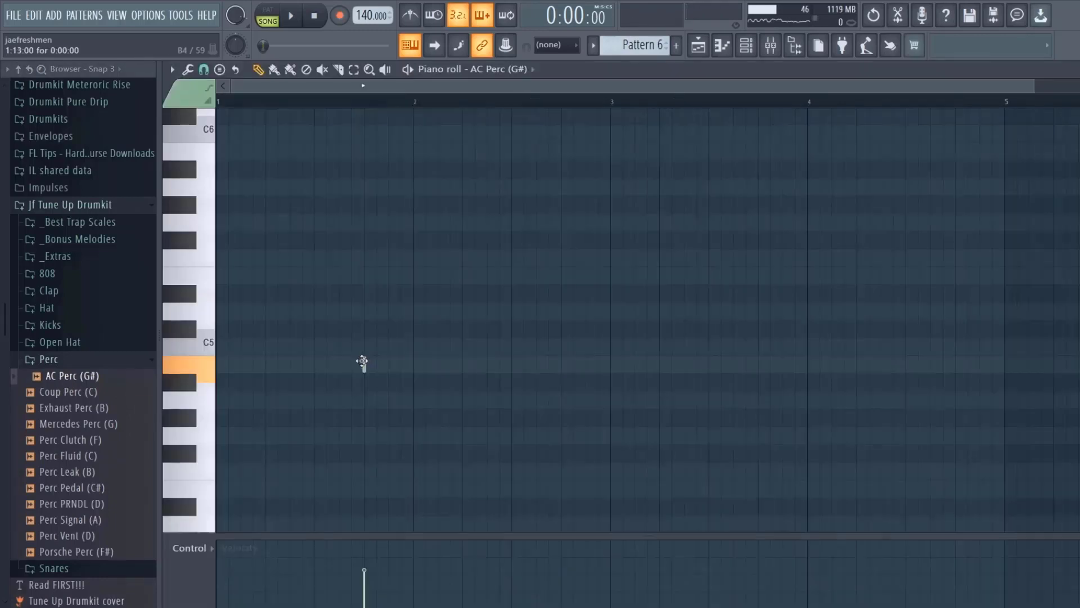
{"action": "key", "text": "space"}
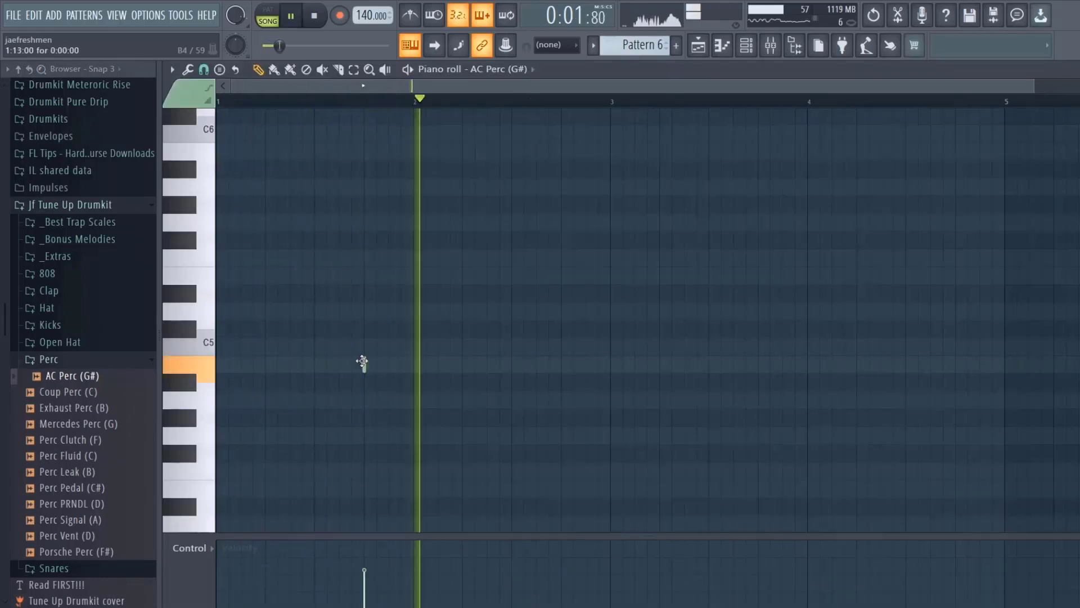
{"action": "key", "text": "space"}
Raise the AC Perc note's velocity to about 78% and listen to it in playback
{"action": "left_click", "coordinate": [189, 547]}
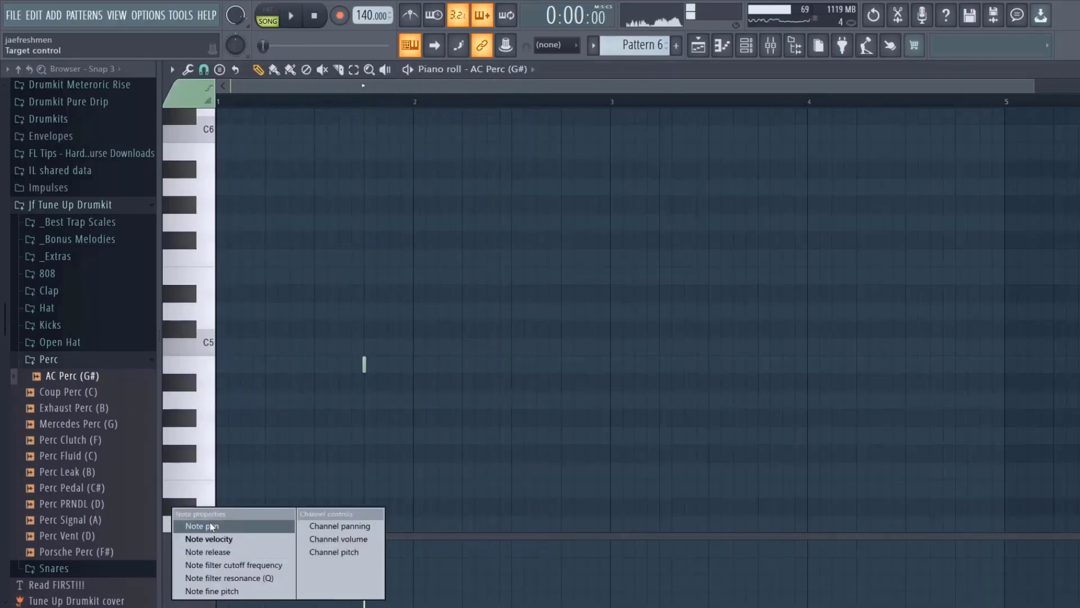
{"action": "left_click", "coordinate": [202, 522]}
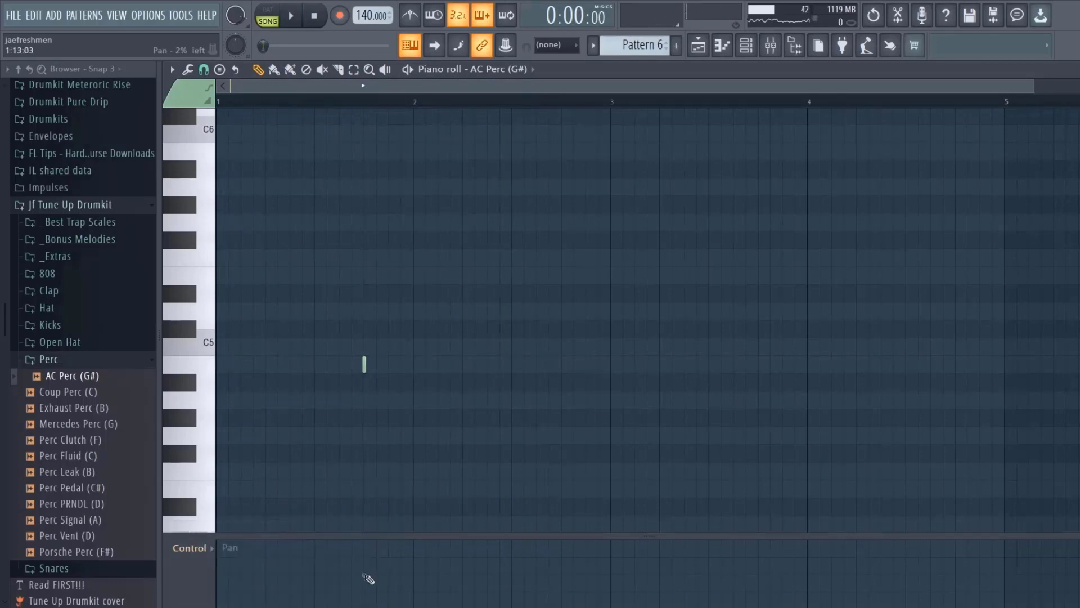
{"action": "left_click", "coordinate": [191, 548]}
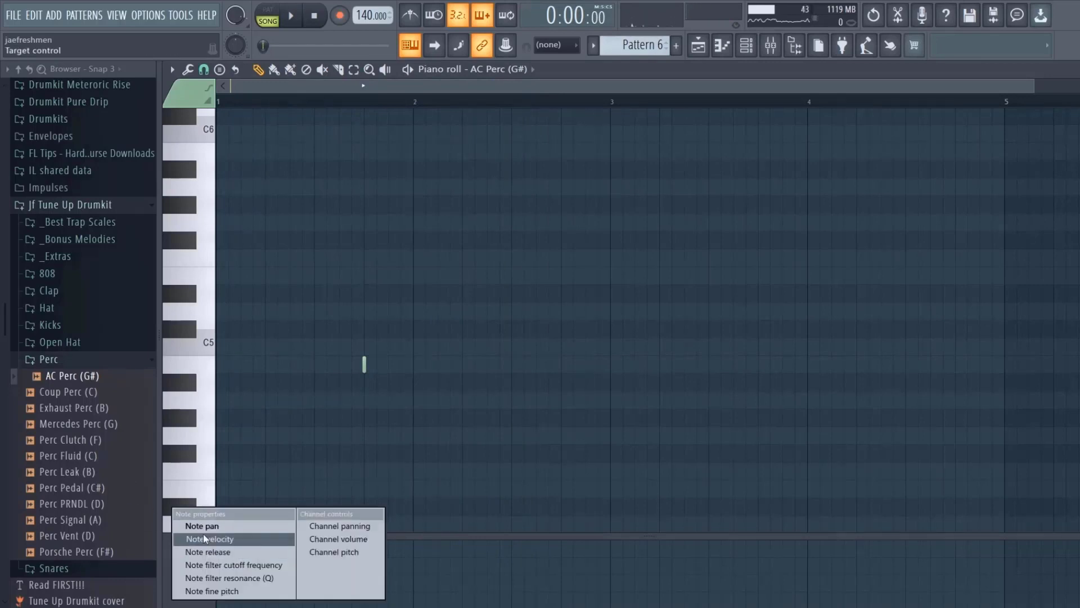
{"action": "left_click", "coordinate": [204, 535]}
{"action": "left_click_drag", "start_coordinate": [358, 577], "coordinate": [369, 563]}
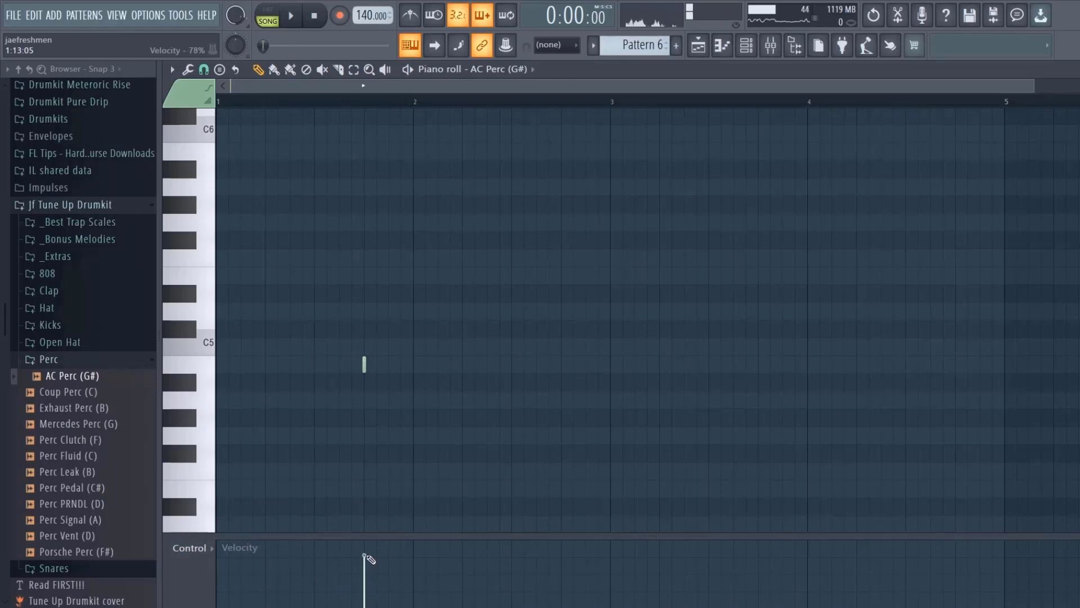
{"action": "key", "text": "space"}
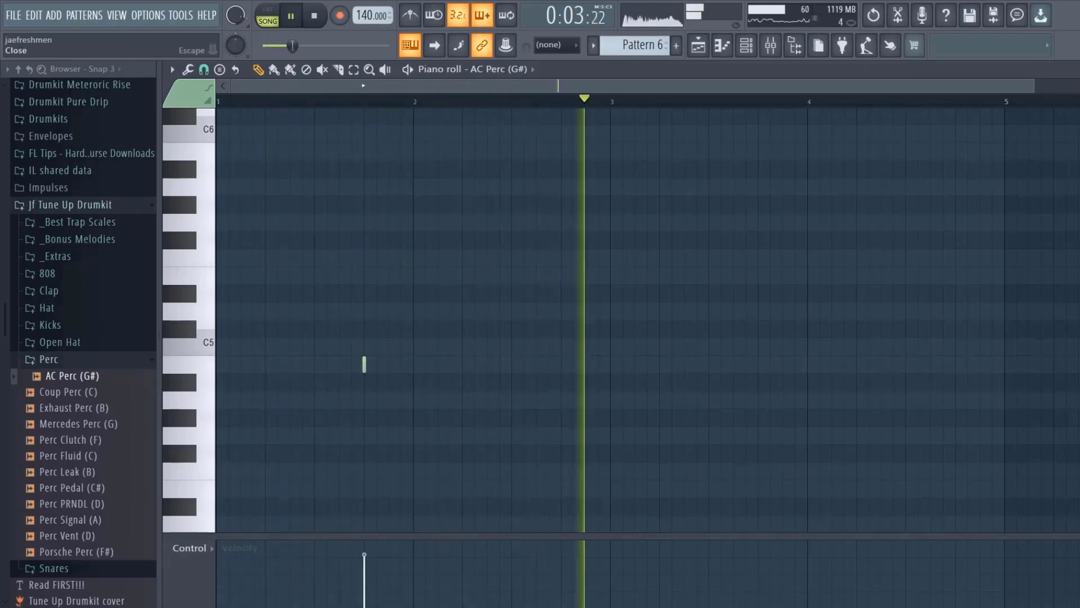
Place Pattern 6 on Track 6 of the playlist at bars 1 and 5, and stop playback
{"action": "left_click", "coordinate": [1075, 70]}
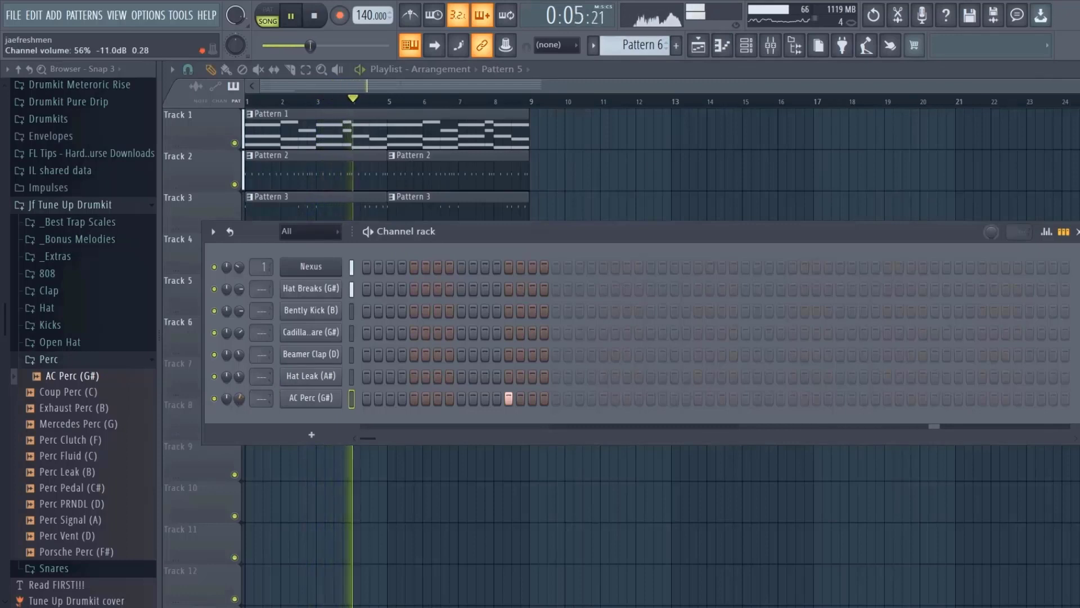
{"action": "key", "text": "F6"}
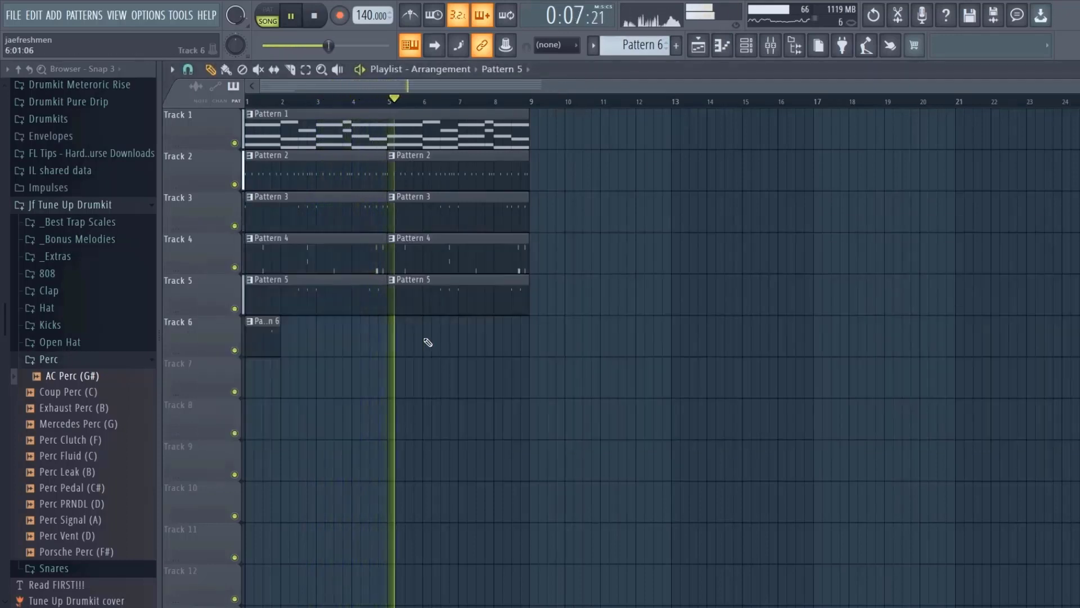
{"action": "left_click", "coordinate": [406, 346]}
{"action": "key", "text": "space"}
{"action": "right_click", "coordinate": [427, 337]}
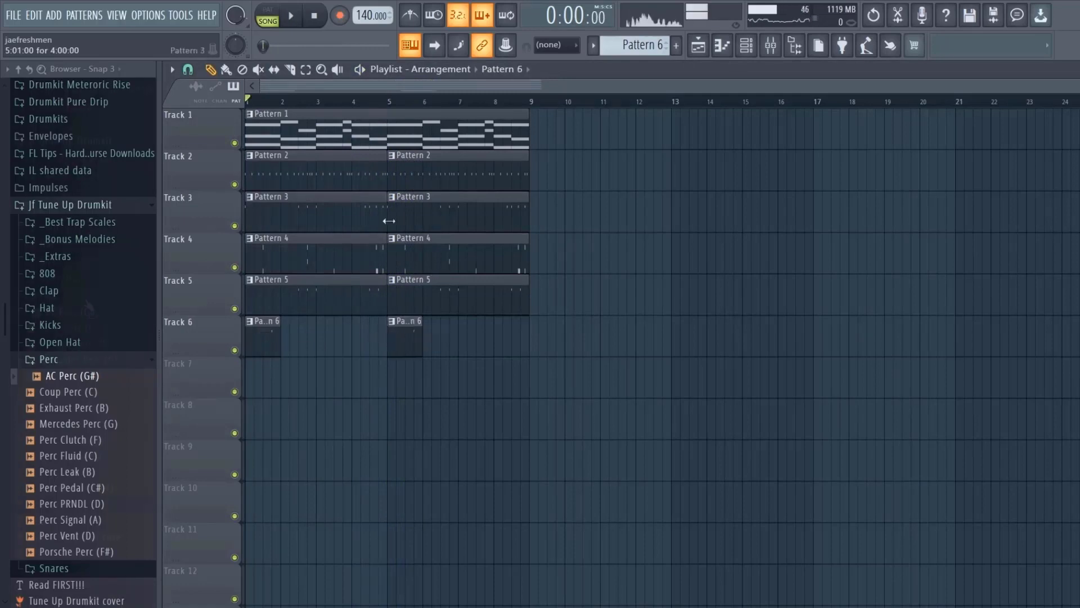
Load CACTUS VOX (6) from the VOX folder of The Prick Kit preview as a new channel in a new Pattern 7
{"action": "scroll", "coordinate": [84, 302], "scroll_direction": "down", "scroll_amount": 3}
{"action": "left_click", "coordinate": [85, 302]}
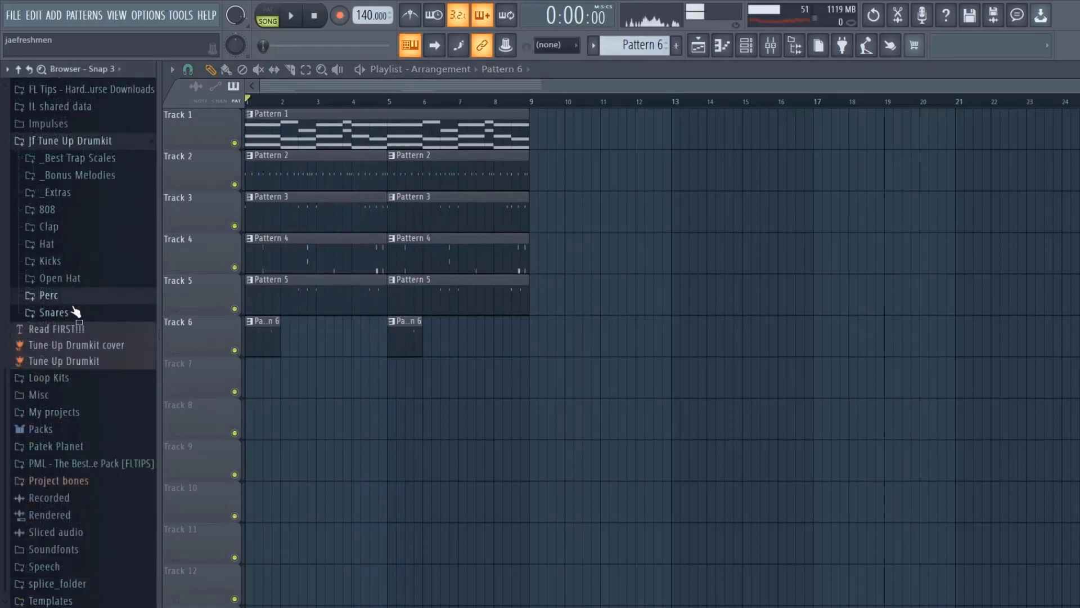
{"action": "scroll", "coordinate": [71, 394], "scroll_direction": "up", "scroll_amount": 12}
{"action": "scroll", "coordinate": [68, 385], "scroll_direction": "down", "scroll_amount": 12}
{"action": "scroll", "coordinate": [66, 388], "scroll_direction": "up", "scroll_amount": 10}
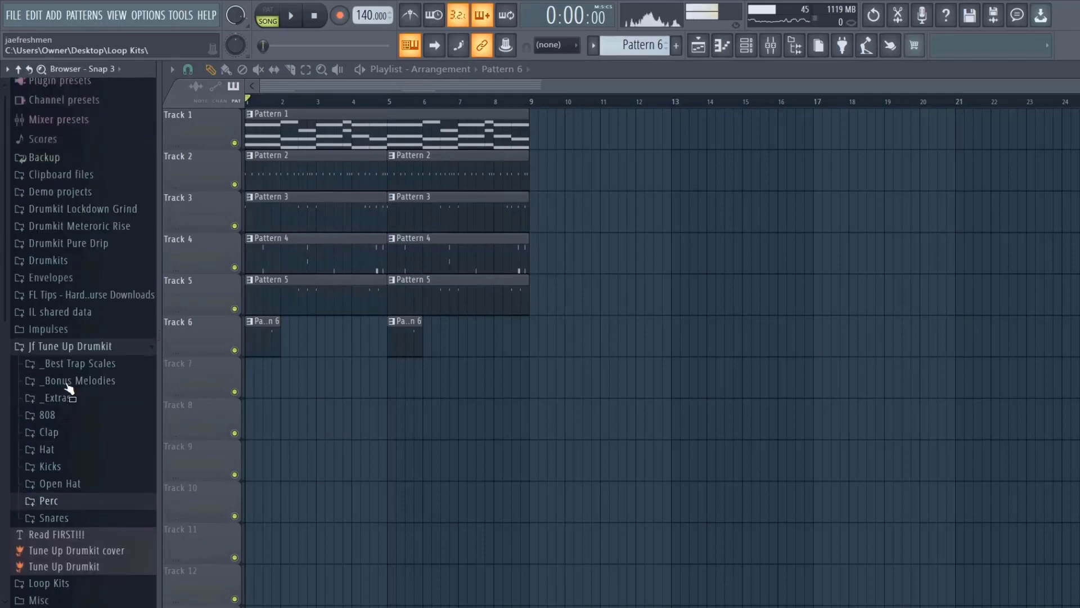
{"action": "scroll", "coordinate": [67, 387], "scroll_direction": "up", "scroll_amount": 9}
{"action": "key", "text": "F6"}
{"action": "left_click_drag", "start_coordinate": [84, 388], "coordinate": [325, 418]}
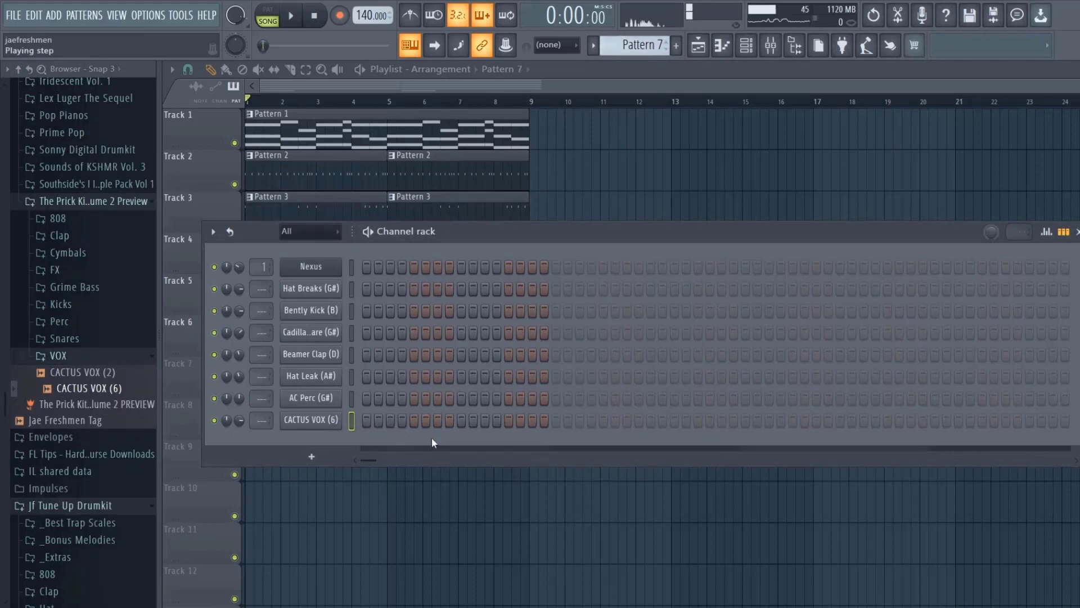
Place a B4 CACTUS VOX (6) note on step 1 of bar 3 in Pattern 7 and check it in playback
{"action": "key", "text": "space"}
{"action": "right_click", "coordinate": [312, 420]}
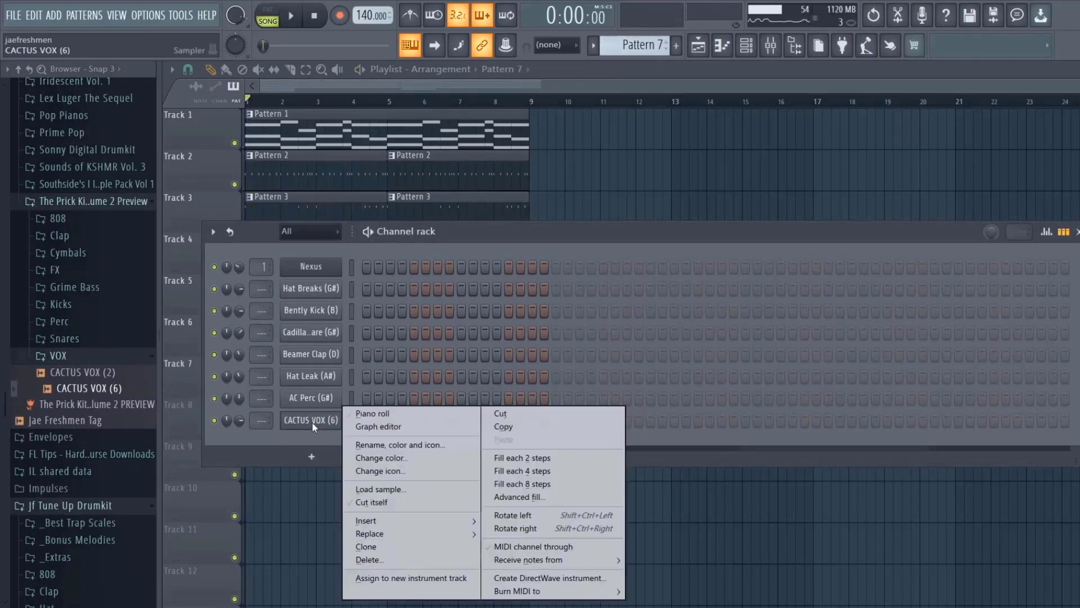
{"action": "left_click", "coordinate": [352, 414]}
{"action": "left_click", "coordinate": [610, 365]}
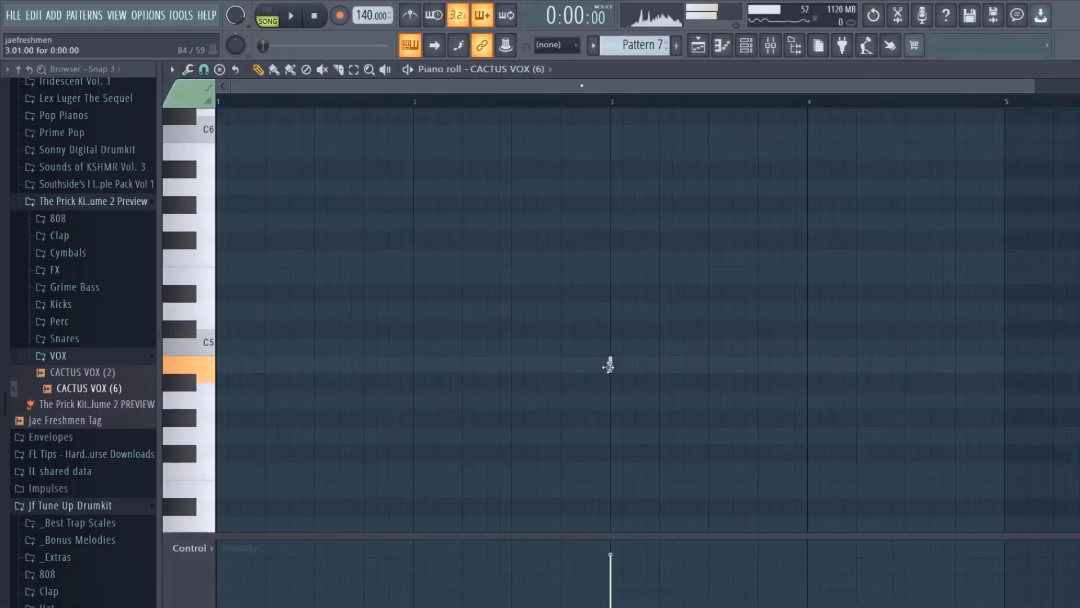
{"action": "key", "text": "space"}
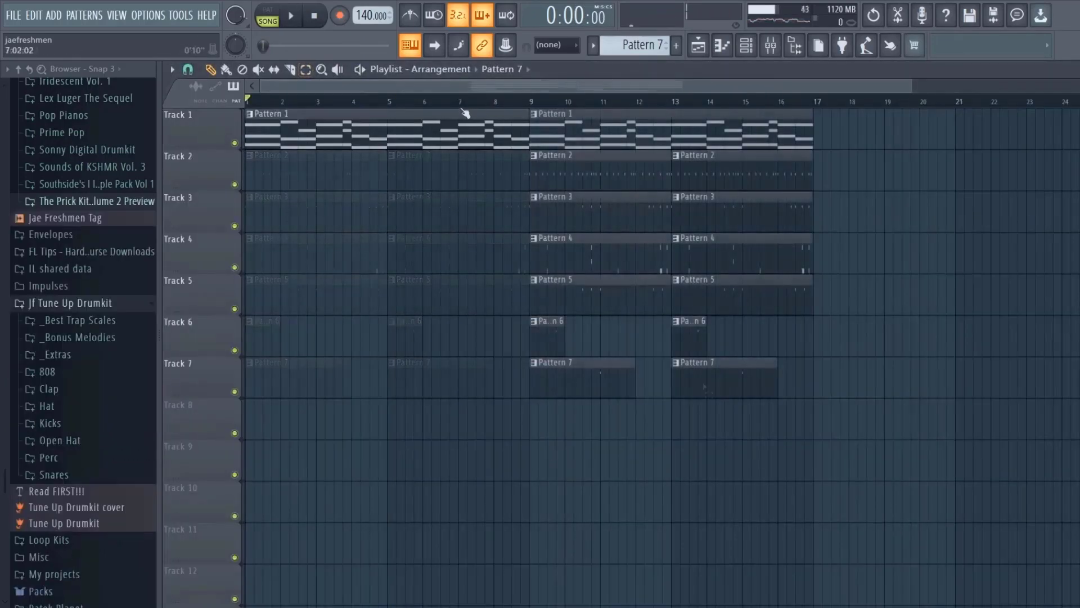
Move the playback position to bar 7 and preview samples in the Tune Up Drumkit's 808 folder, from 808 Turbo (C) to 808 Engine (E)
{"action": "left_click", "coordinate": [464, 104]}
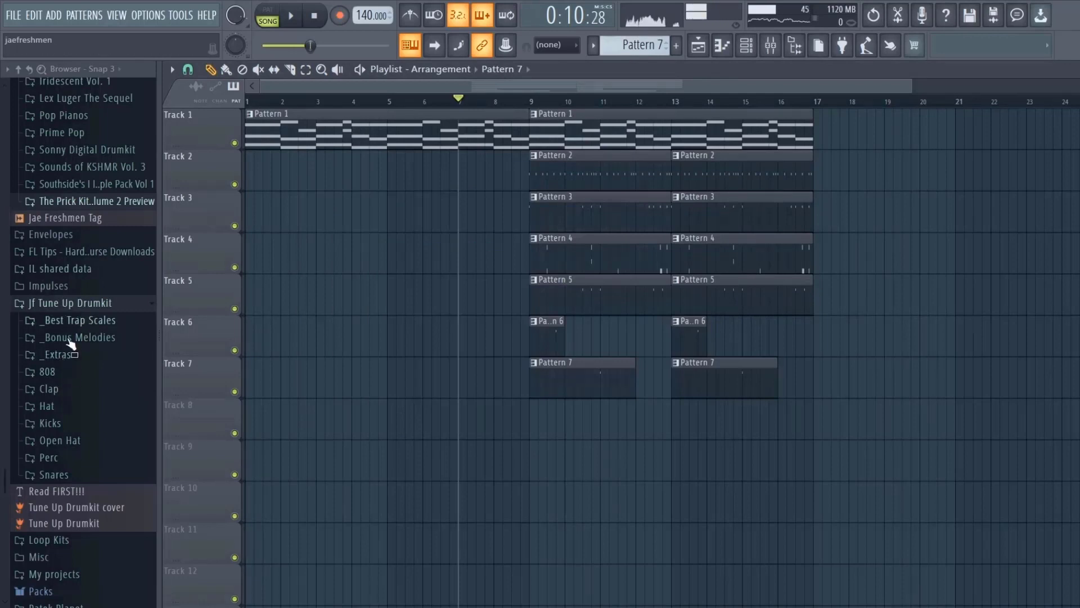
{"action": "left_click", "coordinate": [51, 372]}
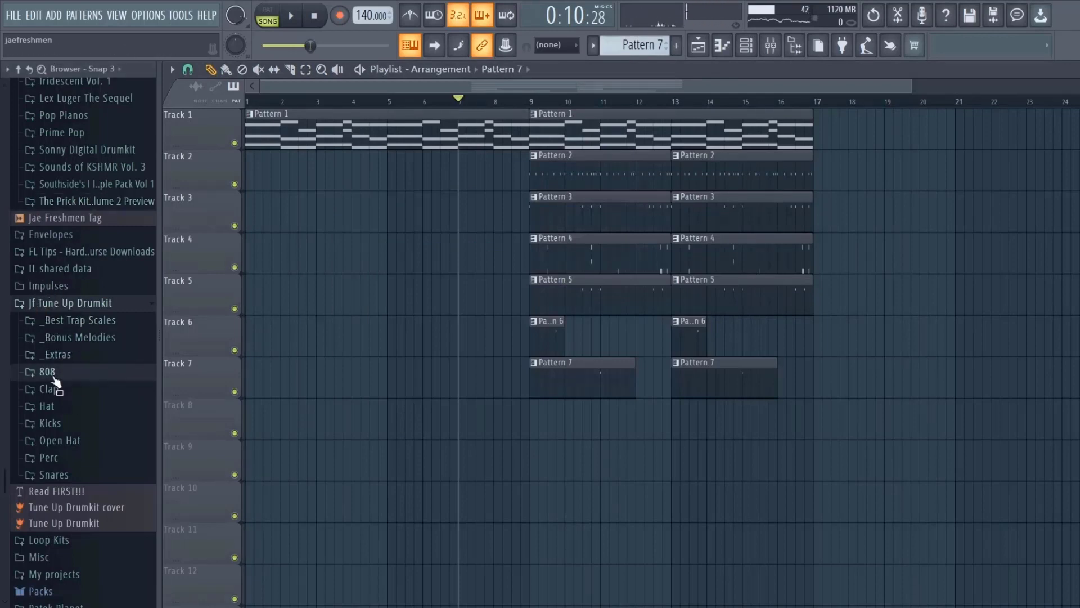
{"action": "left_click", "coordinate": [76, 500]}
{"action": "left_click", "coordinate": [74, 548]}
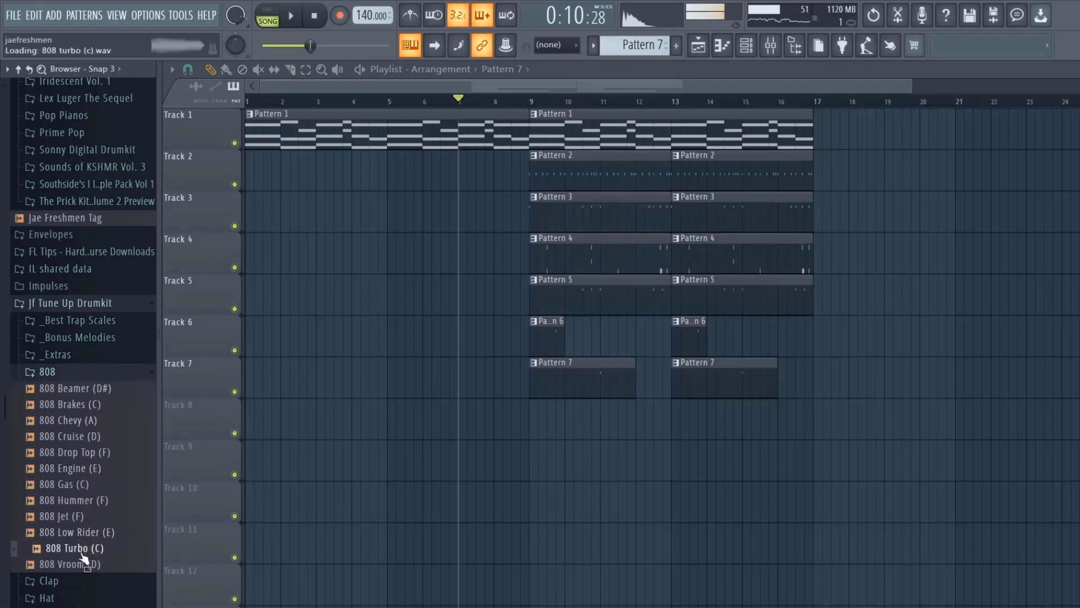
{"action": "left_click", "coordinate": [73, 564]}
{"action": "left_click", "coordinate": [76, 532]}
{"action": "left_click", "coordinate": [66, 501]}
{"action": "left_click", "coordinate": [54, 516]}
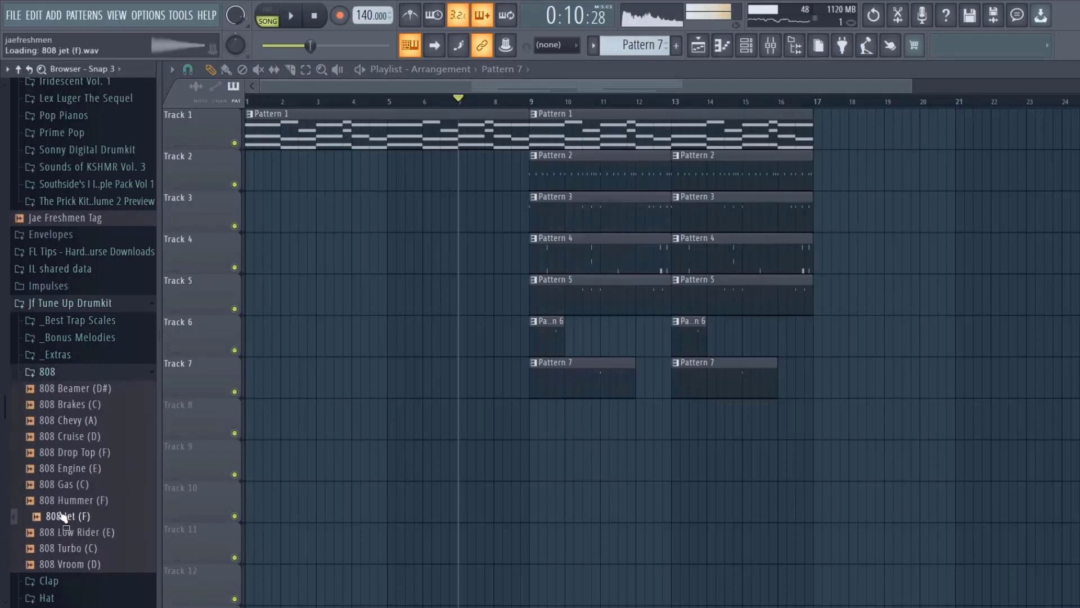
{"action": "left_click", "coordinate": [58, 500]}
{"action": "left_click", "coordinate": [52, 484]}
{"action": "left_click", "coordinate": [55, 469]}
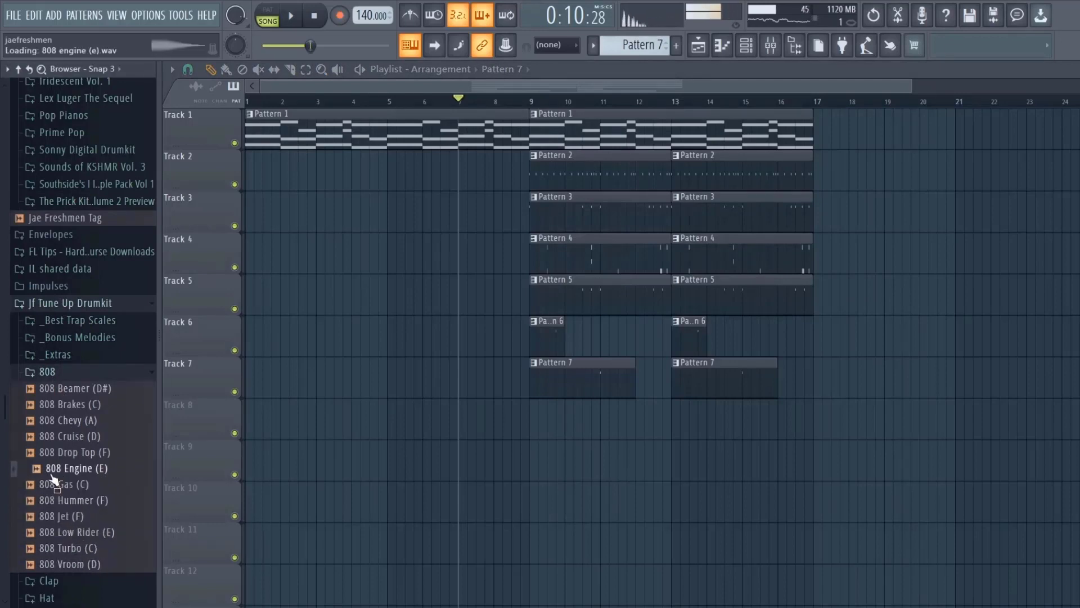
Add the 808 Engine (E) sample as a new channel below CACTUS VOX (6)
{"action": "left_click", "coordinate": [759, 49]}
{"action": "left_click_drag", "start_coordinate": [103, 477], "coordinate": [240, 457]}
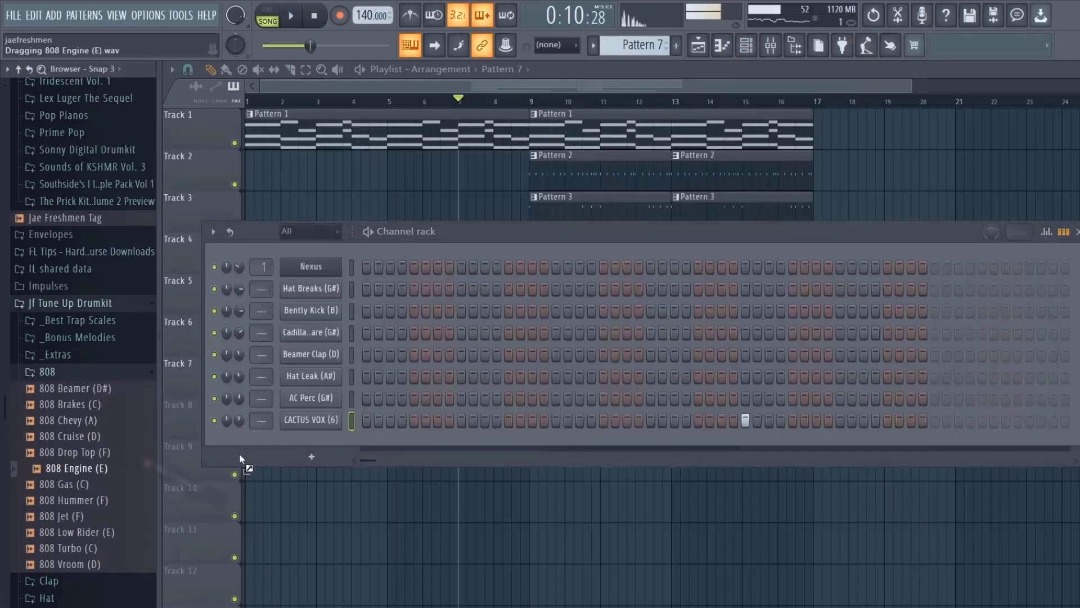
{"action": "left_click_drag", "start_coordinate": [313, 443], "coordinate": [312, 434]}
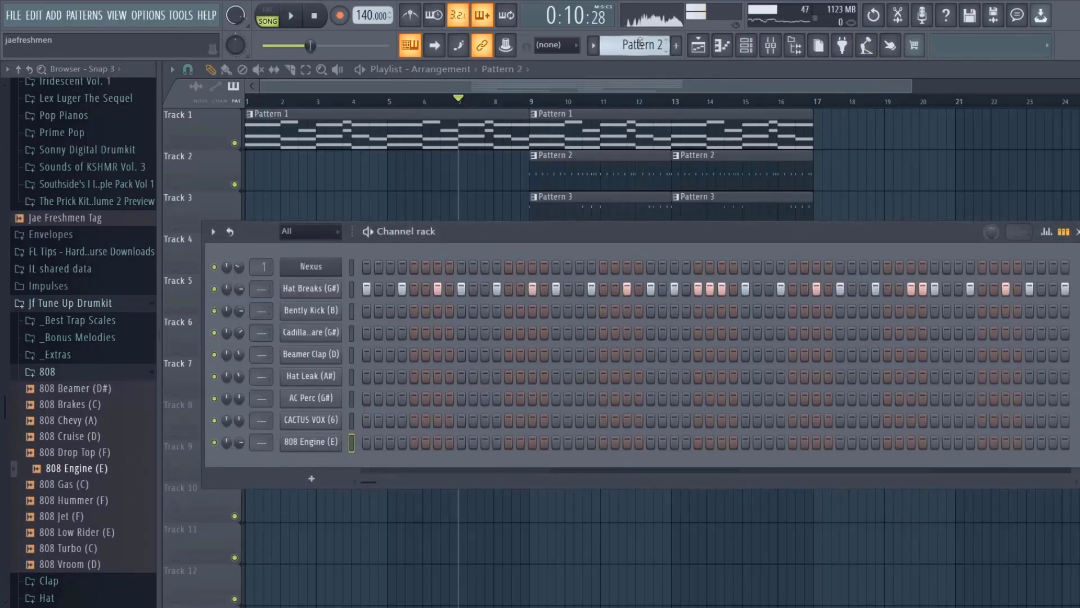
Copy the Nexus channel's chord notes from Pattern 1
{"action": "left_click", "coordinate": [354, 146]}
{"action": "right_click", "coordinate": [302, 275]}
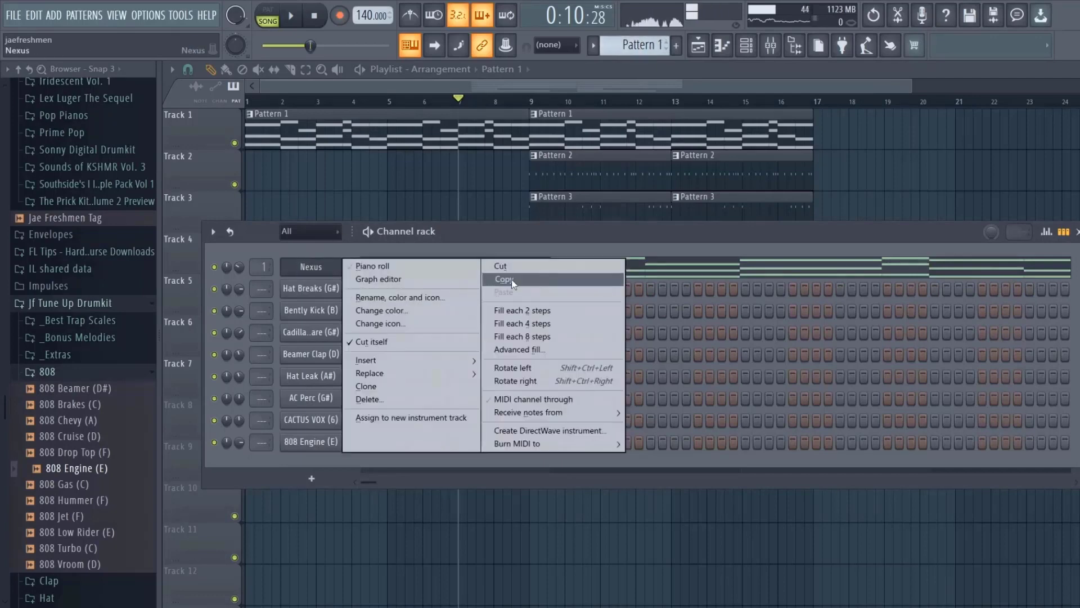
{"action": "left_click", "coordinate": [500, 281]}
In Pattern 8, insert a Sampler channel above Nexus and paste the copied chord notes into it
{"action": "scroll", "coordinate": [623, 46], "scroll_direction": "down", "scroll_amount": 5}
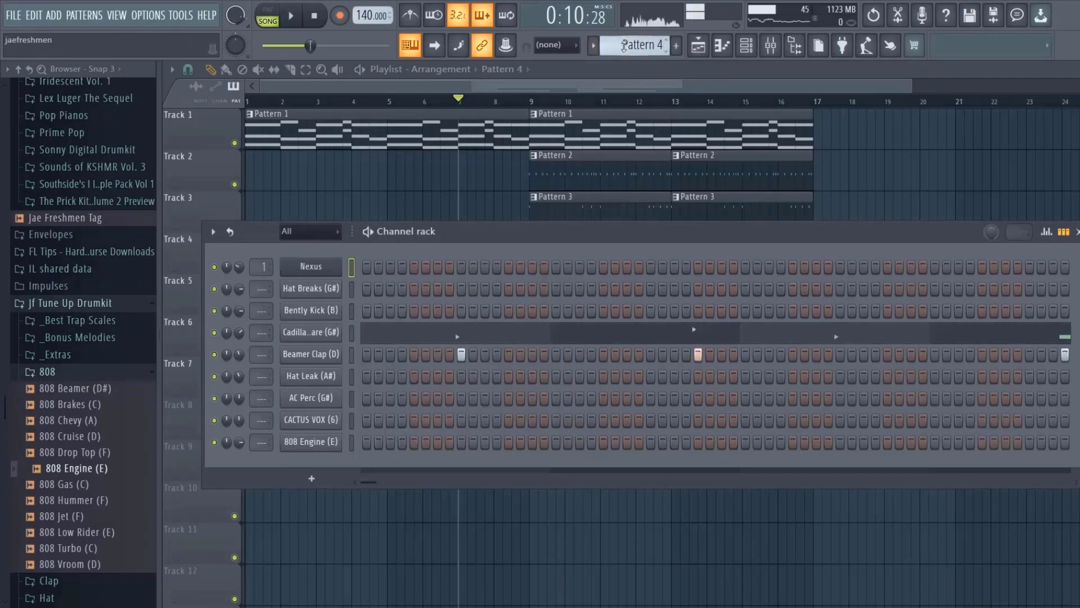
{"action": "right_click", "coordinate": [332, 266]}
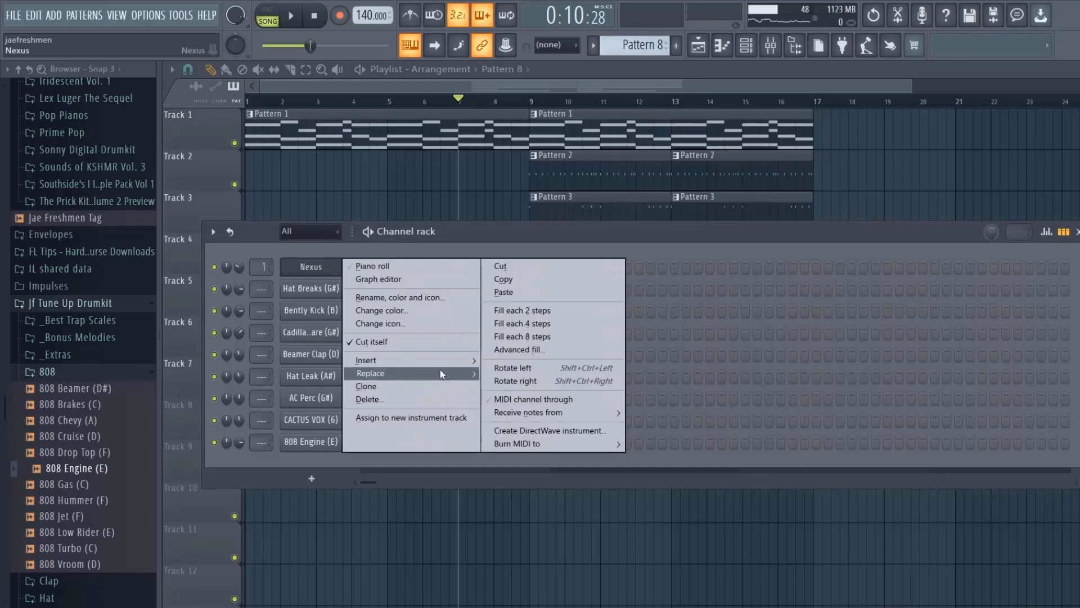
{"action": "mouse_move", "coordinate": [460, 366]}
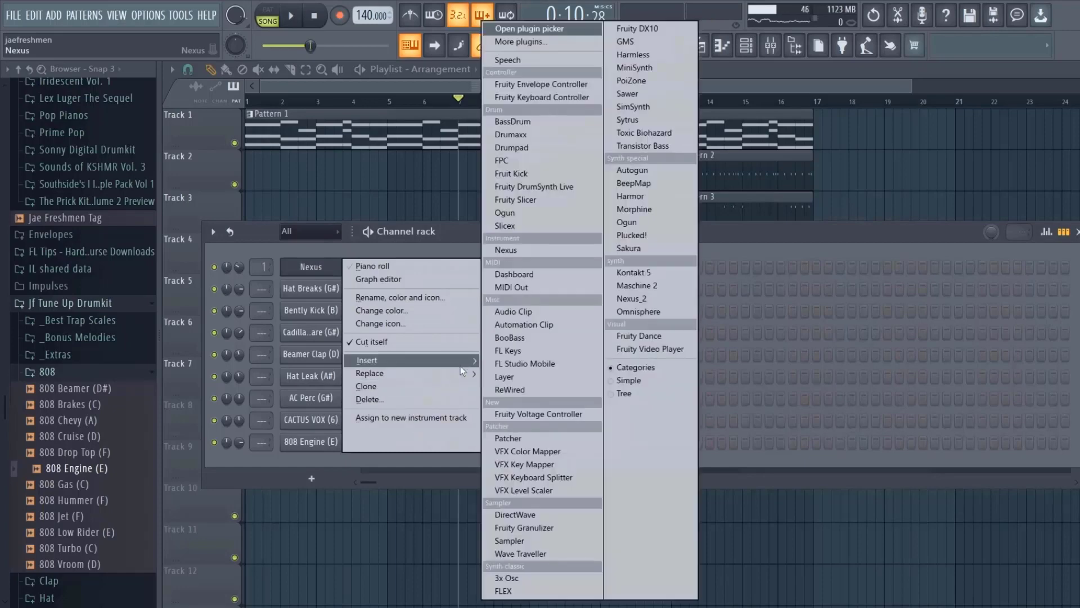
{"action": "left_click", "coordinate": [555, 542]}
{"action": "right_click", "coordinate": [314, 273]}
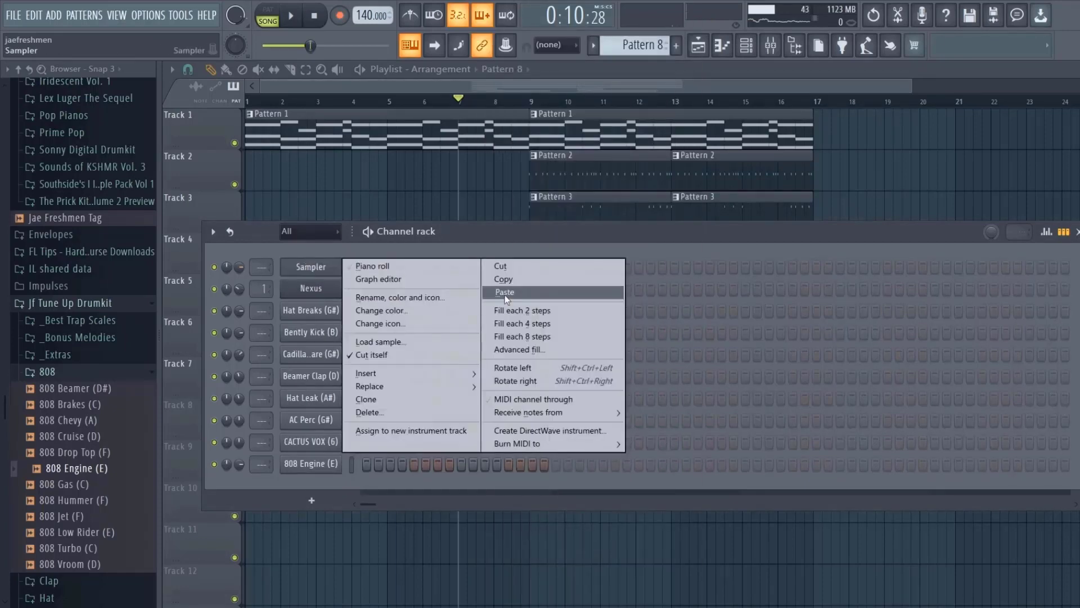
{"action": "left_click", "coordinate": [505, 293]}
In the 808 Engine (E) channel's piano roll, place short E4 notes along the chord progression through bars 1 to 3
{"action": "right_click", "coordinate": [316, 465]}
{"action": "key", "text": "space"}
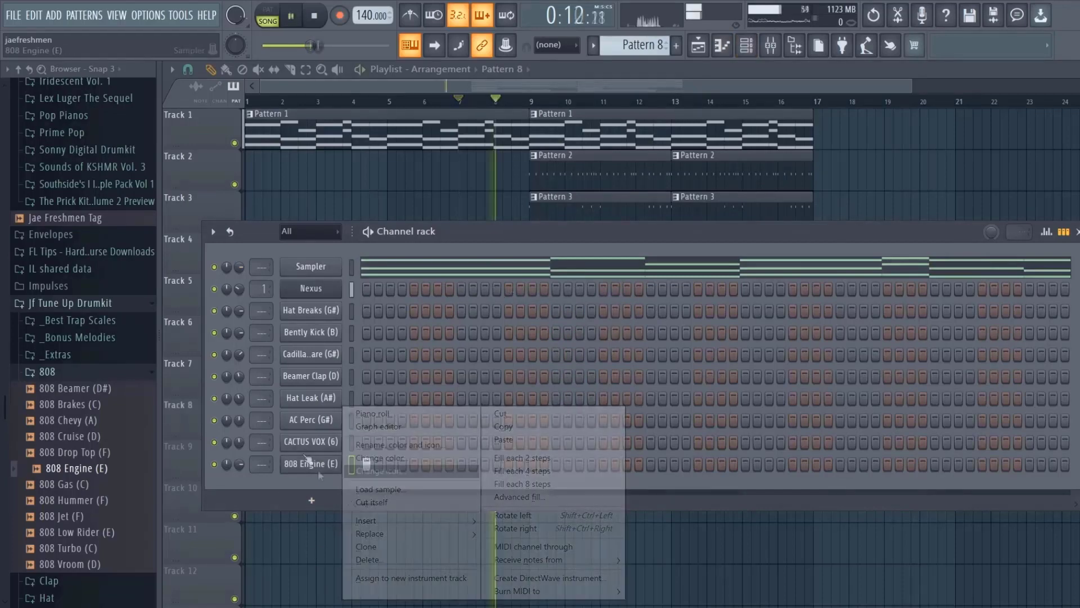
{"action": "right_click", "coordinate": [319, 471]}
{"action": "left_click", "coordinate": [386, 413]}
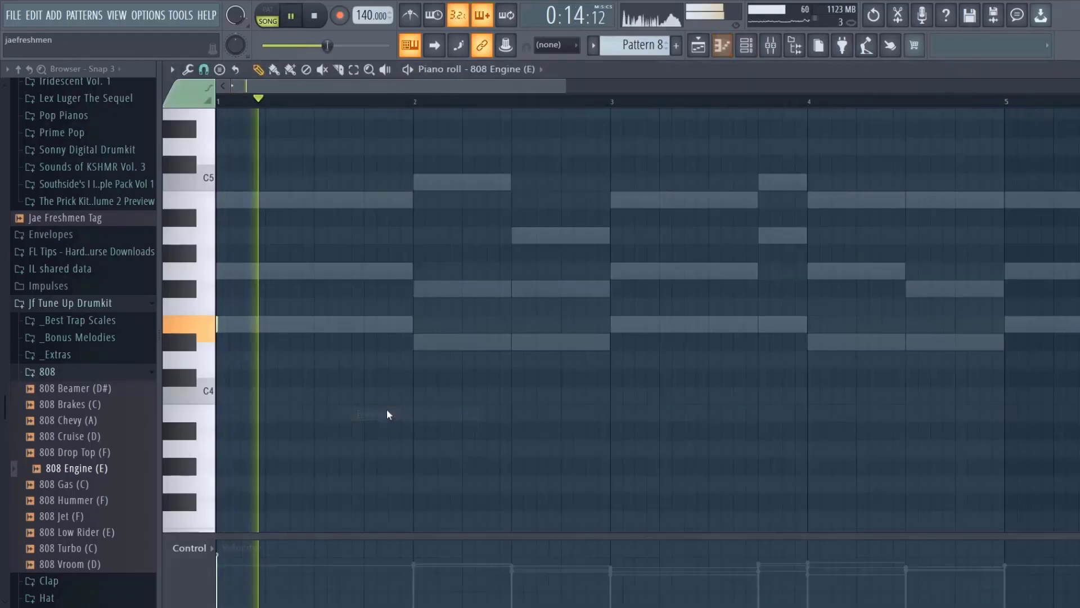
{"action": "left_click", "coordinate": [511, 324]}
{"action": "left_click", "coordinate": [561, 324]}
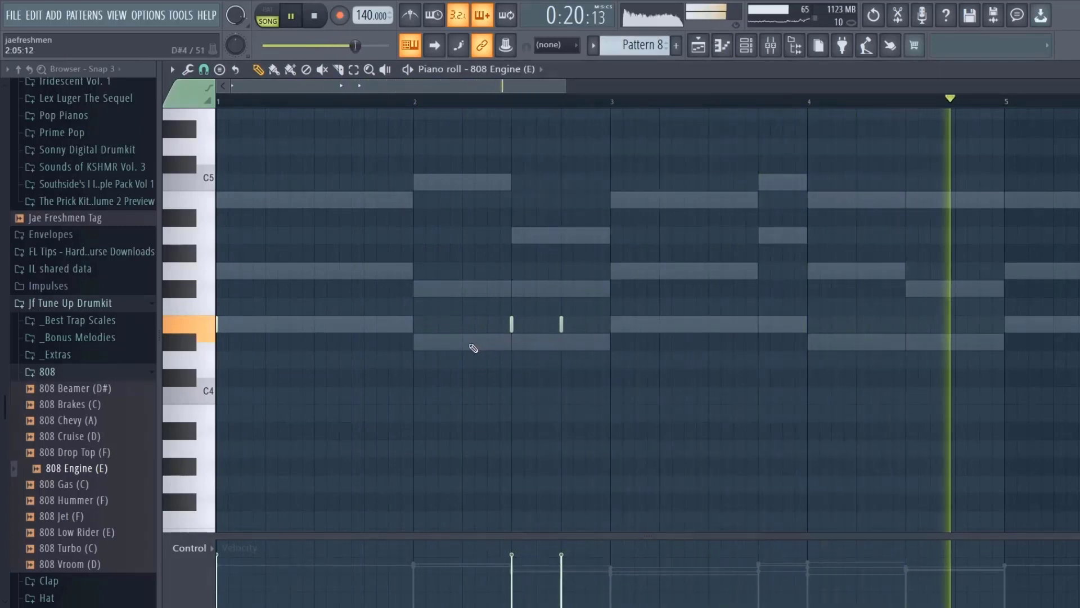
{"action": "key", "text": "space"}
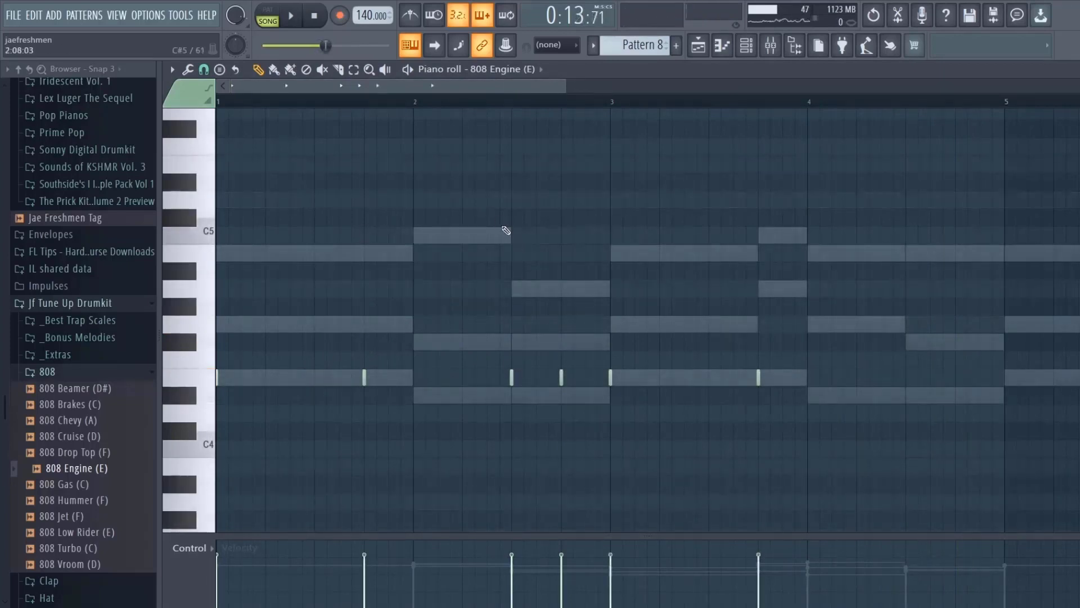
Add a slide note at the middle of bar 2, set it to D#5 and audition it
{"action": "double_click", "coordinate": [509, 233]}
{"action": "left_click", "coordinate": [658, 397]}
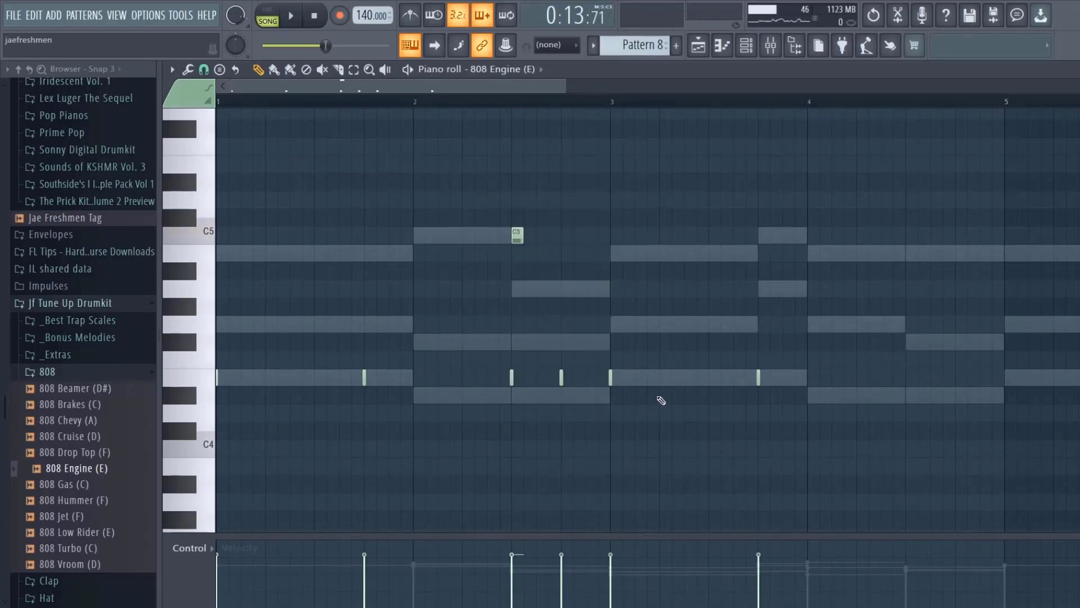
{"action": "left_click_drag", "start_coordinate": [515, 238], "coordinate": [514, 182]}
{"action": "key", "text": "space"}
{"action": "key", "text": "space"}
Add two more slide notes near the end of bar 2, at G5 and D#5, and audition the slide
{"action": "scroll", "coordinate": [515, 185], "scroll_direction": "up", "scroll_amount": 2}
{"action": "left_click_drag", "start_coordinate": [539, 360], "coordinate": [564, 220]}
{"action": "key", "text": "space"}
{"action": "left_click", "coordinate": [590, 288]}
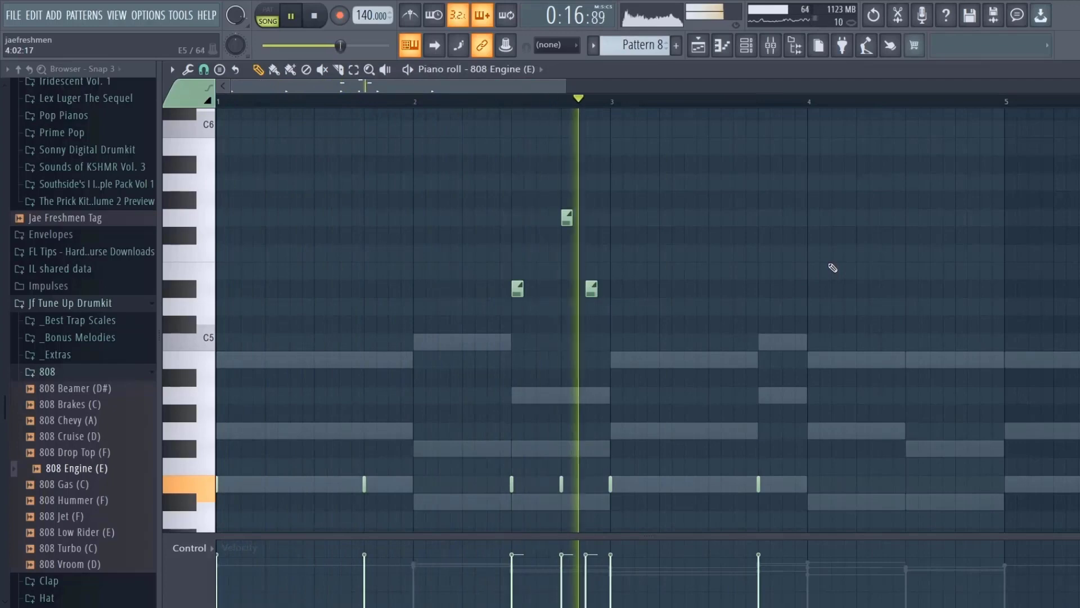
{"action": "key", "text": "space"}
Place four evenly spaced short E4 notes in the second half of bar 4
{"action": "left_click_drag", "start_coordinate": [519, 82], "coordinate": [632, 66]}
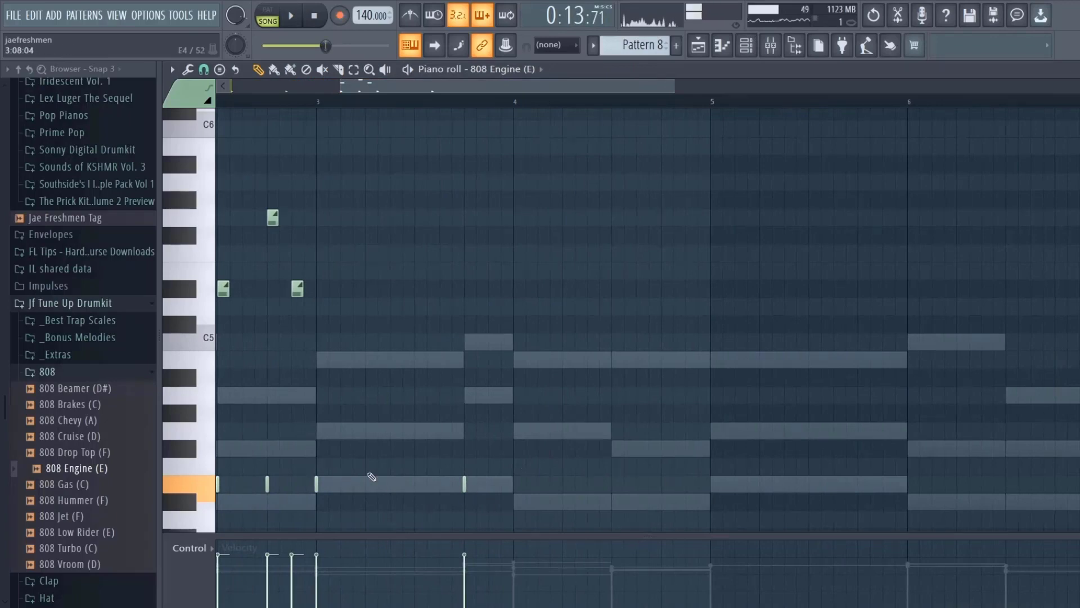
{"action": "left_click_drag", "start_coordinate": [458, 83], "coordinate": [488, 74]}
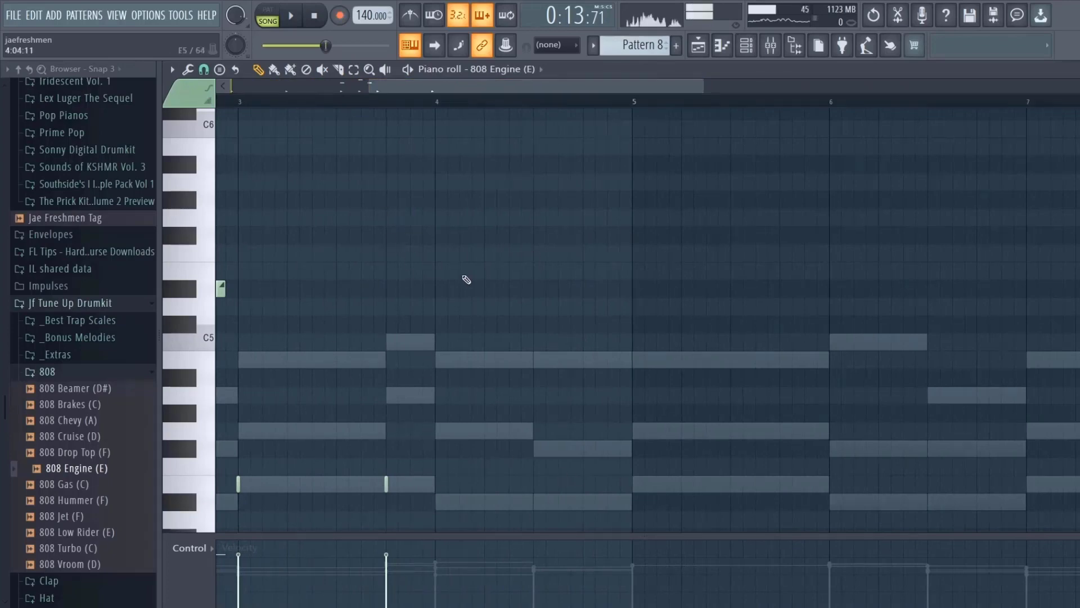
{"action": "left_click", "coordinate": [533, 484]}
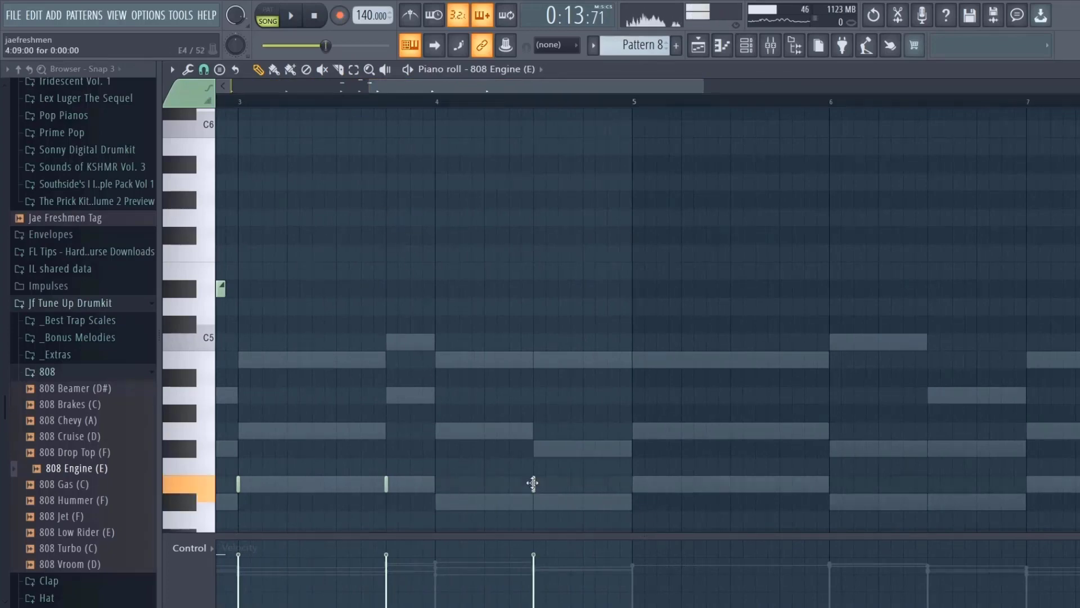
{"action": "left_click", "coordinate": [559, 484]}
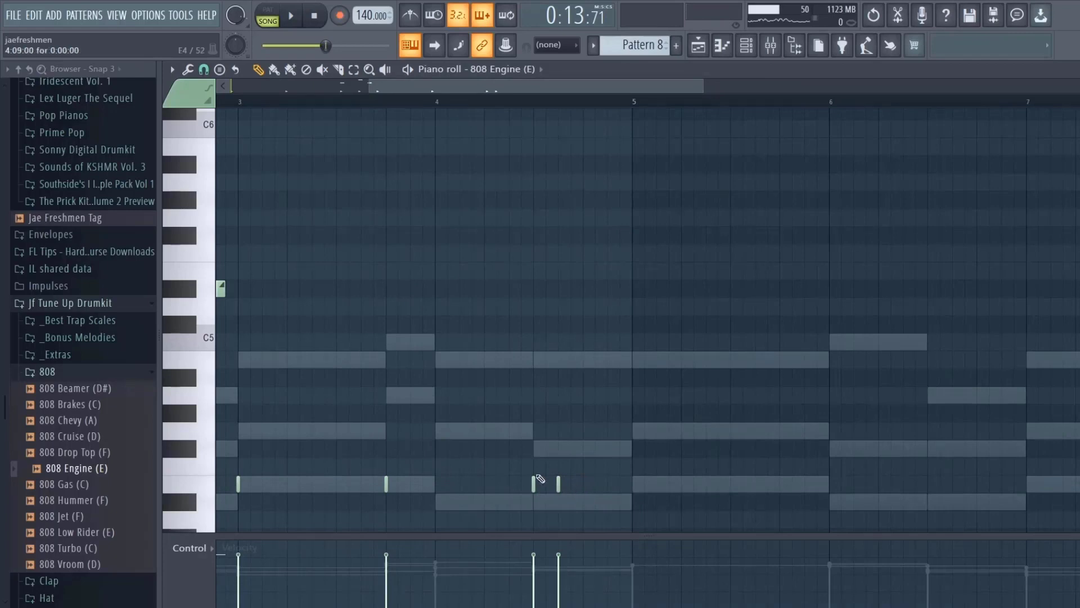
{"action": "left_click", "coordinate": [584, 484]}
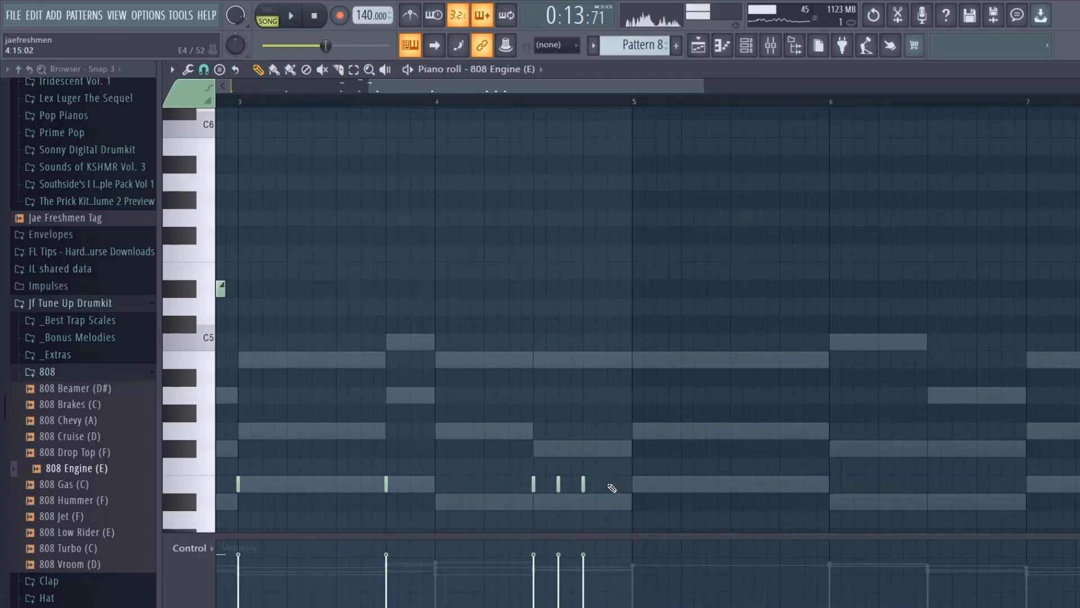
{"action": "left_click", "coordinate": [608, 484]}
Add a G5 slide note at the middle of bar 4, change the snap and shorten the note to 0:00:16
{"action": "scroll", "coordinate": [612, 488], "scroll_direction": "left", "scroll_amount": 3}
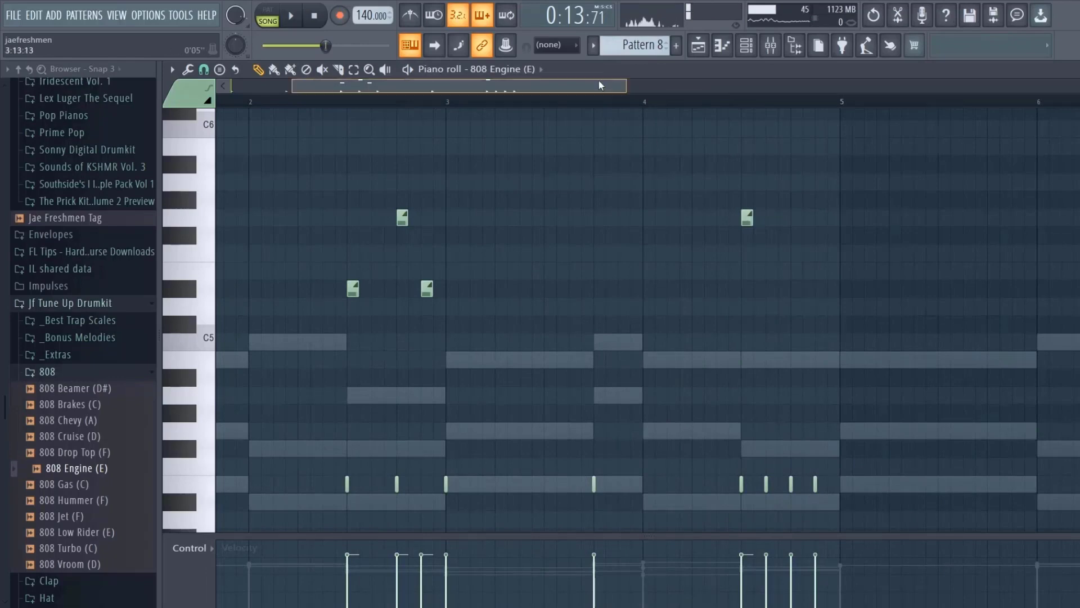
{"action": "scroll", "coordinate": [599, 80], "scroll_direction": "right", "scroll_amount": 3}
{"action": "left_click", "coordinate": [203, 69]}
{"action": "left_click", "coordinate": [225, 136]}
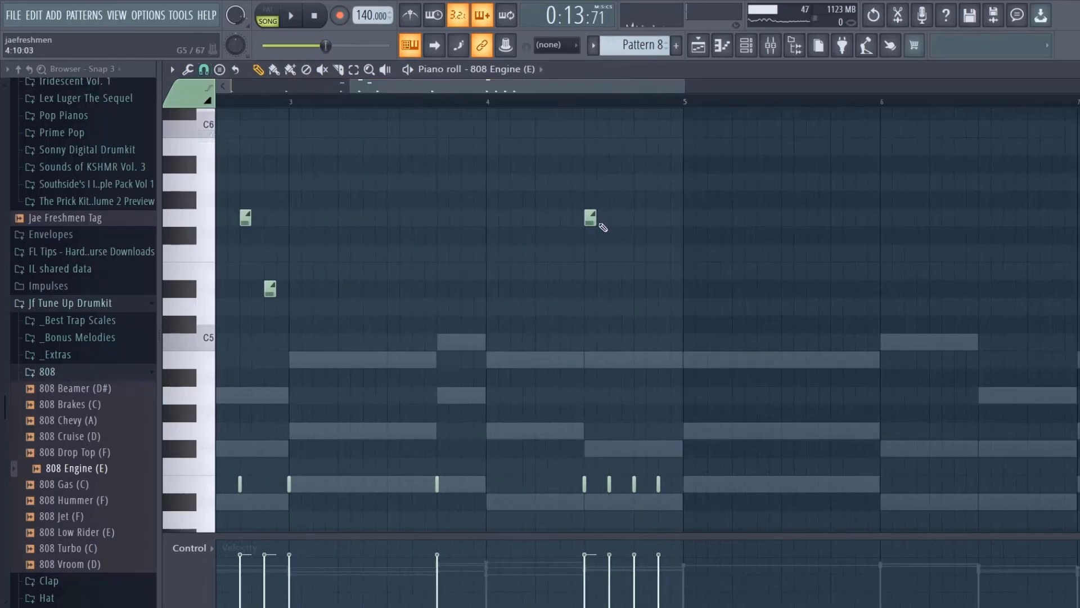
{"action": "left_click_drag", "start_coordinate": [594, 222], "coordinate": [592, 221]}
{"action": "scroll", "coordinate": [610, 117], "scroll_direction": "down", "scroll_amount": 2}
{"action": "scroll", "coordinate": [619, 147], "scroll_direction": "up", "scroll_amount": 3}
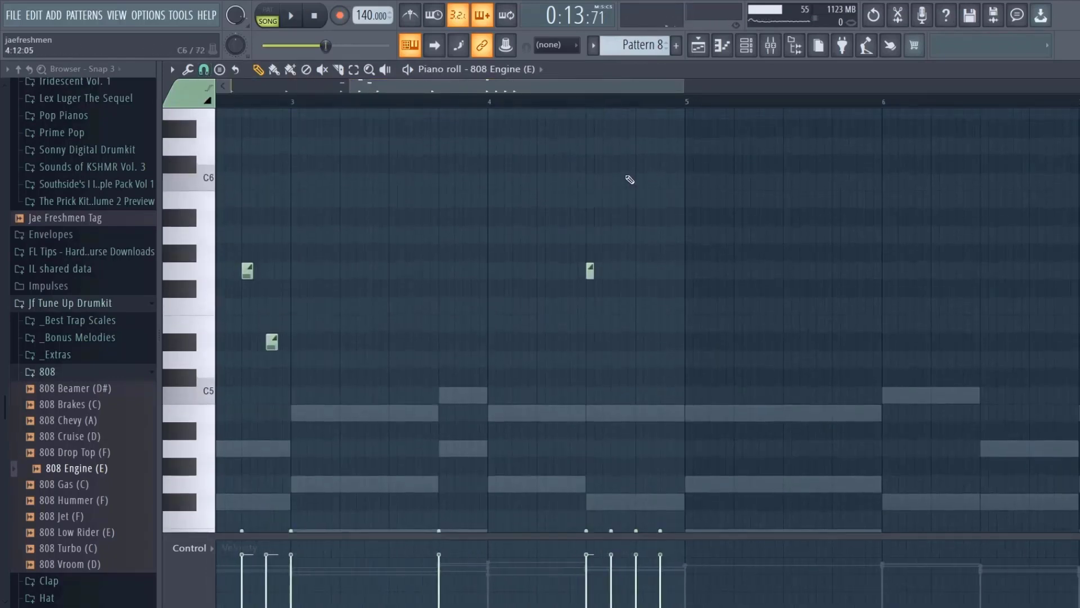
{"action": "scroll", "coordinate": [627, 181], "scroll_direction": "down", "scroll_amount": 1}
{"action": "key", "text": "space"}
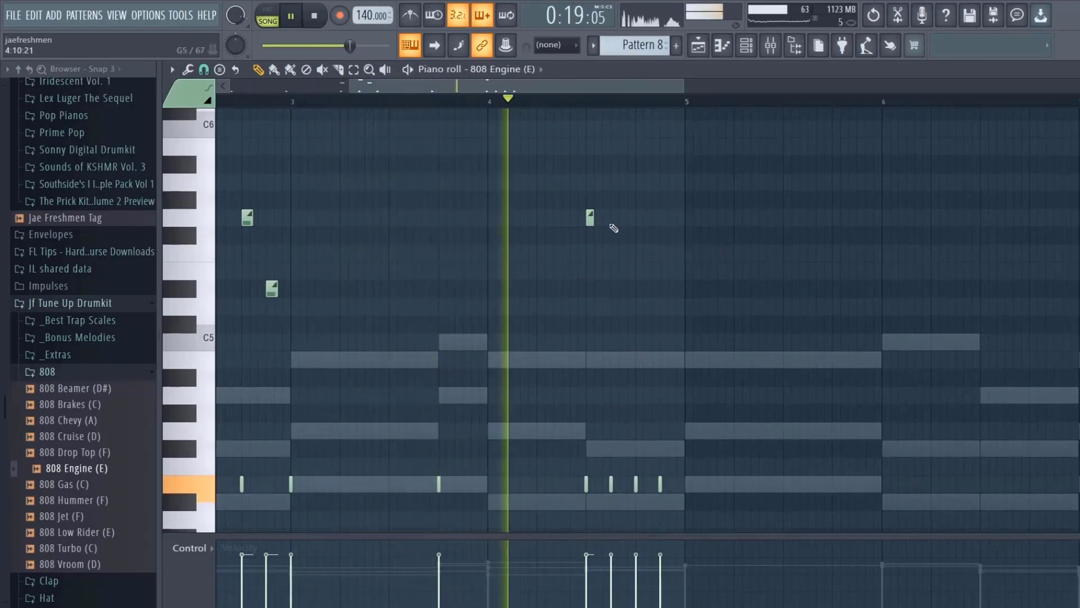
{"action": "key", "text": "space"}
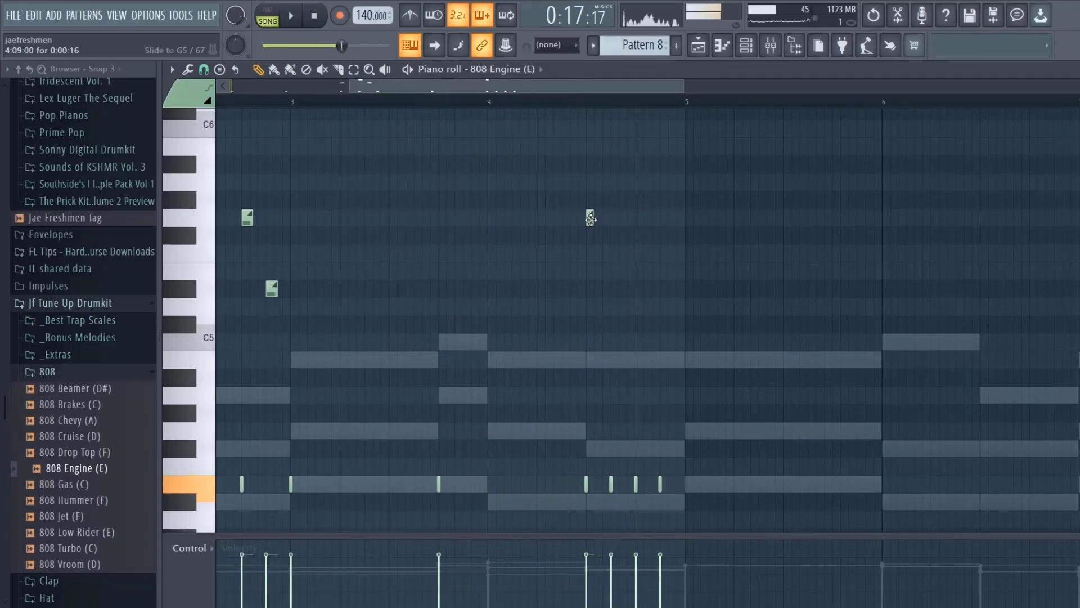
Try lengthening the bar 4 slide note to 0:01:20 while auditioning it
{"action": "left_click_drag", "start_coordinate": [630, 234], "coordinate": [607, 225]}
{"action": "key", "text": "space"}
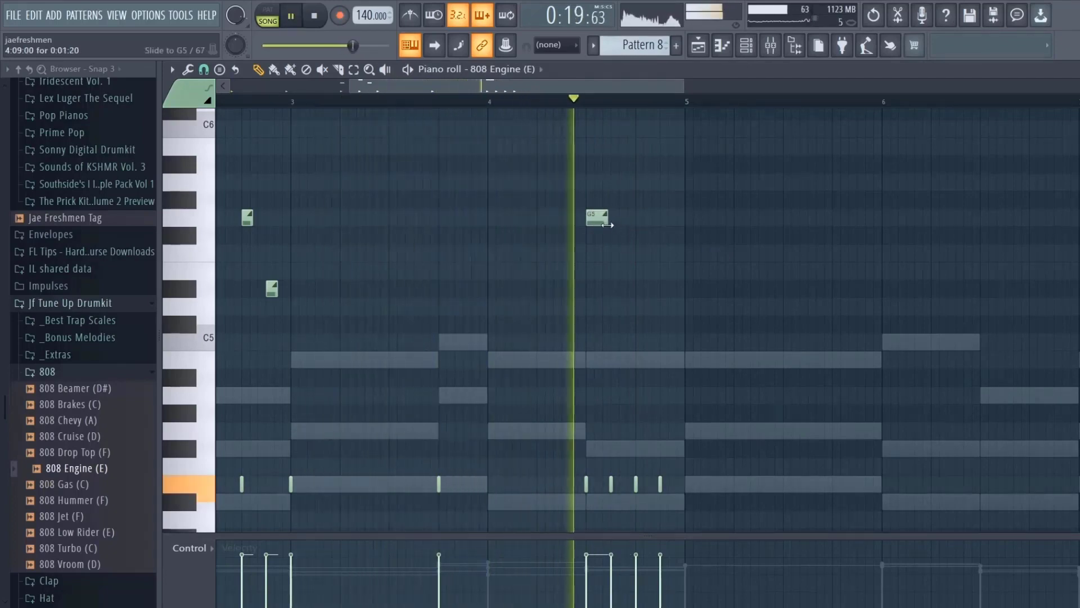
{"action": "left_click_drag", "start_coordinate": [608, 224], "coordinate": [582, 225]}
{"action": "key", "text": "space"}
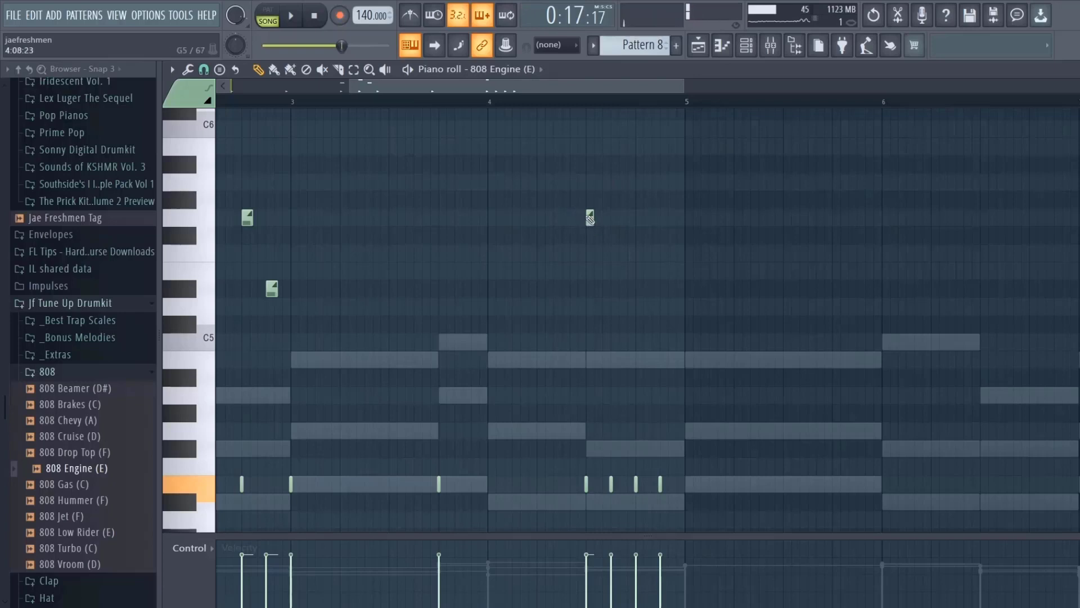
Arrange four short slide notes over the second half of bar 4 at F#6, C6, B5 and E6, and audition them
{"action": "left_click_drag", "start_coordinate": [588, 222], "coordinate": [616, 317]}
{"action": "scroll", "coordinate": [620, 145], "scroll_direction": "up", "scroll_amount": 3}
{"action": "scroll", "coordinate": [620, 144], "scroll_direction": "down", "scroll_amount": 3}
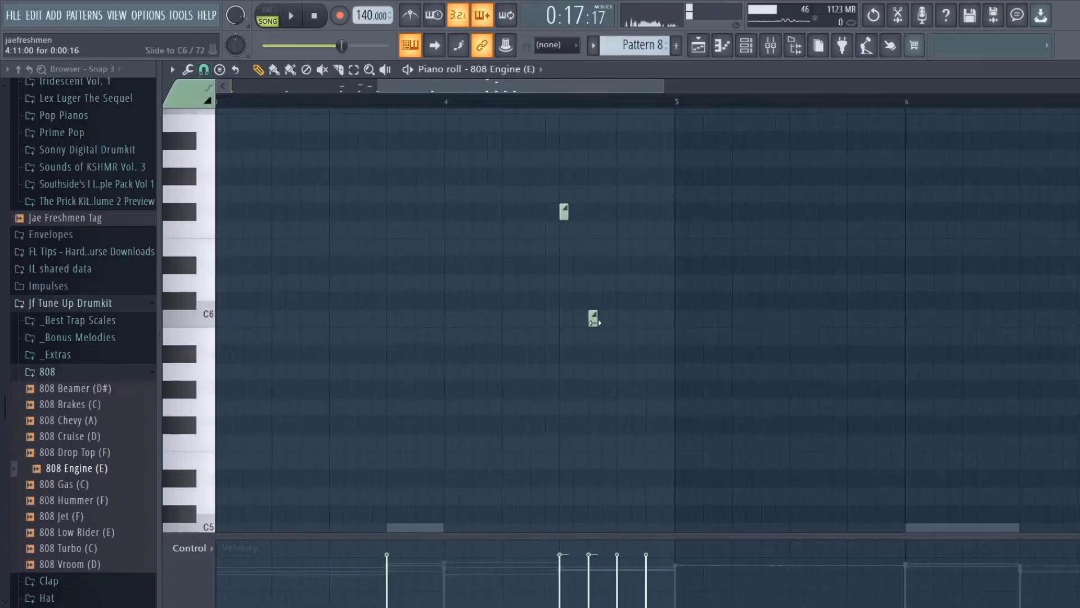
{"action": "scroll", "coordinate": [636, 197], "scroll_direction": "down", "scroll_amount": 3}
{"action": "scroll", "coordinate": [651, 243], "scroll_direction": "up", "scroll_amount": 2}
{"action": "left_click_drag", "start_coordinate": [651, 244], "coordinate": [651, 194]}
{"action": "key", "text": "space"}
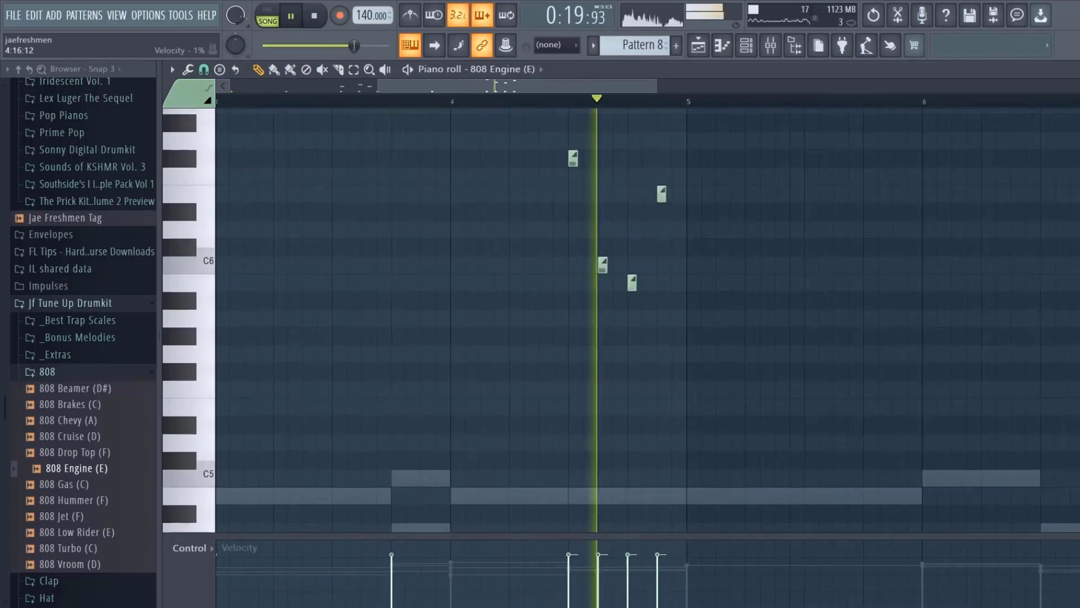
{"action": "key", "text": "space"}
Duplicate the 808 notes and slides of bars 1 to 4 into bars 5 to 8 and play them back
{"action": "scroll", "coordinate": [563, 315], "scroll_direction": "down", "scroll_amount": 5}
{"action": "left_click", "coordinate": [458, 354]}
{"action": "left_click_drag", "start_coordinate": [727, 87], "coordinate": [1018, 87]}
{"action": "left_click_drag", "start_coordinate": [591, 87], "coordinate": [422, 82]}
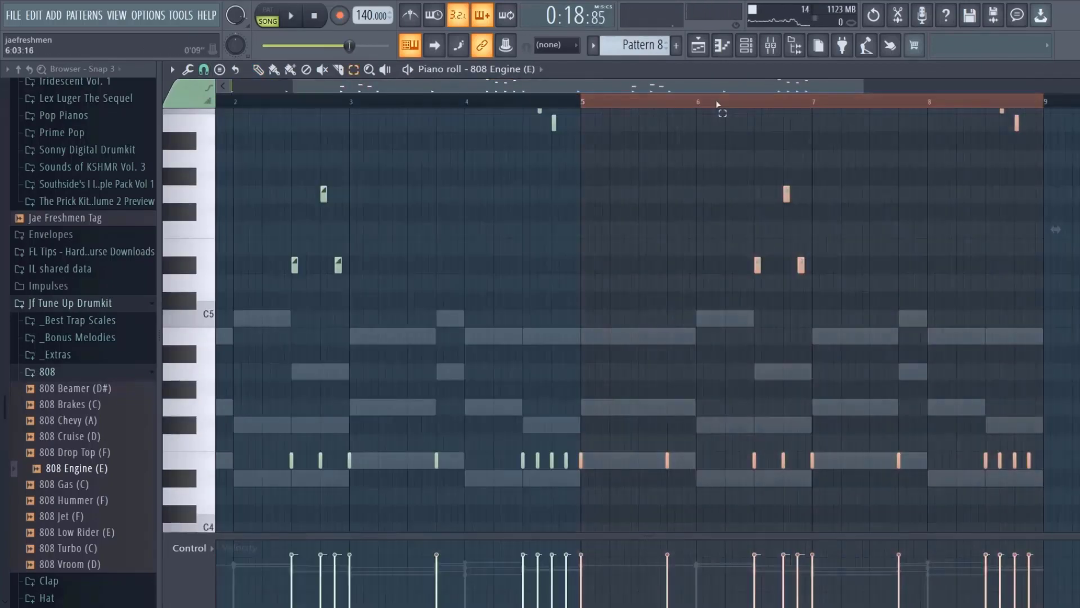
{"action": "key", "text": "space"}
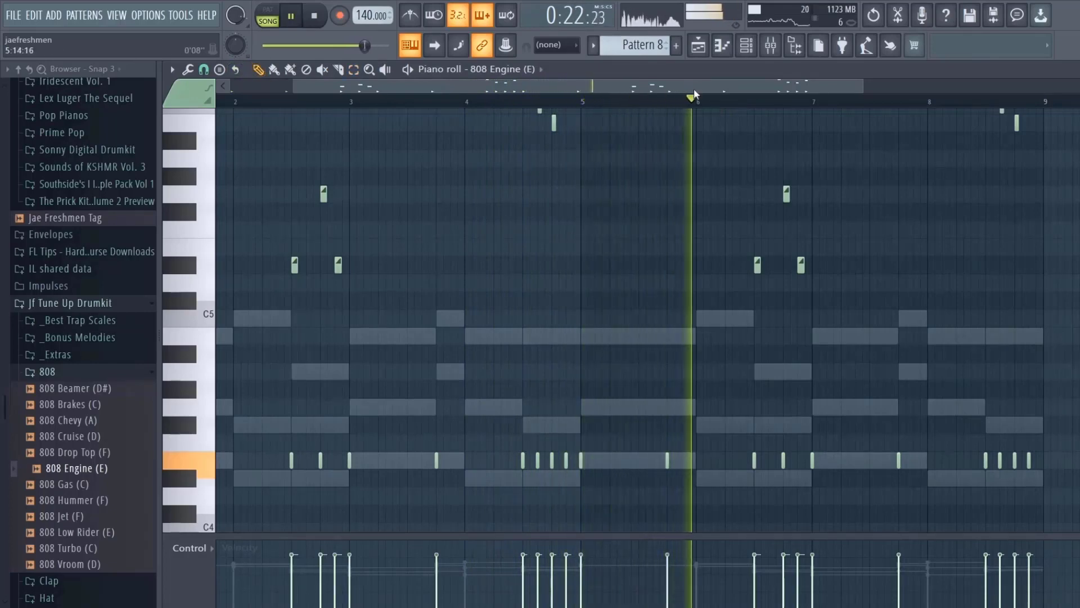
{"action": "left_click_drag", "start_coordinate": [693, 89], "coordinate": [844, 86]}
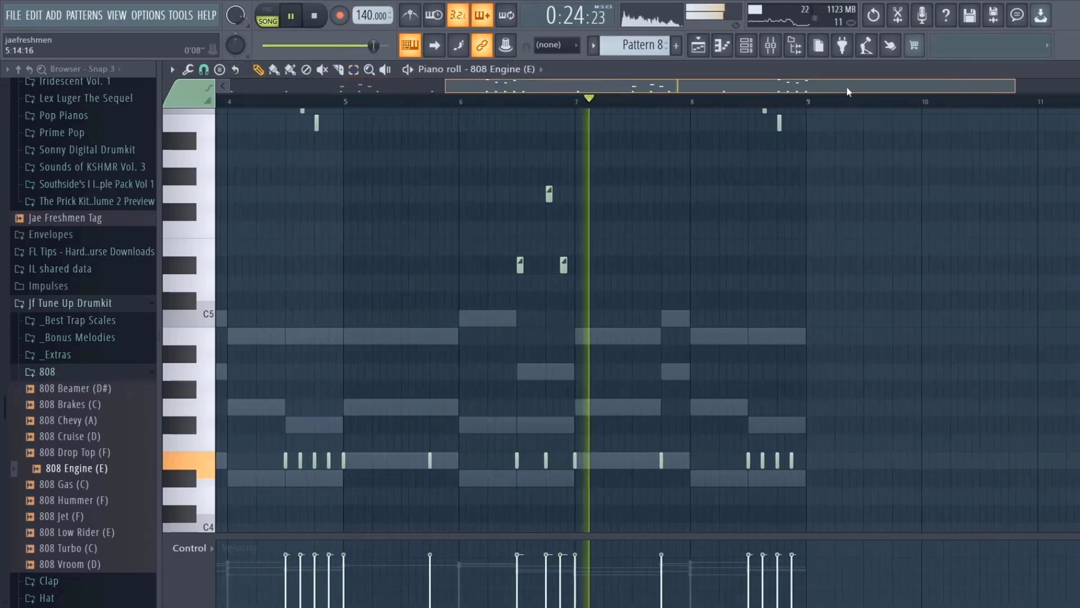
{"action": "key", "text": "space"}
Raise the slide note at the middle of bar 6 to C7 and audition it
{"action": "scroll", "coordinate": [524, 104], "scroll_direction": "up", "scroll_amount": 3}
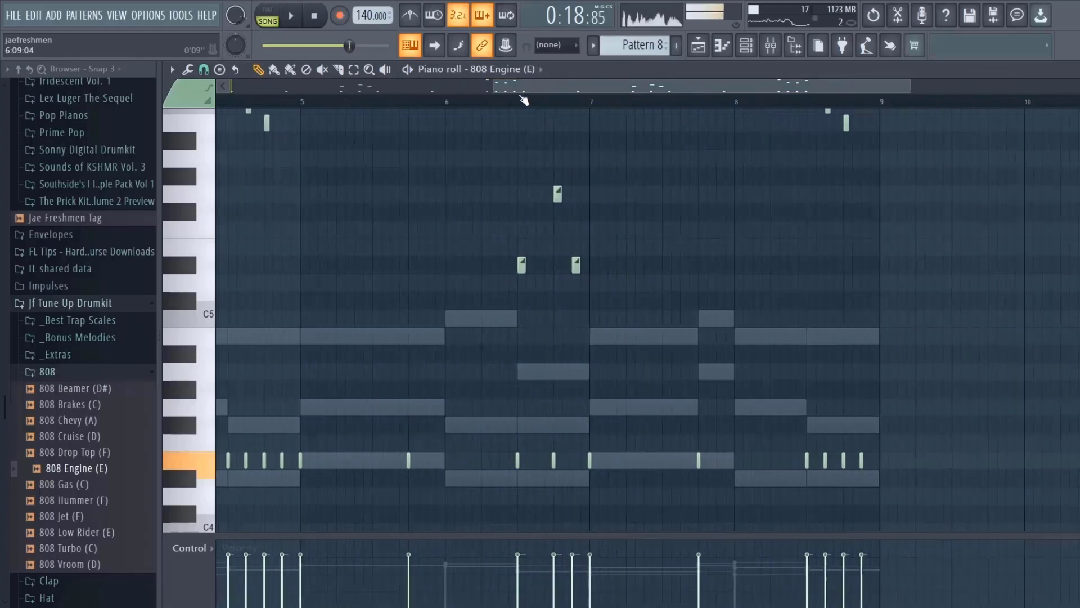
{"action": "scroll", "coordinate": [1003, 265], "scroll_direction": "up", "scroll_amount": 5}
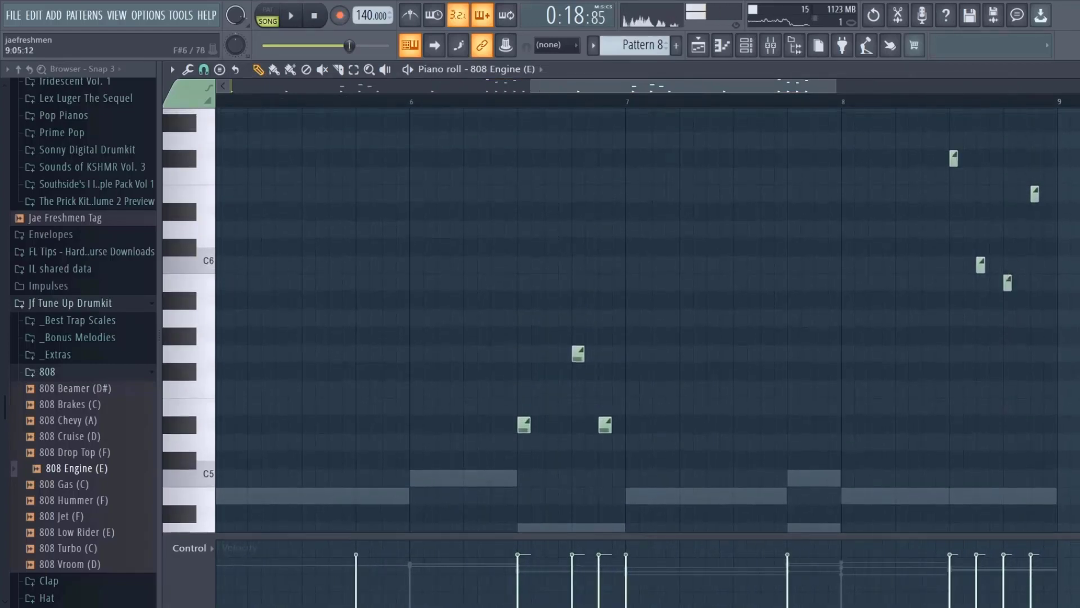
{"action": "scroll", "coordinate": [636, 309], "scroll_direction": "down", "scroll_amount": 1}
{"action": "scroll", "coordinate": [1075, 372], "scroll_direction": "down", "scroll_amount": 3}
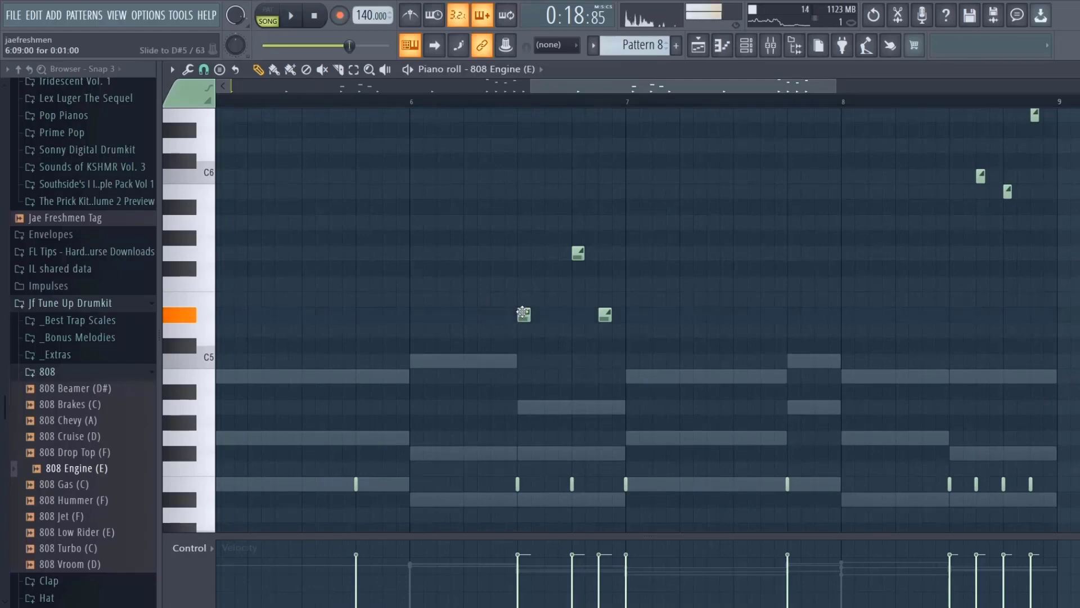
{"action": "left_click_drag", "start_coordinate": [523, 313], "coordinate": [510, 129]}
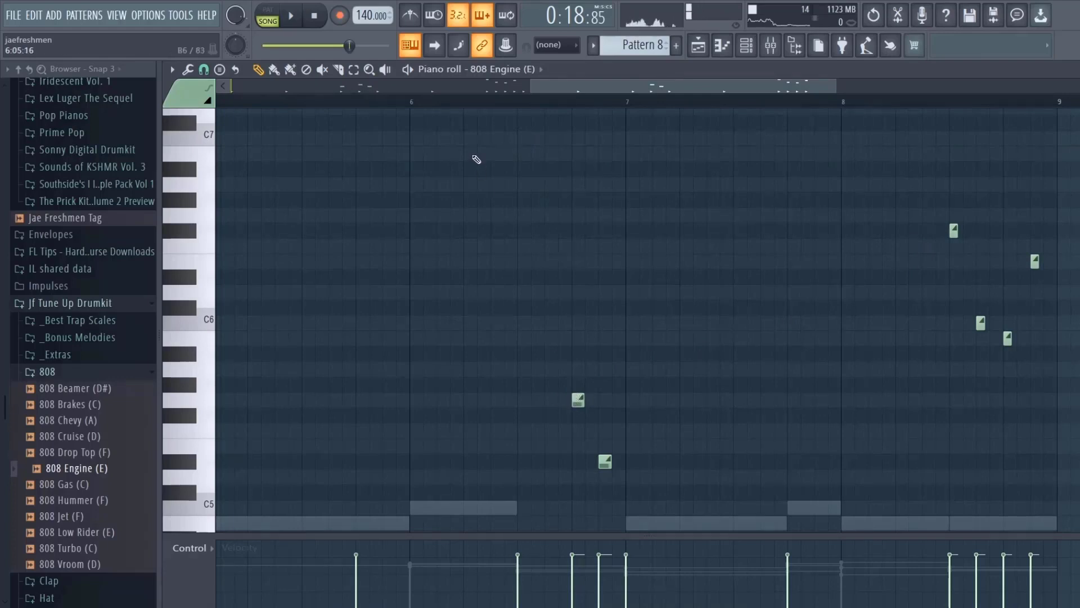
{"action": "left_click_drag", "start_coordinate": [515, 173], "coordinate": [513, 143]}
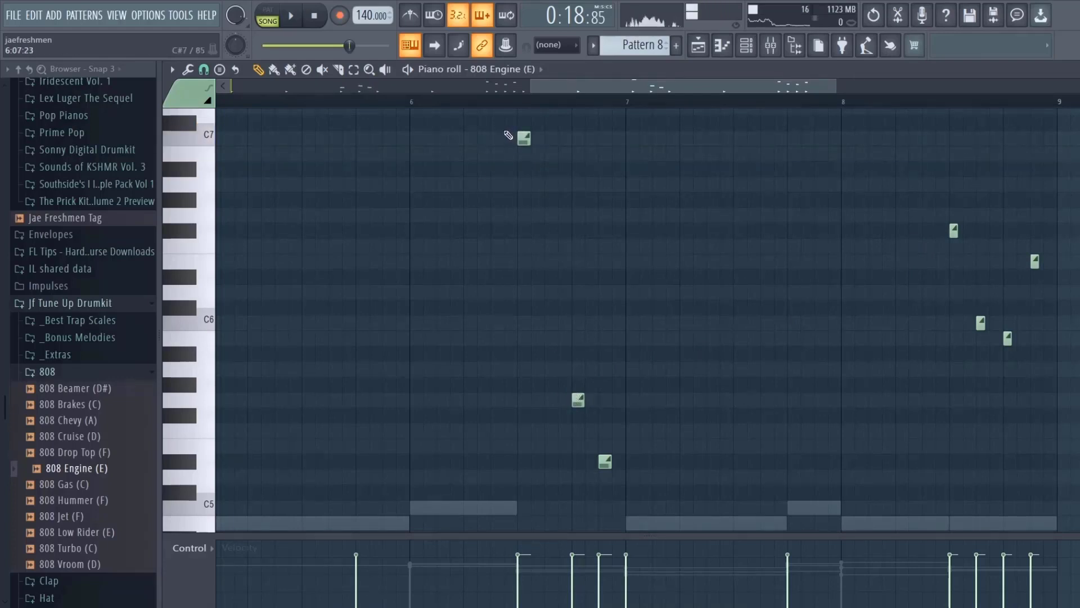
{"action": "scroll", "coordinate": [589, 446], "scroll_direction": "down", "scroll_amount": 4}
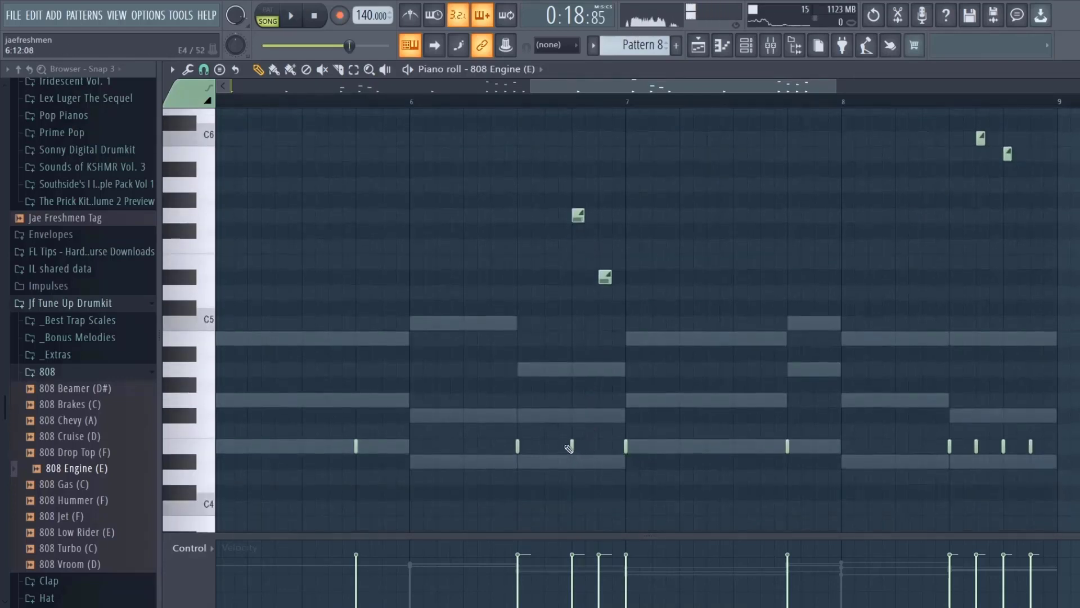
{"action": "scroll", "coordinate": [574, 319], "scroll_direction": "up", "scroll_amount": 5}
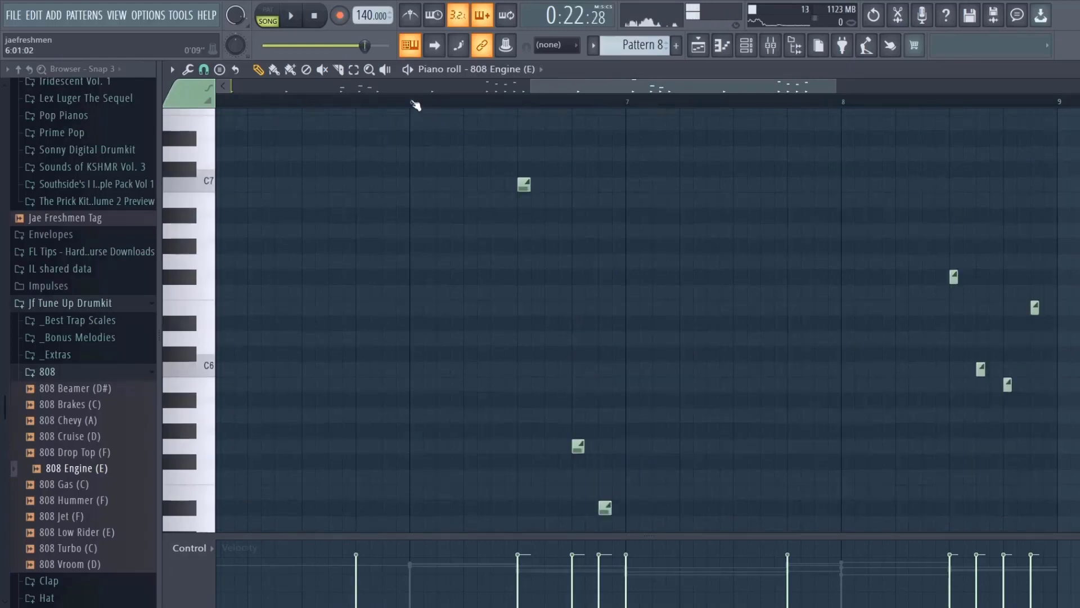
{"action": "key", "text": "space"}
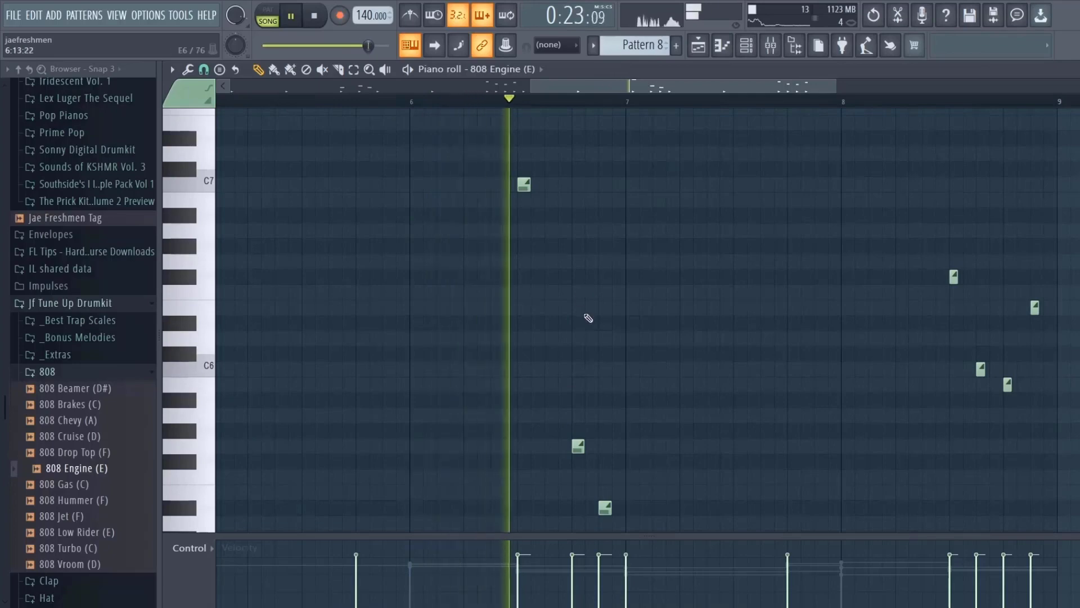
{"action": "key", "text": "space"}
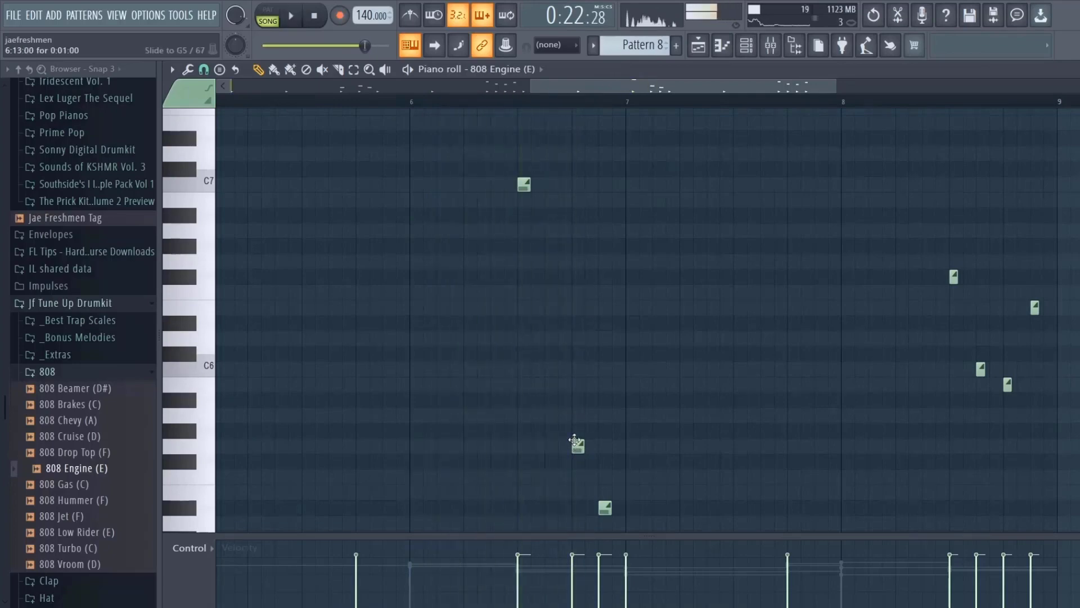
Set the remaining slide notes in the second half of bar 6 to A6, D#6 and E6, and audition the run
{"action": "left_click_drag", "start_coordinate": [578, 444], "coordinate": [549, 240]}
{"action": "left_click_drag", "start_coordinate": [590, 202], "coordinate": [577, 326]}
{"action": "key", "text": "space"}
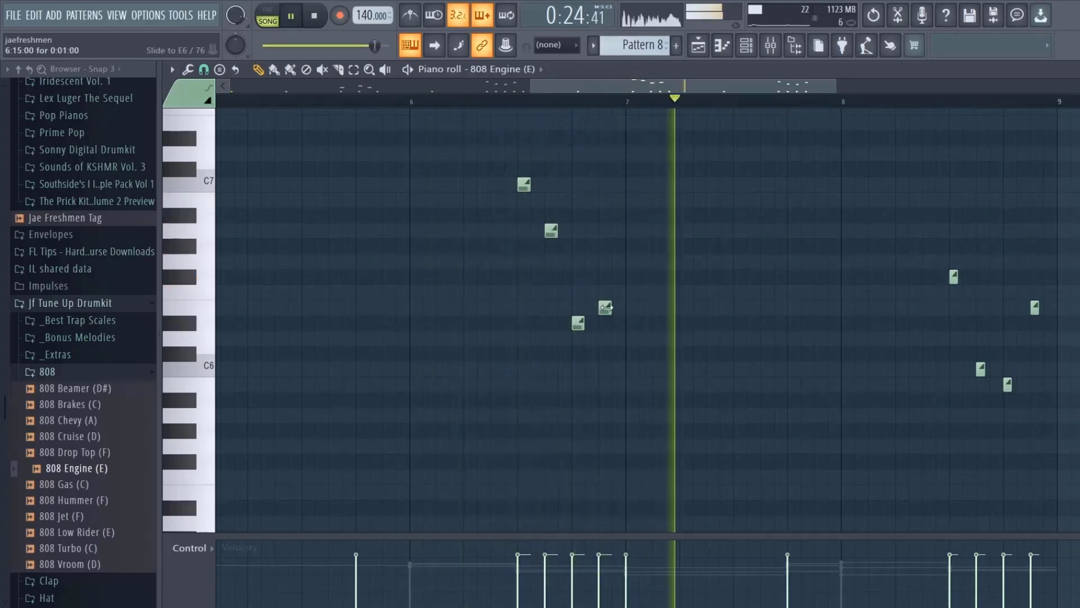
{"action": "scroll", "coordinate": [619, 366], "scroll_direction": "down", "scroll_amount": 4}
{"action": "scroll", "coordinate": [621, 360], "scroll_direction": "up", "scroll_amount": 3}
{"action": "key", "text": "space"}
{"action": "key", "text": "space"}
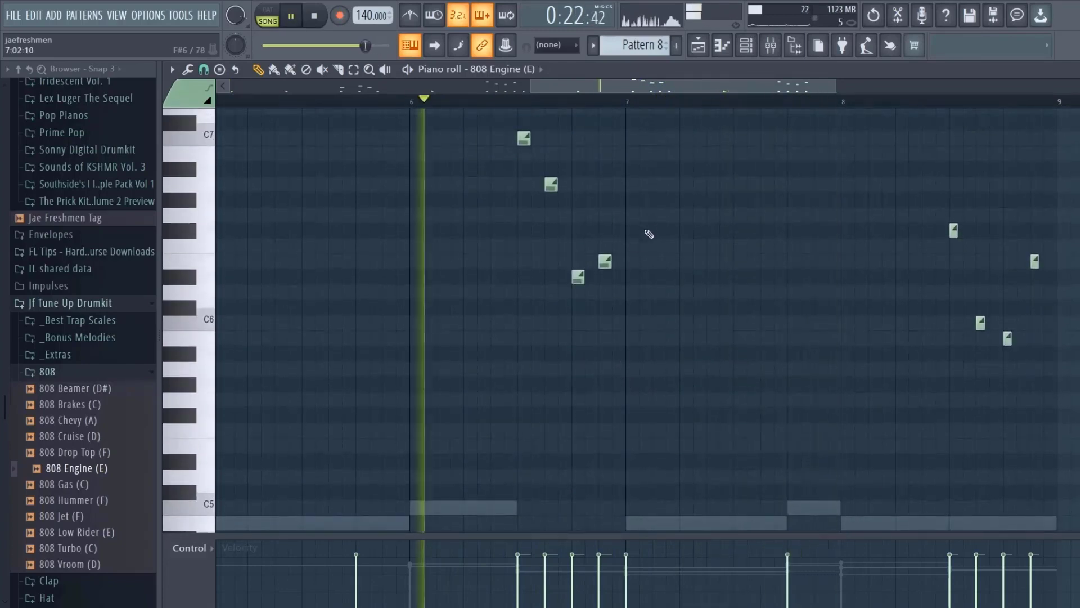
{"action": "key", "text": "space"}
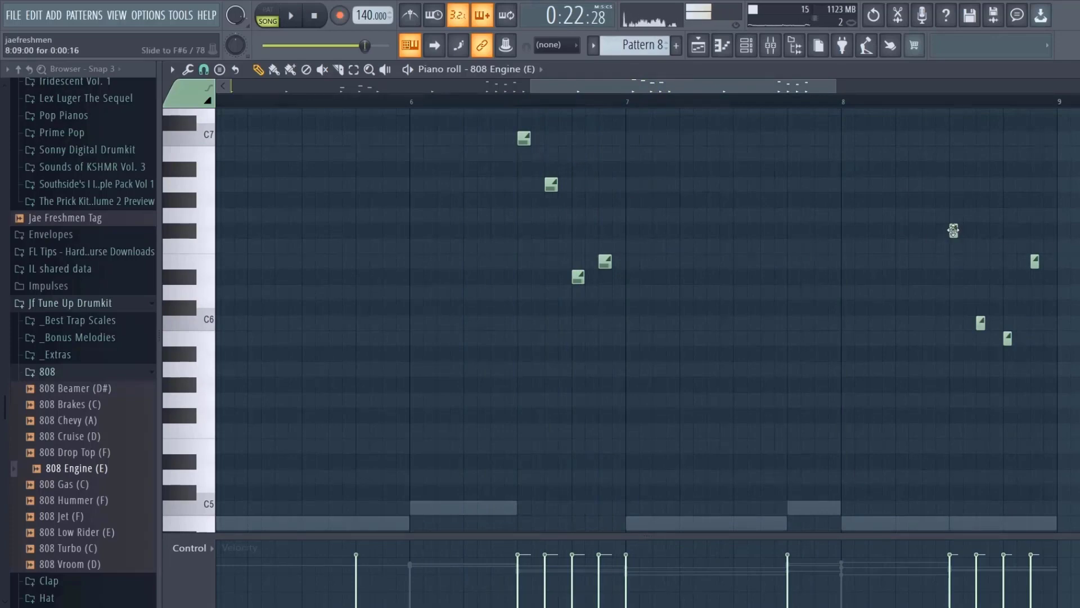
Set snapping to 1/6 step, shorten the four slide notes in the second half of bar 6, and play them back
{"action": "left_click_drag", "start_coordinate": [670, 314], "coordinate": [361, 116]}
{"action": "left_click", "coordinate": [204, 69]}
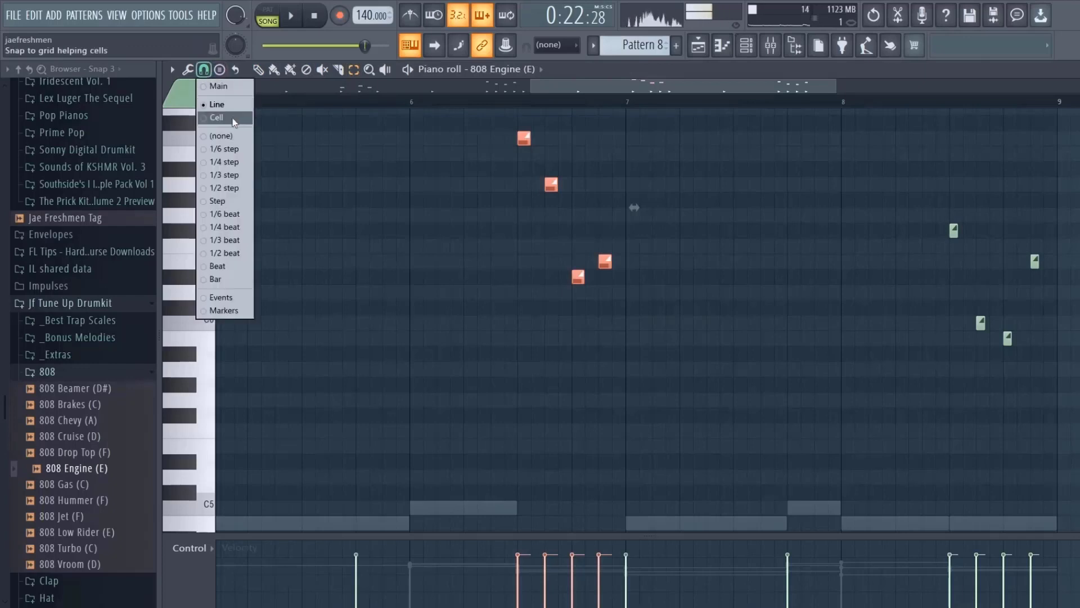
{"action": "left_click", "coordinate": [224, 149]}
{"action": "left_click", "coordinate": [258, 69]}
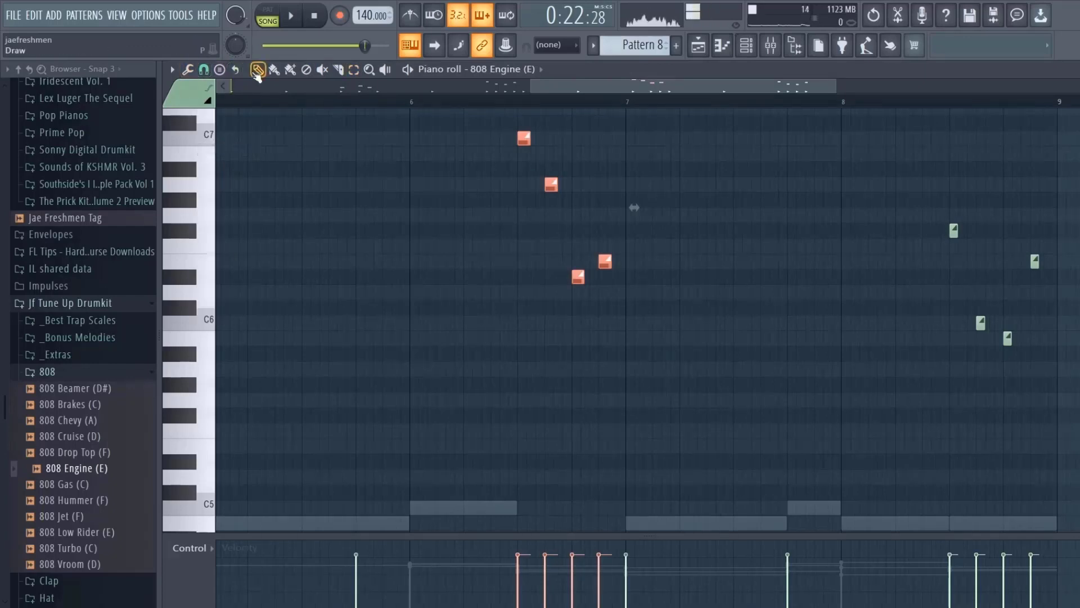
{"action": "left_click_drag", "start_coordinate": [530, 139], "coordinate": [522, 139]}
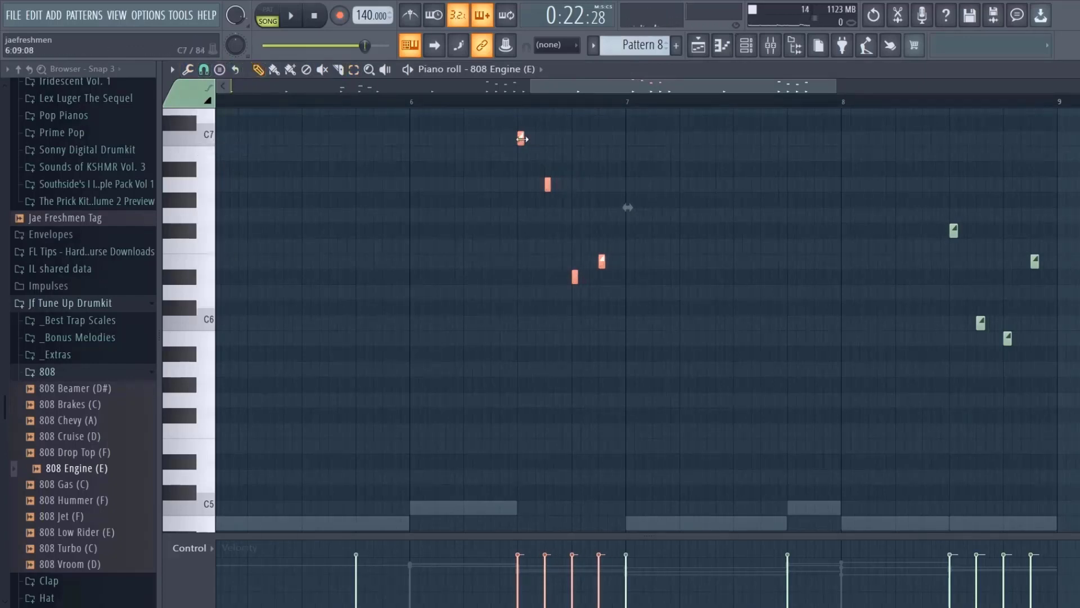
{"action": "key", "text": "space"}
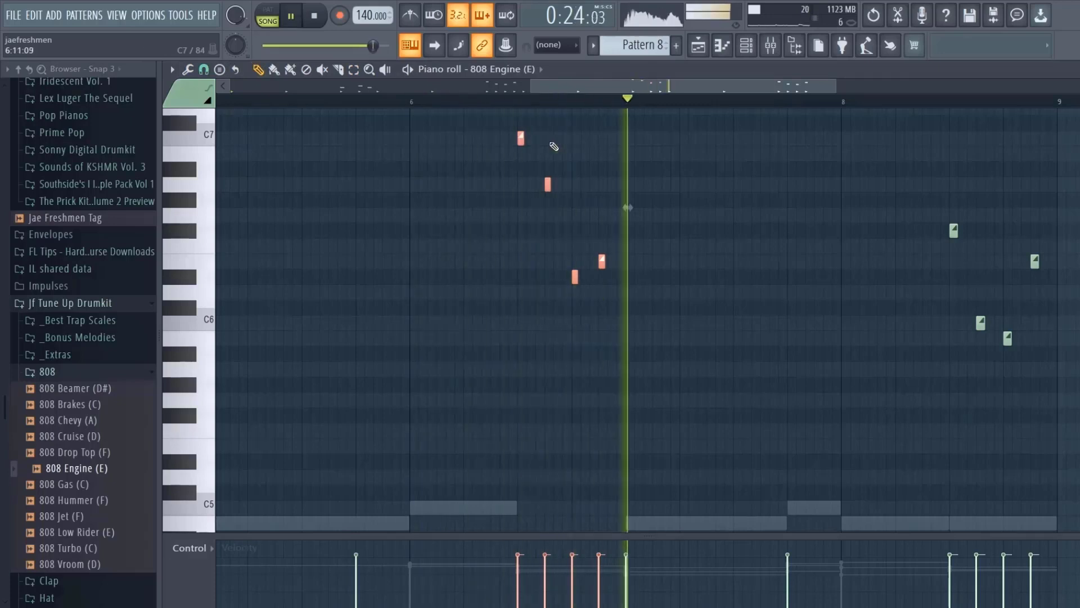
{"action": "key", "text": "space"}
{"action": "left_click", "coordinate": [667, 328]}
{"action": "scroll", "coordinate": [667, 328], "scroll_direction": "down", "scroll_amount": 2}
{"action": "scroll", "coordinate": [667, 328], "scroll_direction": "down", "scroll_amount": 3}
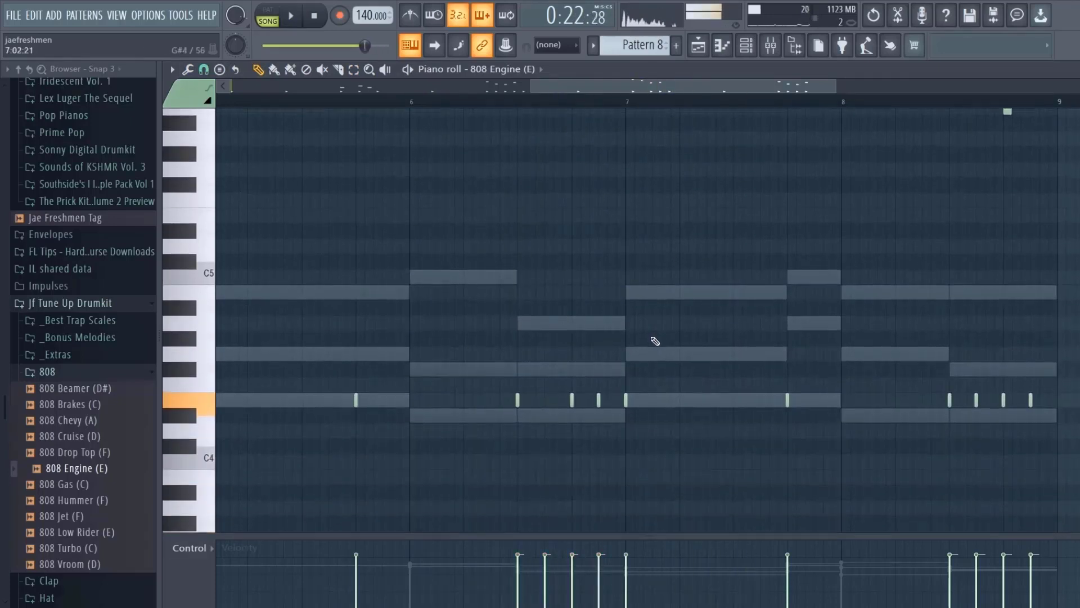
{"action": "key", "text": "space"}
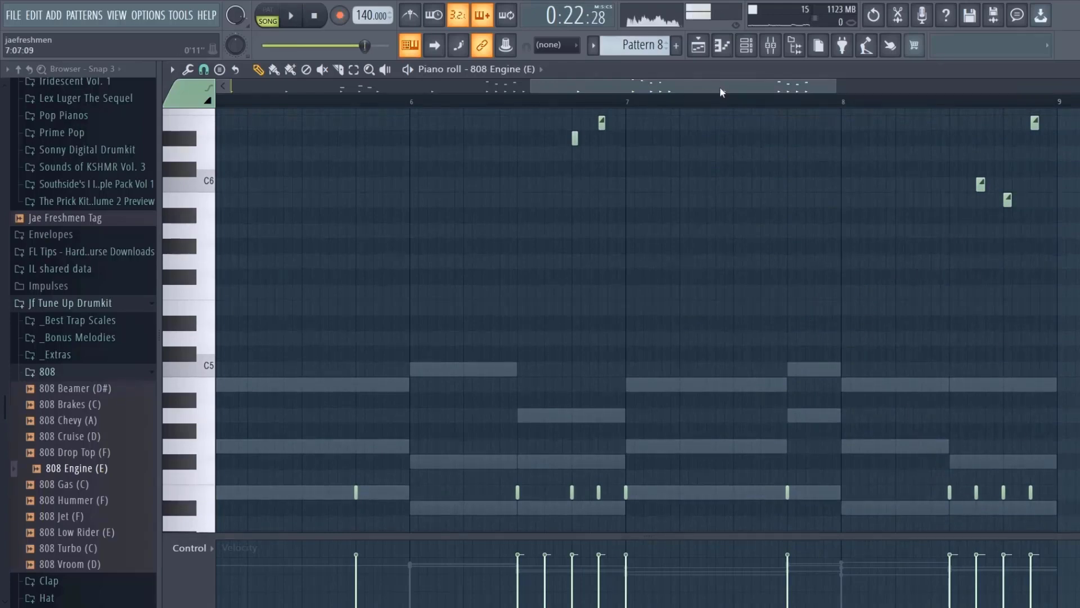
Place a short E4 808 note on step 7 of bar 8 and audition it
{"action": "left_click_drag", "start_coordinate": [722, 91], "coordinate": [791, 97]}
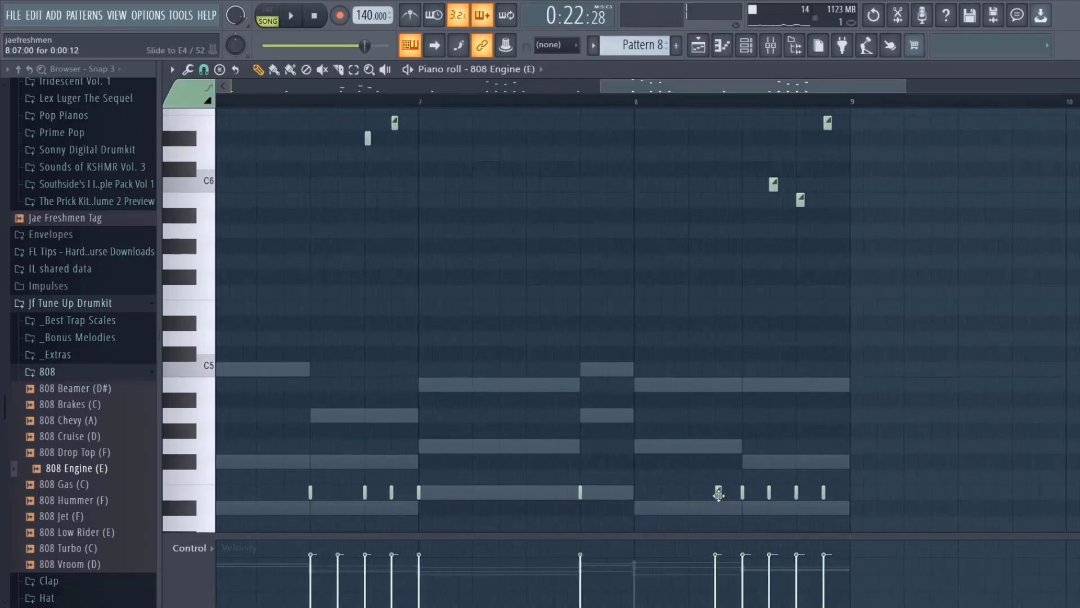
{"action": "left_click", "coordinate": [580, 494]}
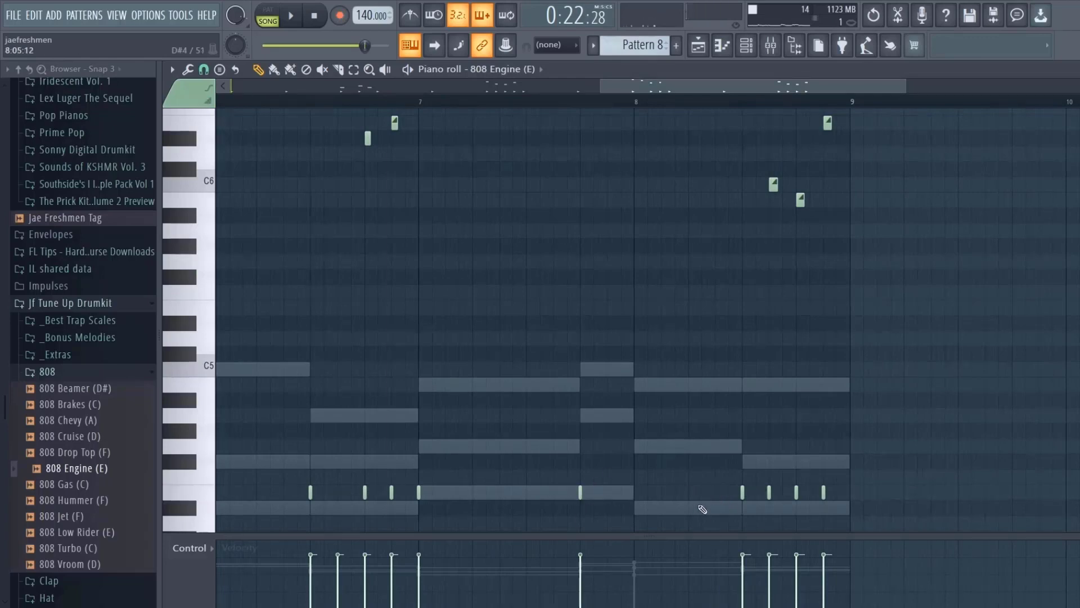
{"action": "left_click", "coordinate": [714, 491]}
{"action": "scroll", "coordinate": [643, 107], "scroll_direction": "up", "scroll_amount": 2}
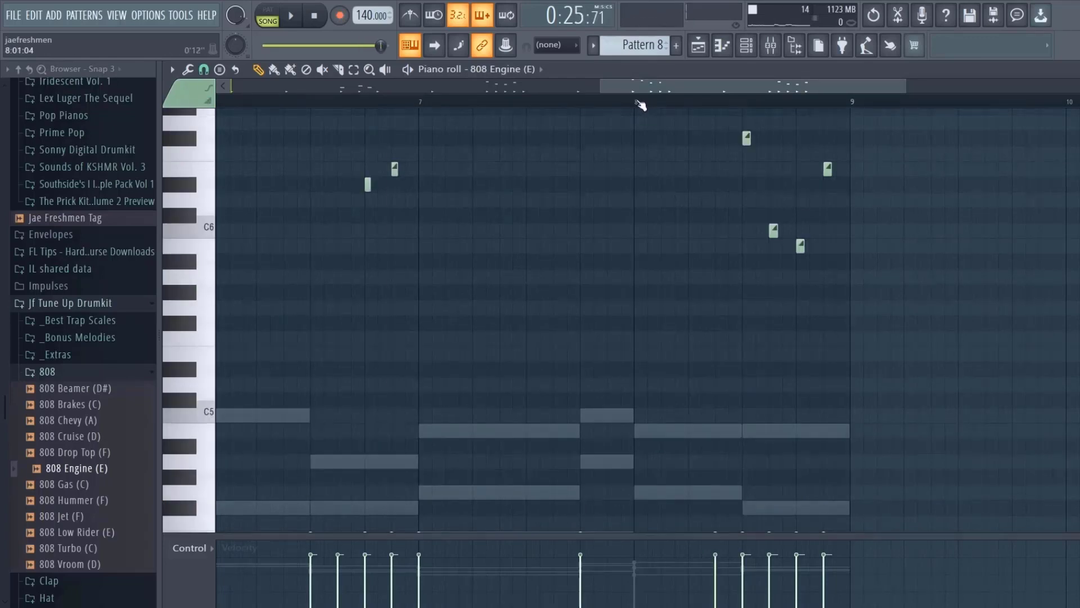
{"action": "key", "text": "space"}
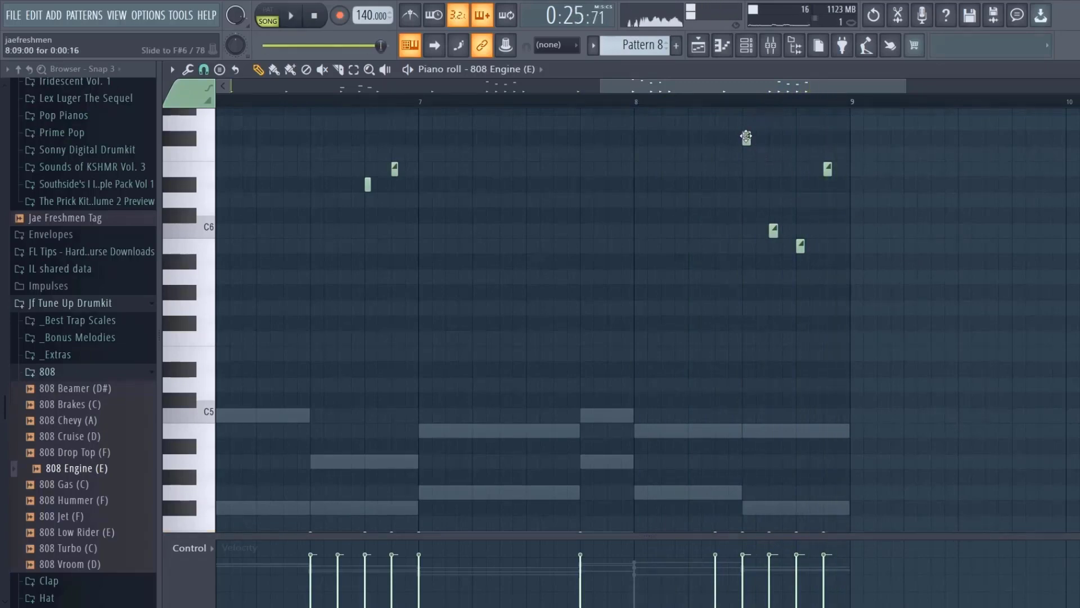
Rearrange the bar 8 slide notes to F#6 on step 7, C7 on step 9 and B6 on steps 11, 13 and 15, then audition them
{"action": "left_click_drag", "start_coordinate": [744, 138], "coordinate": [725, 224]}
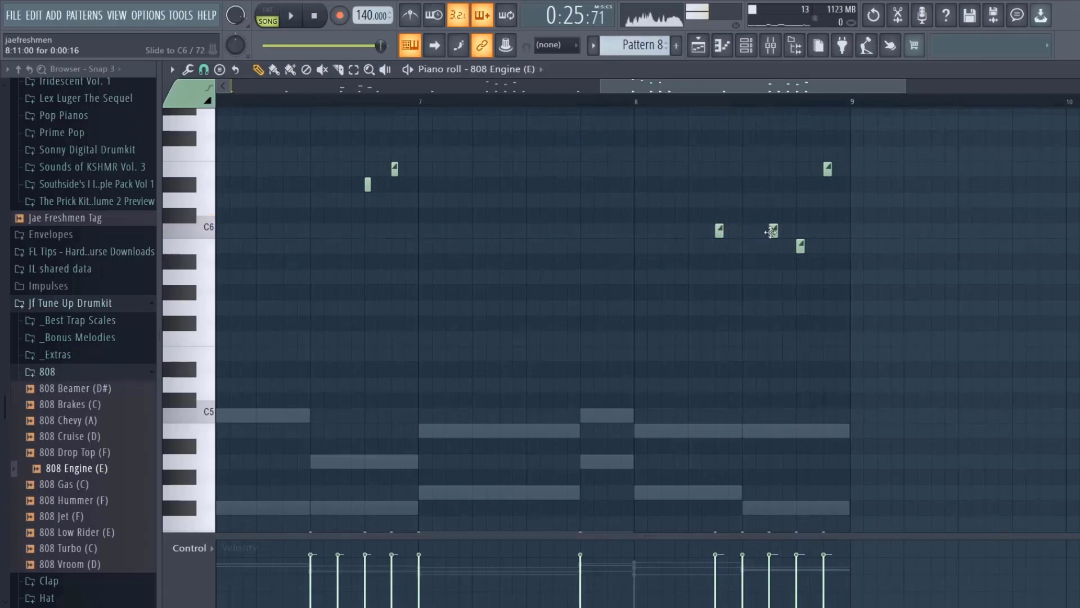
{"action": "left_click_drag", "start_coordinate": [718, 231], "coordinate": [719, 137]}
{"action": "left_click_drag", "start_coordinate": [773, 231], "coordinate": [747, 152]}
{"action": "left_click_drag", "start_coordinate": [800, 355], "coordinate": [773, 169]}
{"action": "mouse_move", "coordinate": [827, 275]}
{"action": "left_mouse_down"}
{"action": "mouse_move", "coordinate": [788, 192]}
{"action": "mouse_move", "coordinate": [803, 161]}
{"action": "left_mouse_up"}
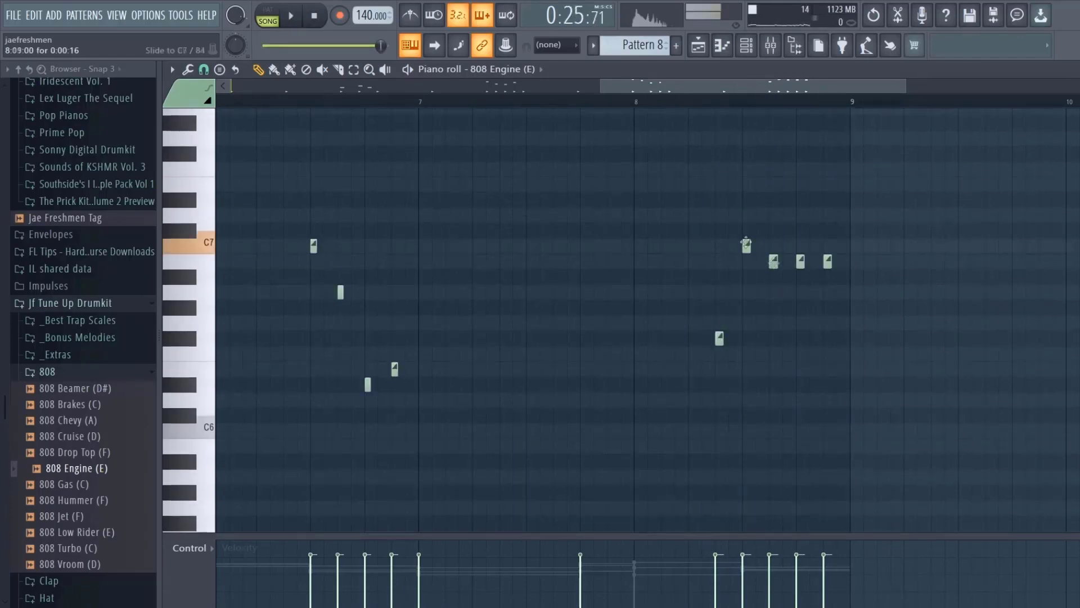
{"action": "key", "text": "space"}
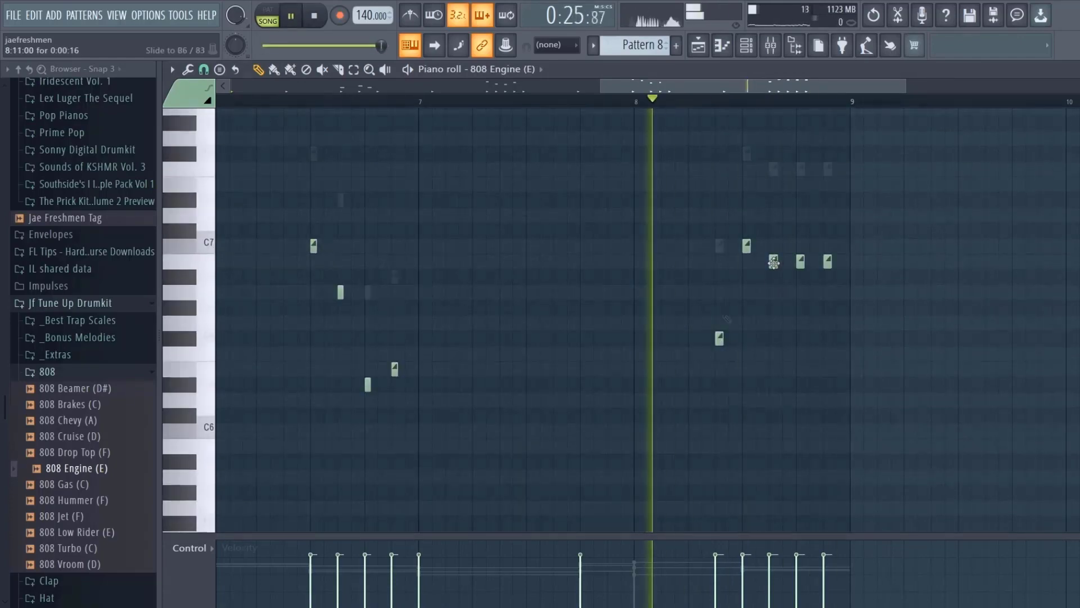
{"action": "key", "text": "space"}
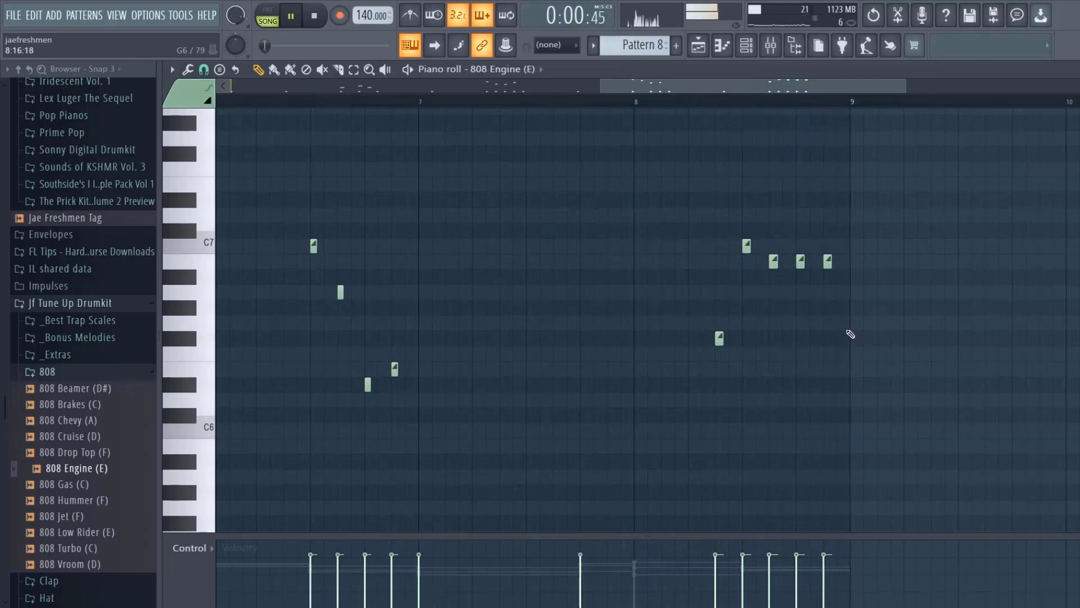
Lower the velocities of the three B6 slide notes ending bar 8 in a descending ramp
{"action": "scroll", "coordinate": [734, 315], "scroll_direction": "down", "scroll_amount": 2}
{"action": "scroll", "coordinate": [740, 320], "scroll_direction": "up", "scroll_amount": 3}
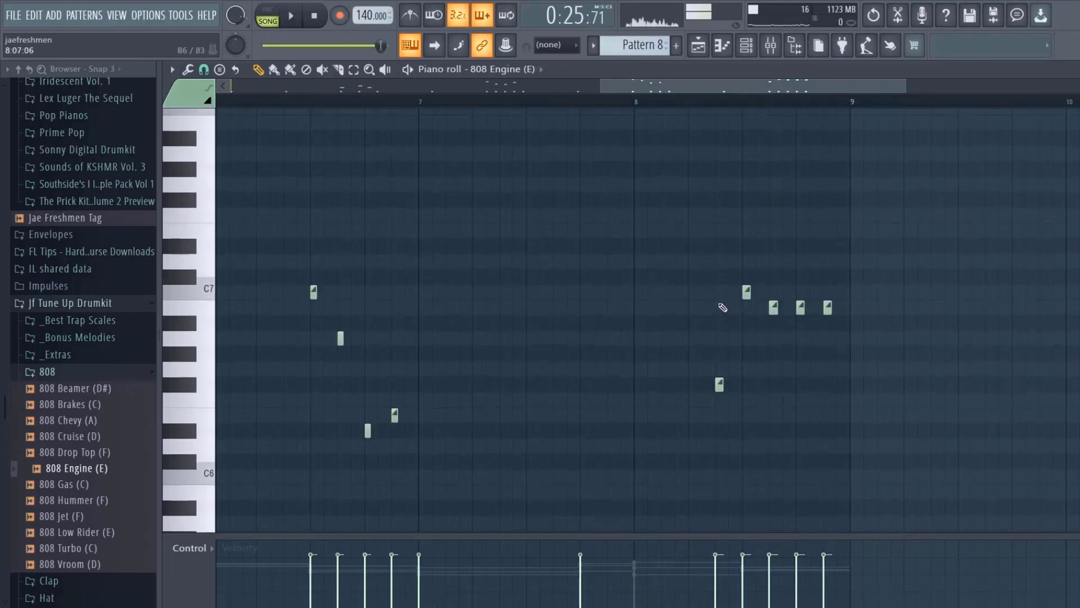
{"action": "scroll", "coordinate": [751, 332], "scroll_direction": "down", "scroll_amount": 2}
{"action": "scroll", "coordinate": [754, 282], "scroll_direction": "down", "scroll_amount": 1}
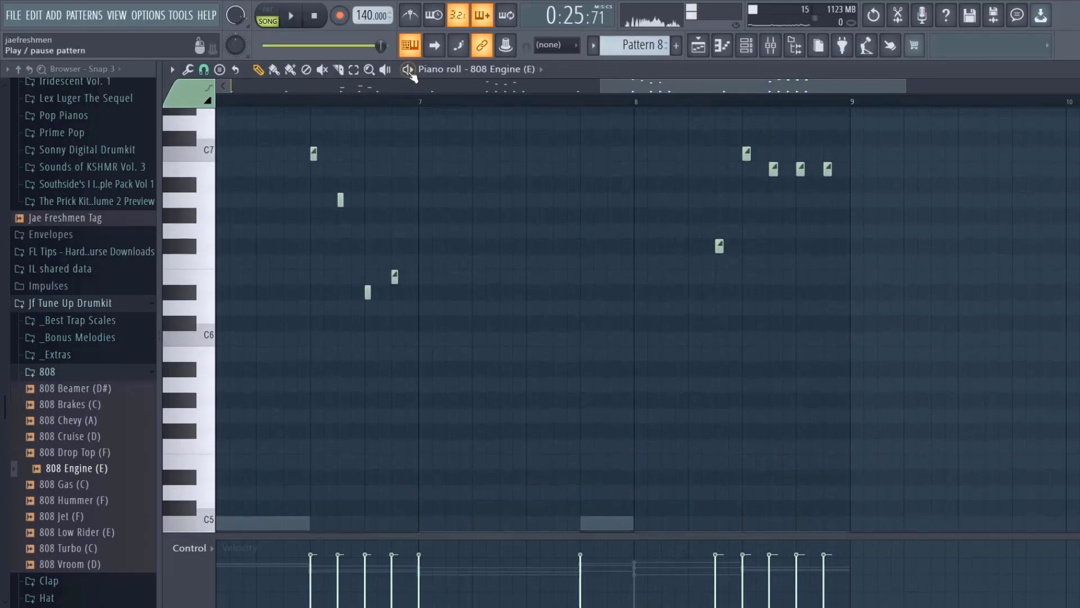
{"action": "left_click", "coordinate": [355, 72]}
{"action": "left_click_drag", "start_coordinate": [871, 186], "coordinate": [763, 164]}
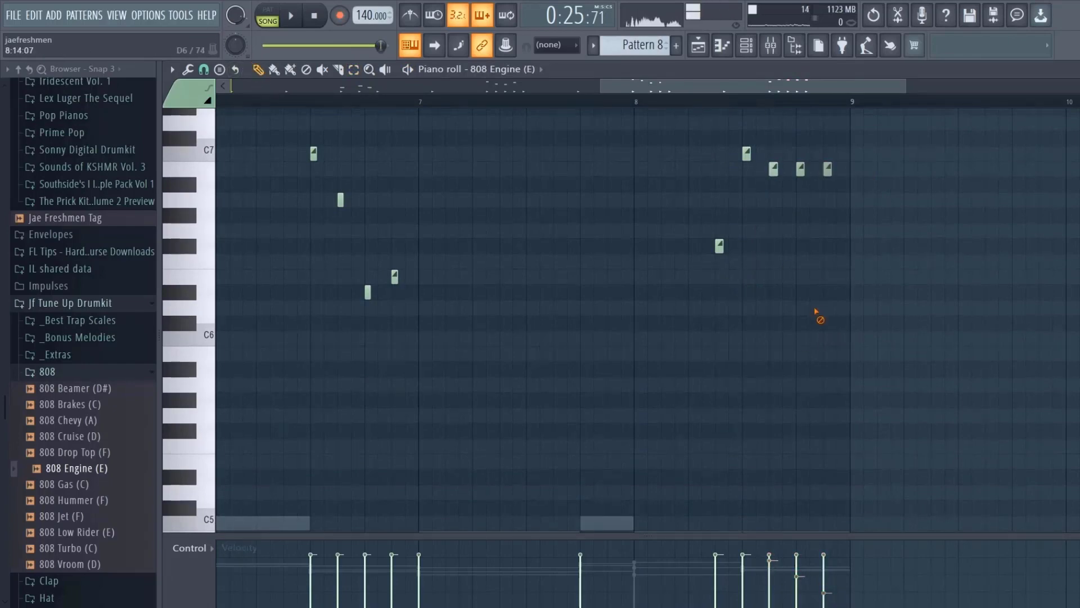
{"action": "scroll", "coordinate": [817, 315], "scroll_direction": "down", "scroll_amount": 2}
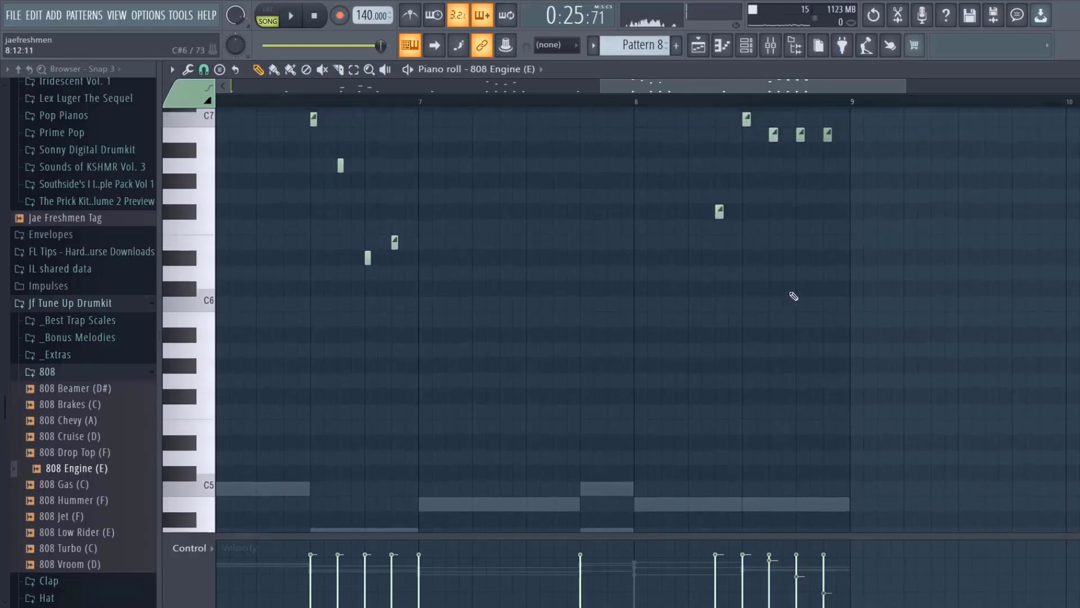
{"action": "scroll", "coordinate": [659, 171], "scroll_direction": "up", "scroll_amount": 5}
{"action": "left_click_drag", "start_coordinate": [771, 238], "coordinate": [888, 316]}
{"action": "scroll", "coordinate": [810, 361], "scroll_direction": "down", "scroll_amount": 5}
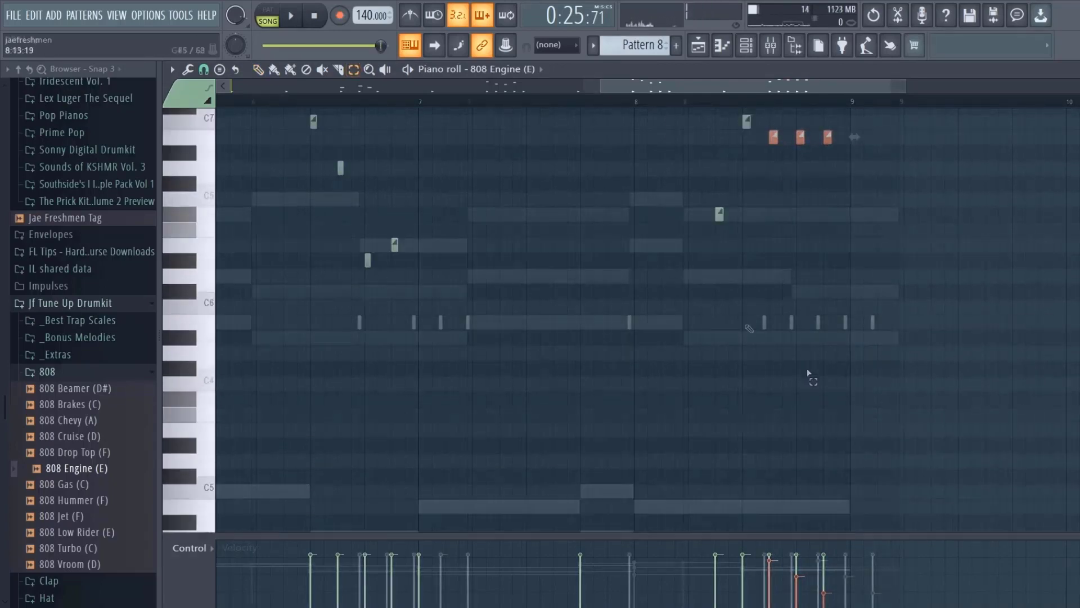
Add an E4 note on step 5 of bar 8 and shift the slide run to start there with F#6, then C7 and B6 slides from step 9
{"action": "left_click", "coordinate": [746, 323]}
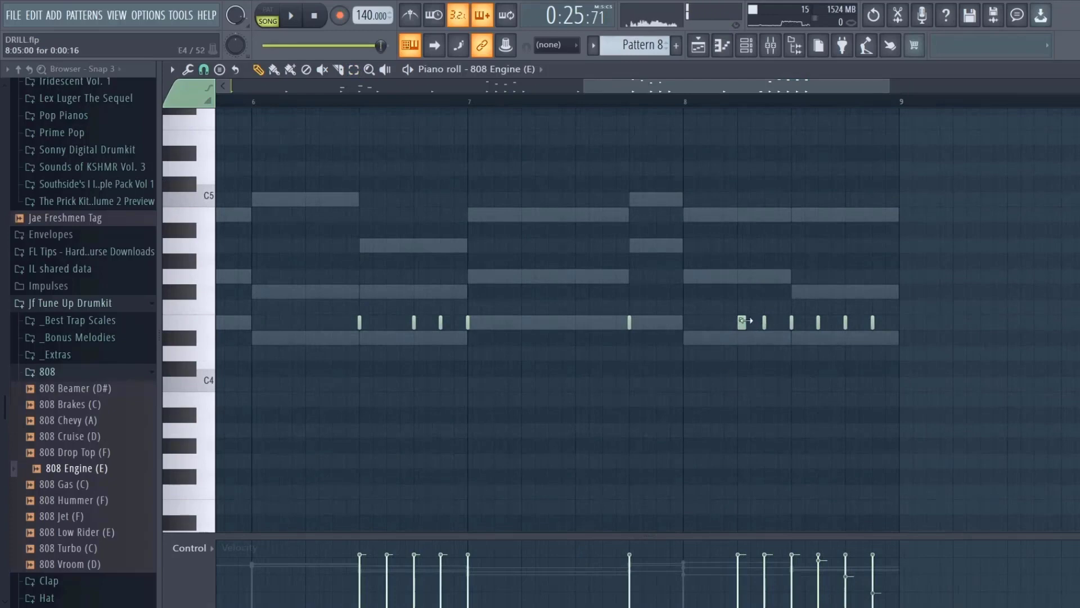
{"action": "left_click", "coordinate": [738, 322]}
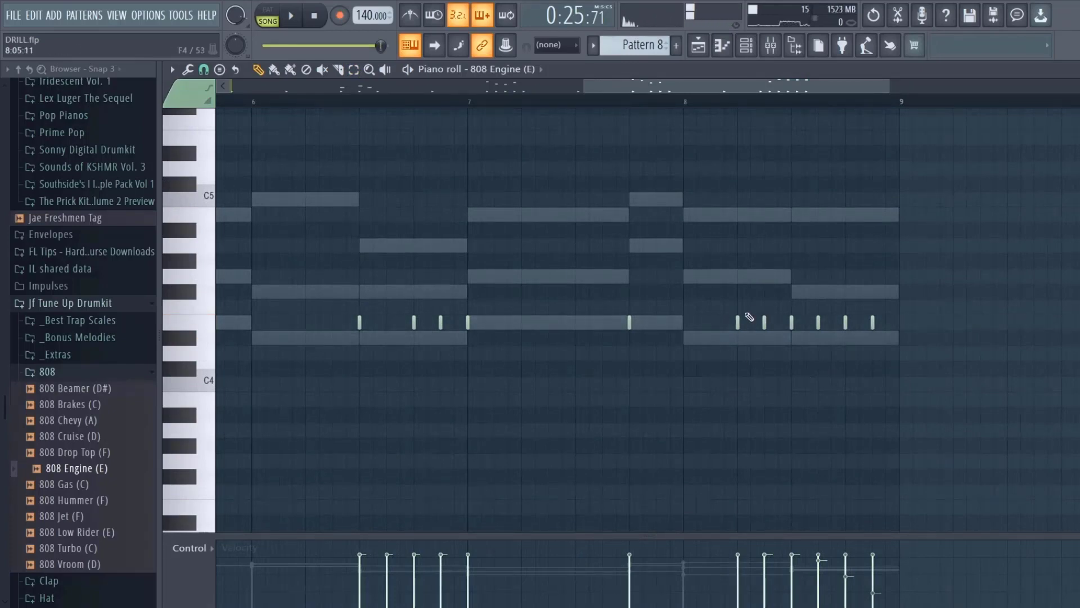
{"action": "scroll", "coordinate": [764, 313], "scroll_direction": "up", "scroll_amount": 10}
{"action": "scroll", "coordinate": [771, 292], "scroll_direction": "up", "scroll_amount": 8}
{"action": "left_click_drag", "start_coordinate": [768, 246], "coordinate": [741, 245]}
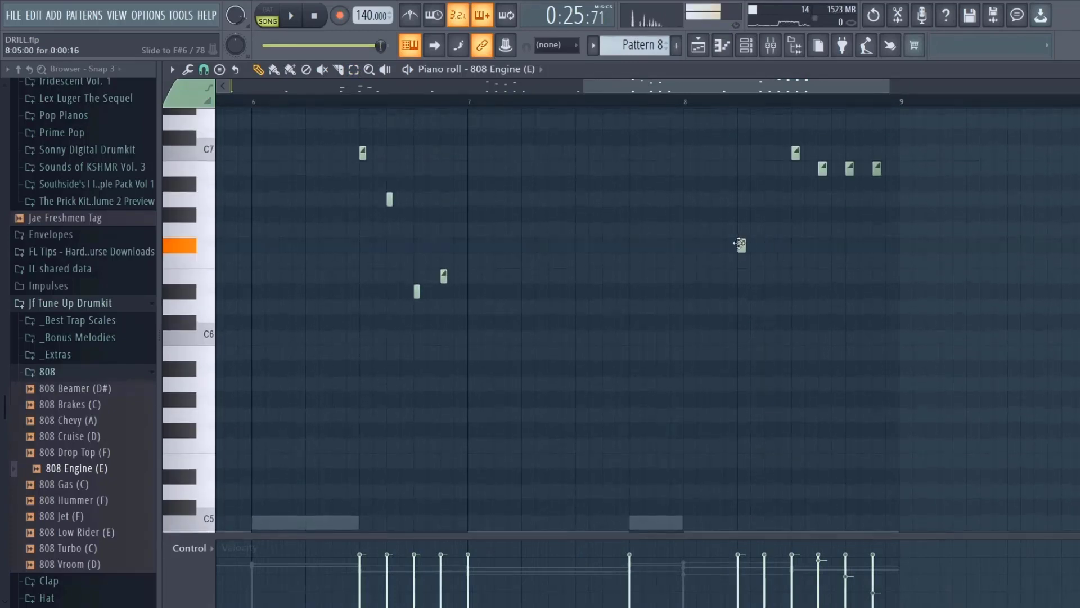
{"action": "left_click_drag", "start_coordinate": [796, 153], "coordinate": [780, 153]}
{"action": "left_click", "coordinate": [796, 168]}
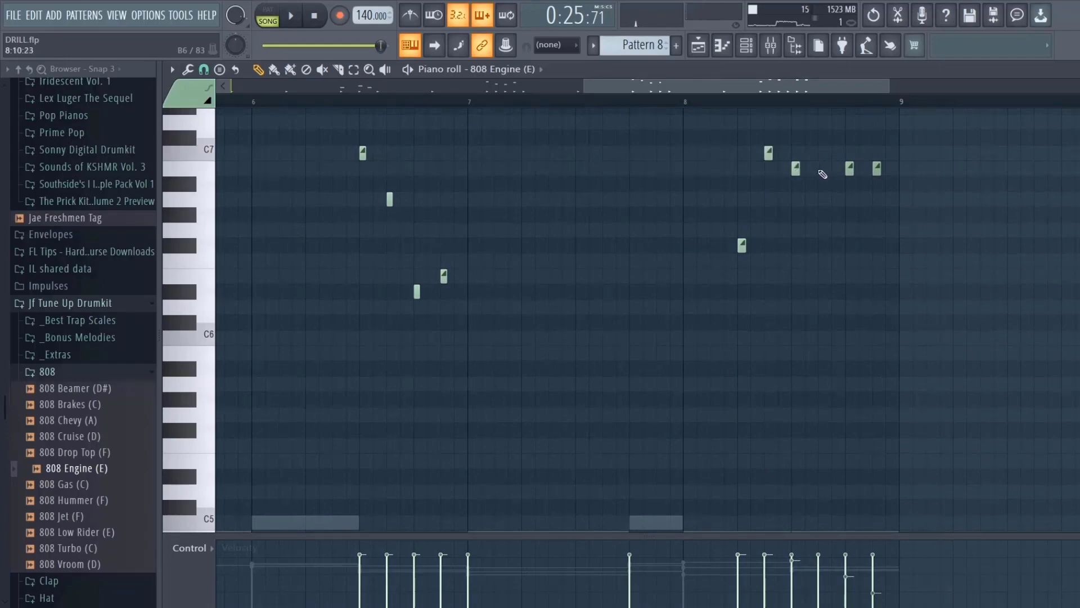
Pan the four B6 slide notes at the end of bar 8 alternately right and left using the note pan property
{"action": "left_click", "coordinate": [191, 550]}
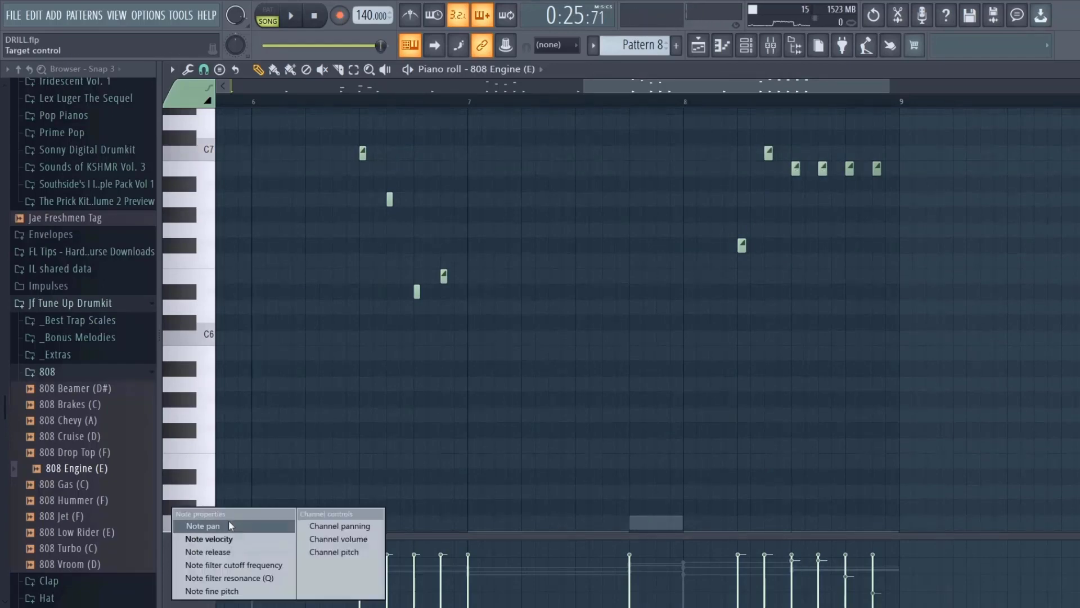
{"action": "left_click", "coordinate": [194, 525]}
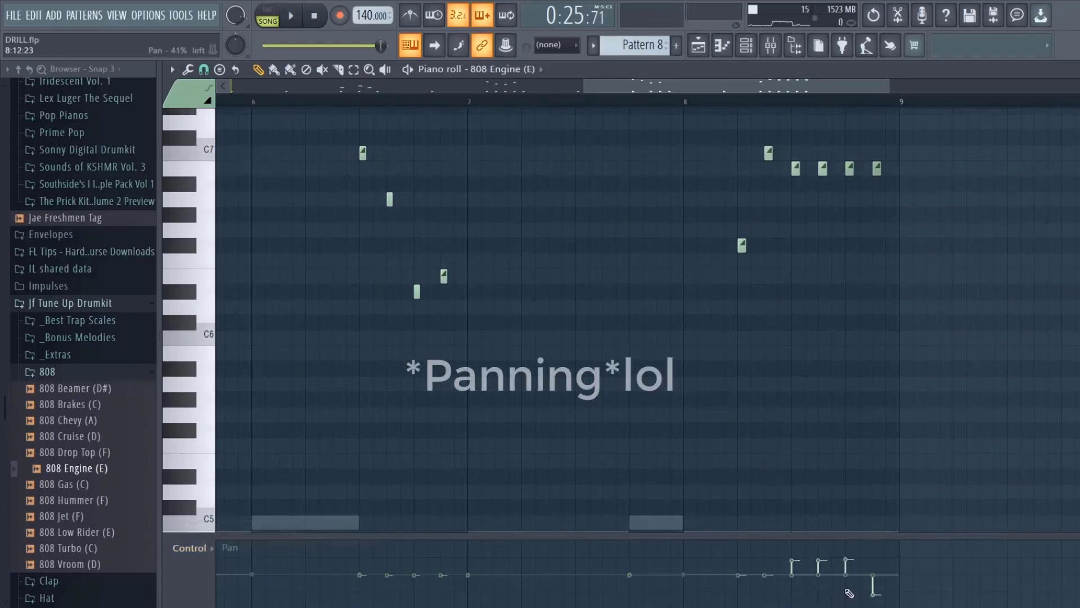
{"action": "left_click", "coordinate": [820, 594]}
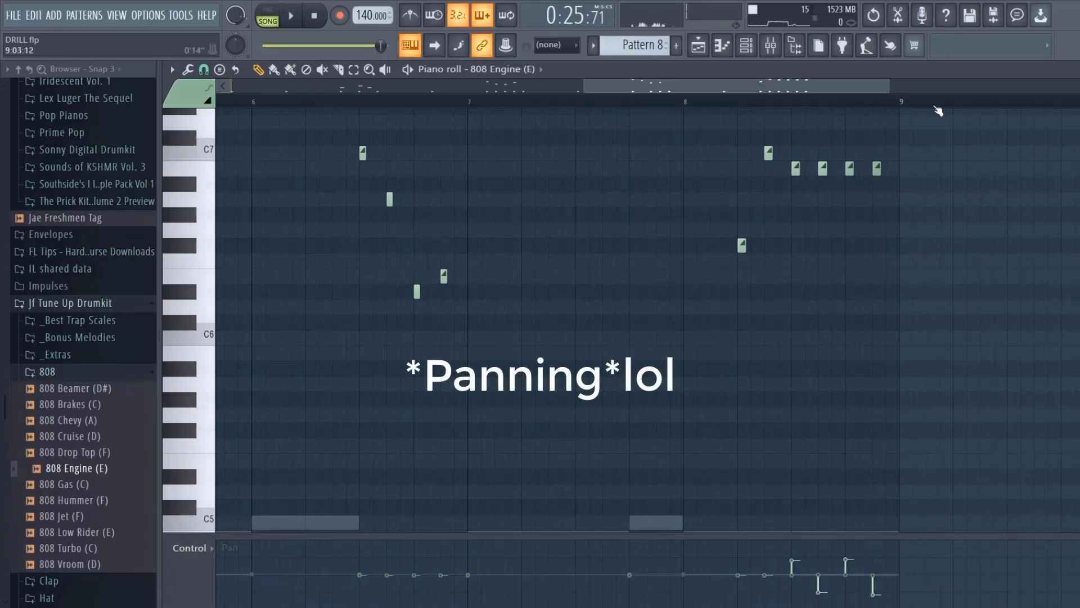
Return to the playlist and play the arrangement back from bar 13
{"action": "left_click", "coordinate": [801, 67]}
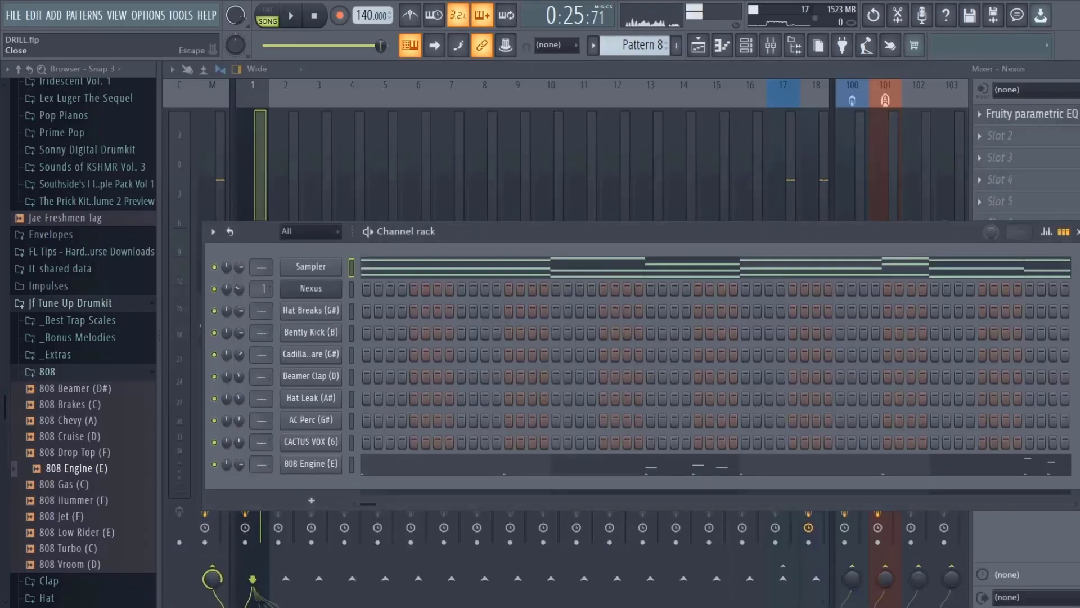
{"action": "key", "text": "F9"}
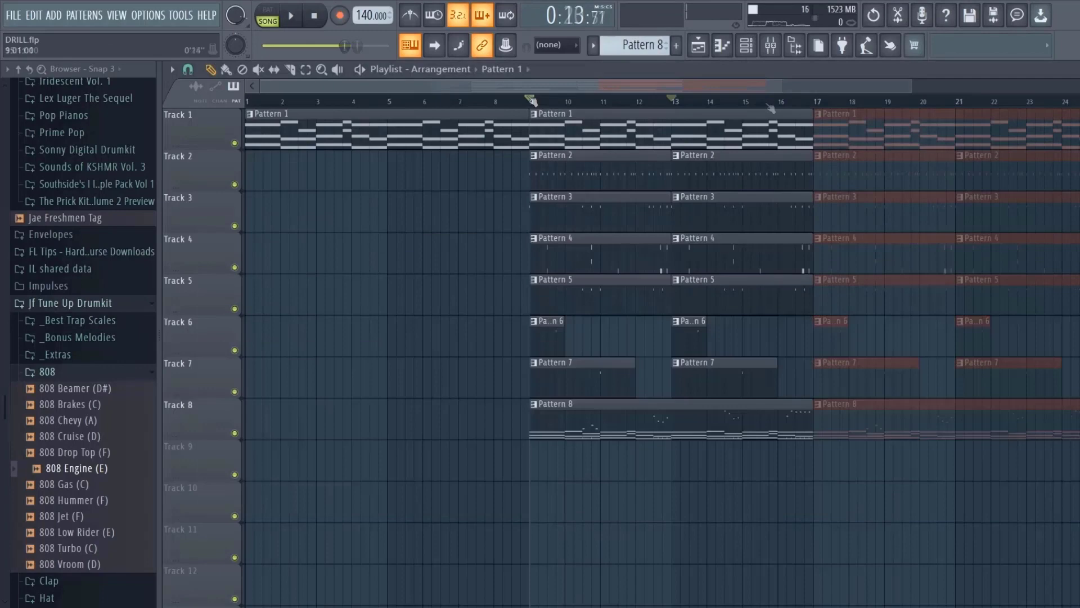
{"action": "key", "text": "space"}
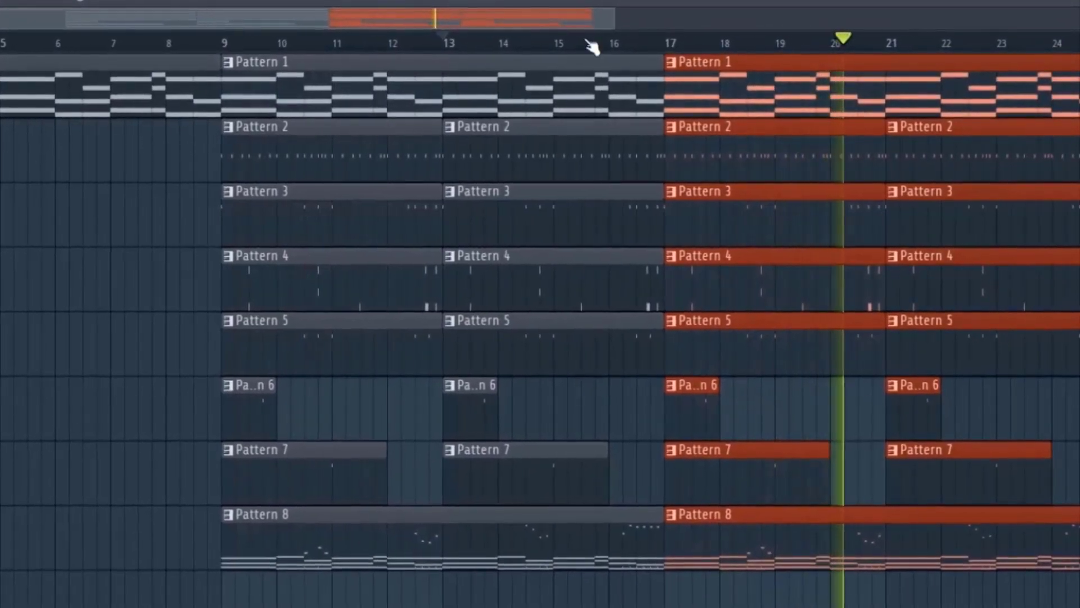
{"action": "key", "text": "space"}
Make the Pattern 8 clip starting at bar 17 a unique pattern and open its 808 notes in the piano roll
{"action": "left_click_drag", "start_coordinate": [577, 24], "coordinate": [716, 17]}
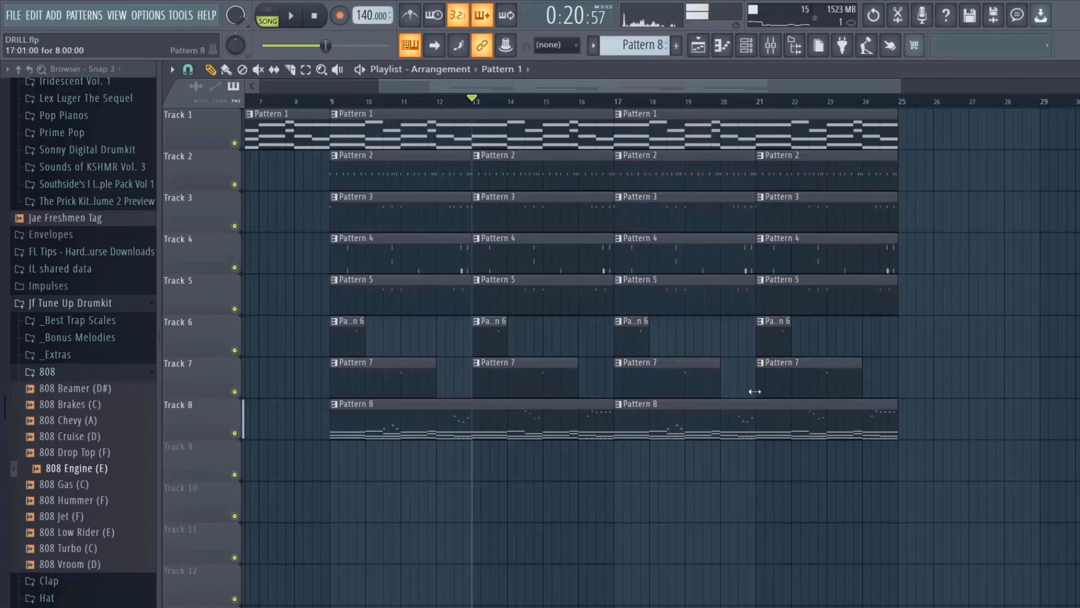
{"action": "double_click", "coordinate": [623, 415]}
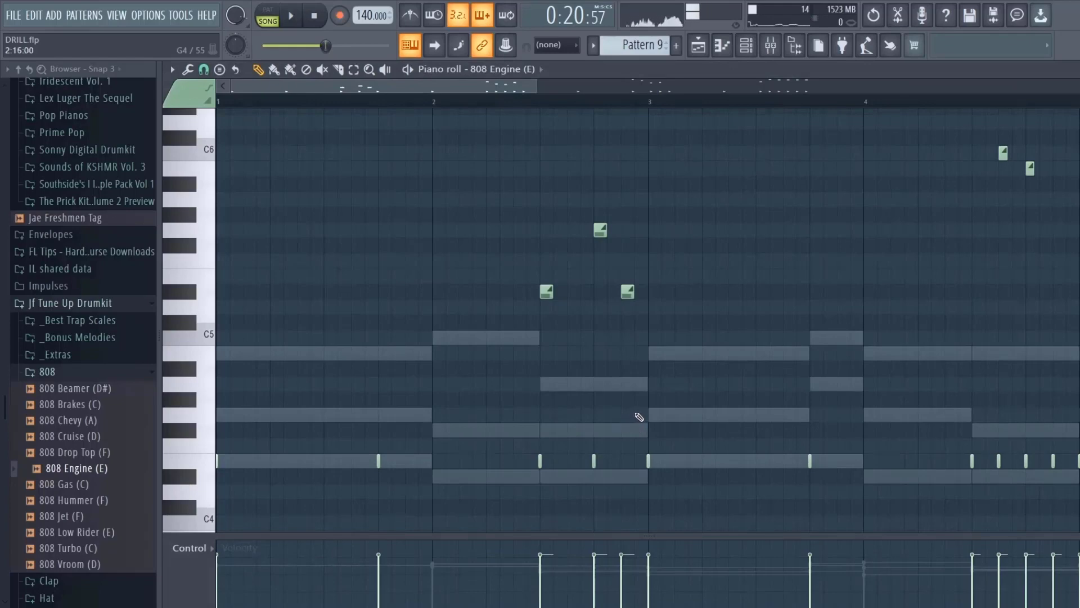
Raise the first two slide notes in bar 2 of the 808 pattern to D#6 and F#6
{"action": "left_click", "coordinate": [550, 290]}
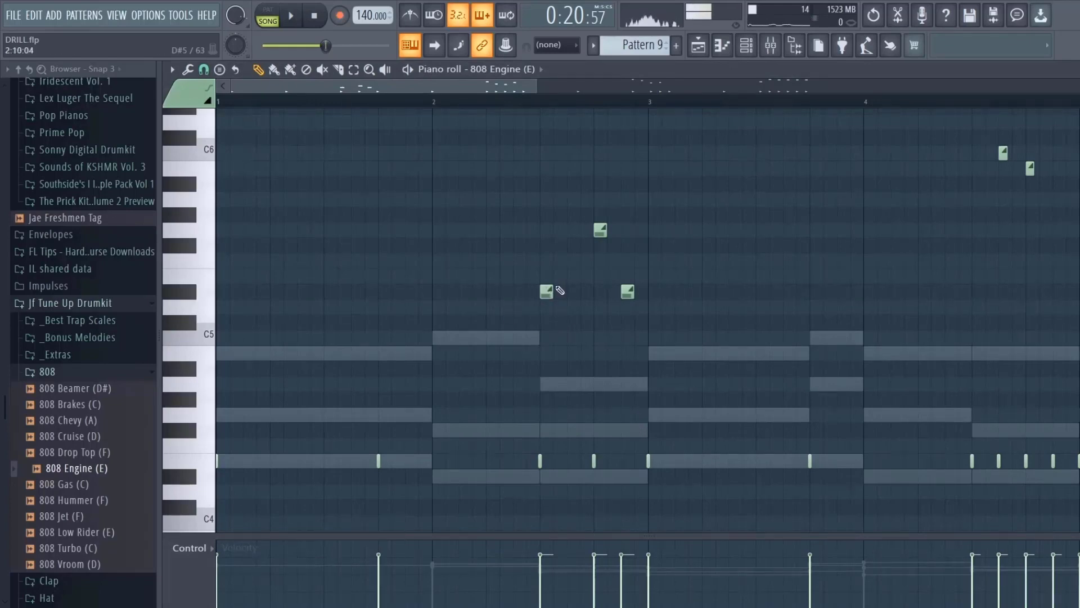
{"action": "left_click_drag", "start_coordinate": [547, 292], "coordinate": [544, 146]}
{"action": "left_click_drag", "start_coordinate": [581, 305], "coordinate": [599, 260]}
{"action": "scroll", "coordinate": [607, 269], "scroll_direction": "up", "scroll_amount": 3}
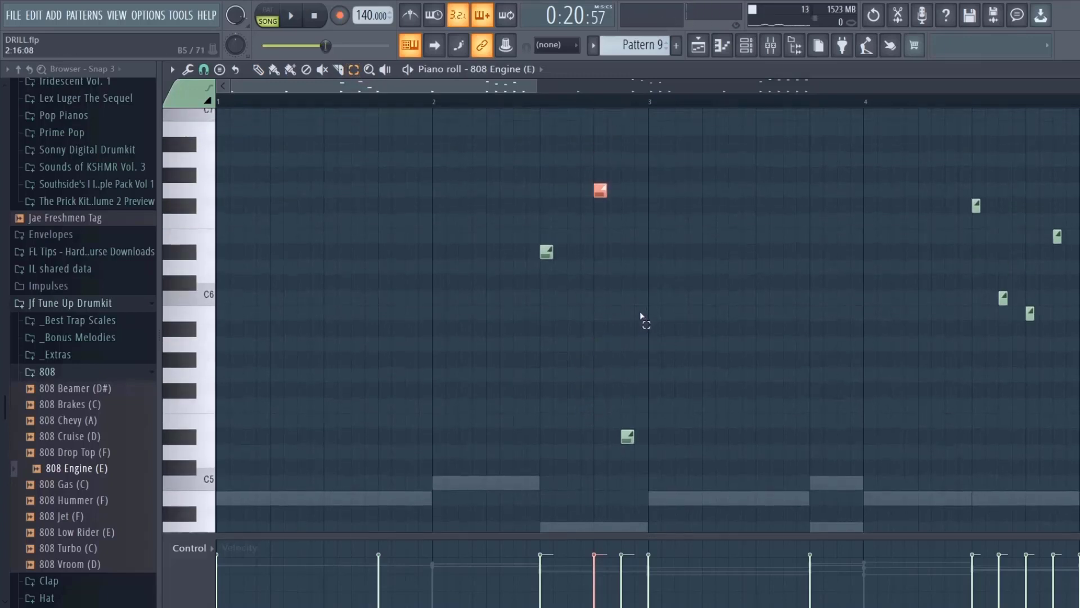
{"action": "scroll", "coordinate": [615, 335], "scroll_direction": "down", "scroll_amount": 2}
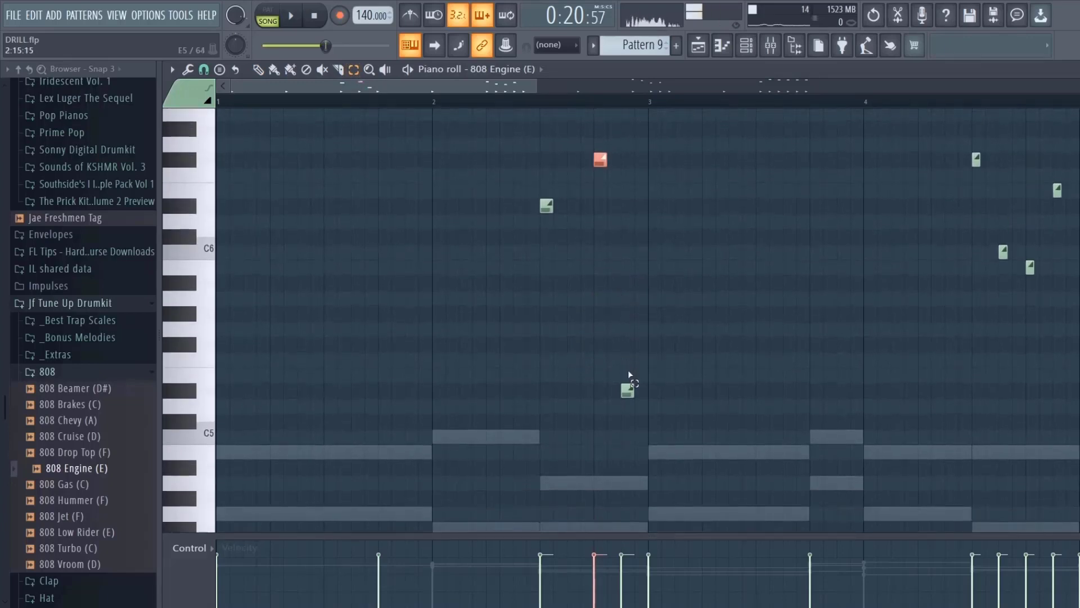
{"action": "left_click_drag", "start_coordinate": [608, 369], "coordinate": [651, 410]}
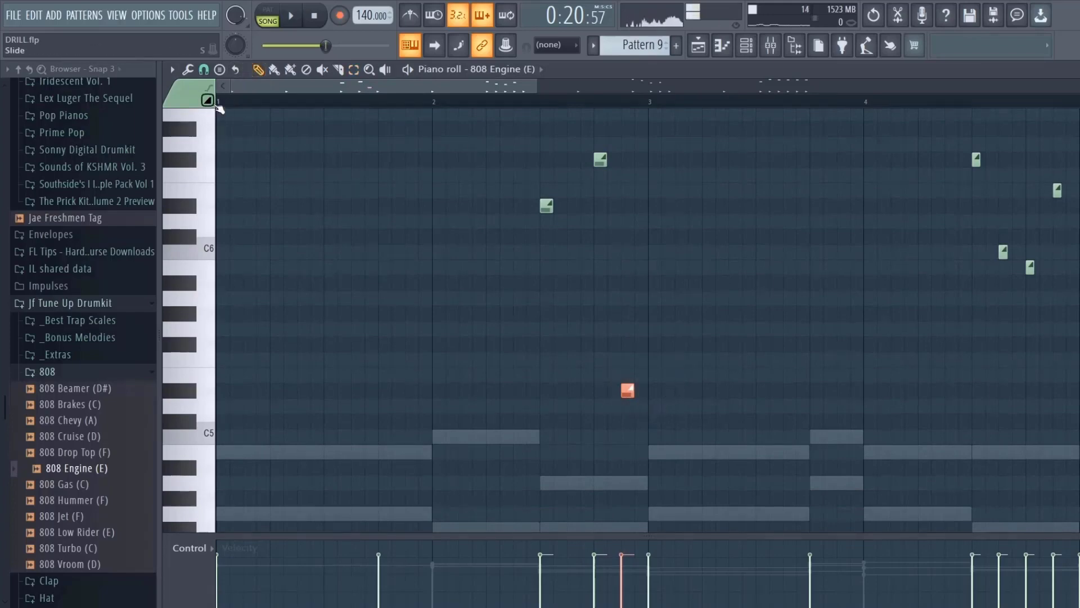
Play the 808 pattern back with the arrangement to check the slides in bar 2
{"action": "key", "text": "space"}
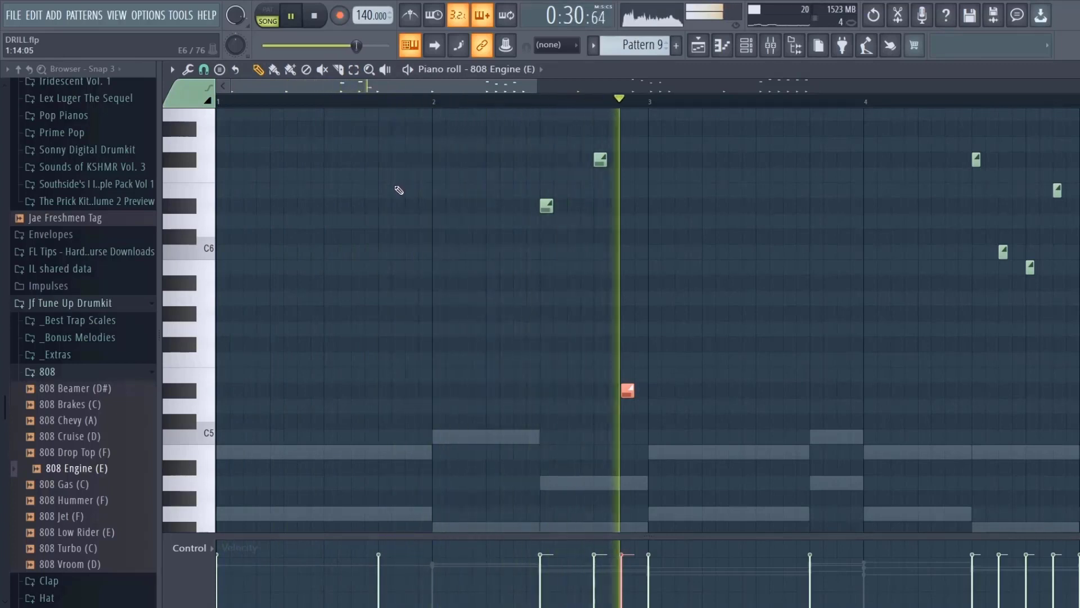
{"action": "left_click_drag", "start_coordinate": [498, 84], "coordinate": [648, 106]}
{"action": "key", "text": "space"}
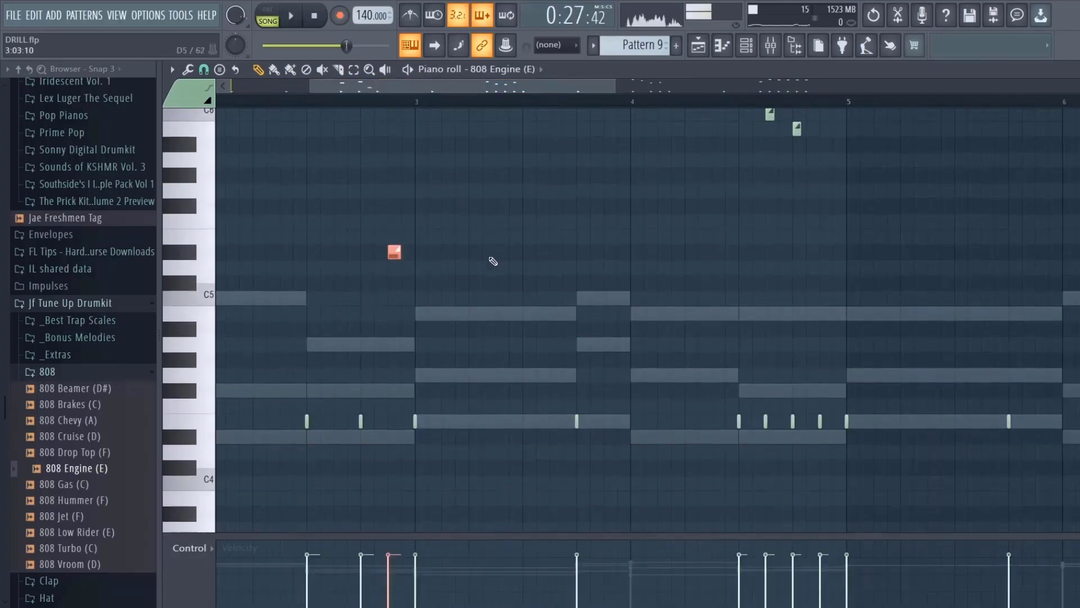
Add short E4 notes on steps 7, 9, 11 and 15 of bar 3
{"action": "scroll", "coordinate": [557, 253], "scroll_direction": "up", "scroll_amount": 3}
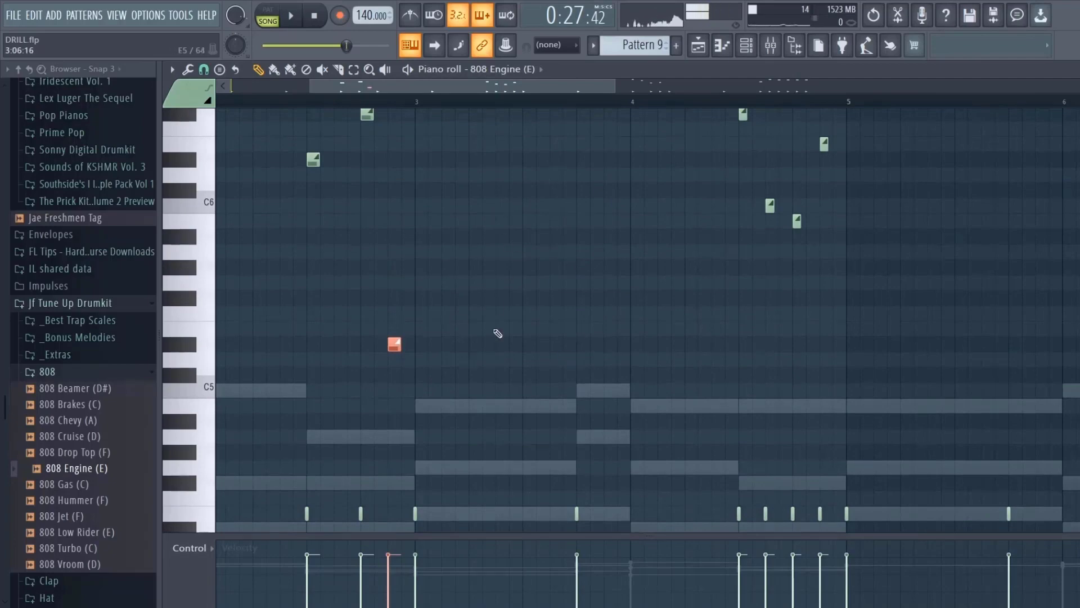
{"action": "scroll", "coordinate": [531, 300], "scroll_direction": "up", "scroll_amount": 3}
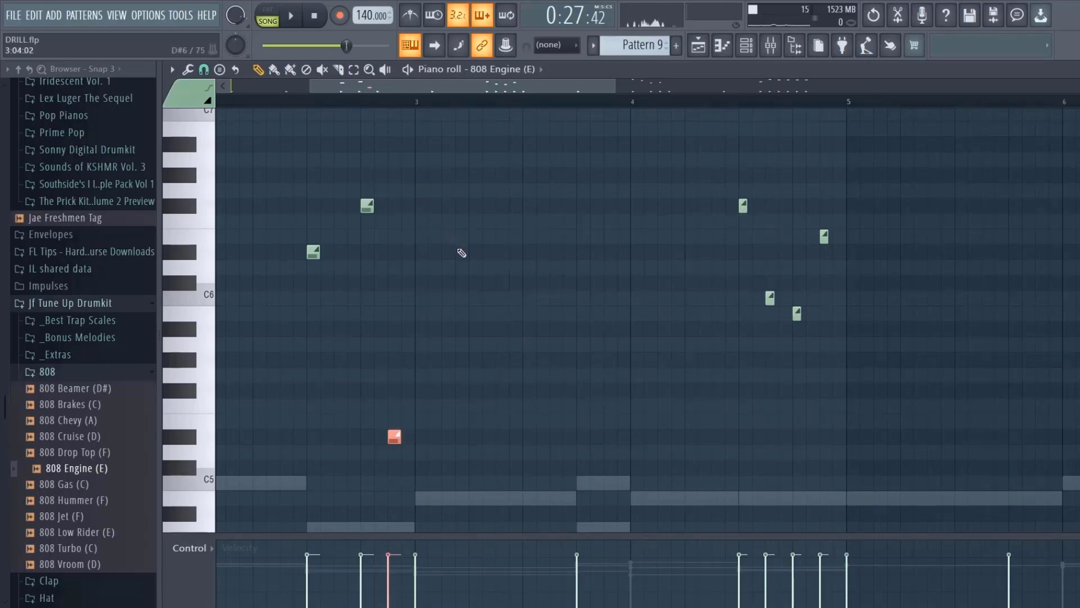
{"action": "scroll", "coordinate": [462, 252], "scroll_direction": "down", "scroll_amount": 5}
{"action": "left_click", "coordinate": [523, 377]}
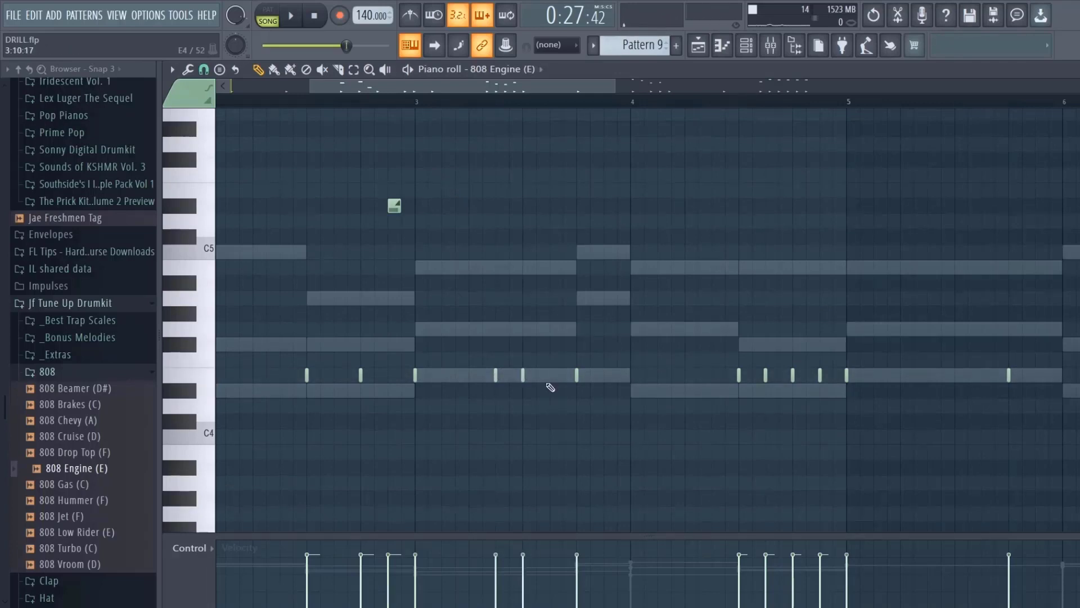
{"action": "left_click", "coordinate": [551, 377]}
{"action": "left_click", "coordinate": [605, 378]}
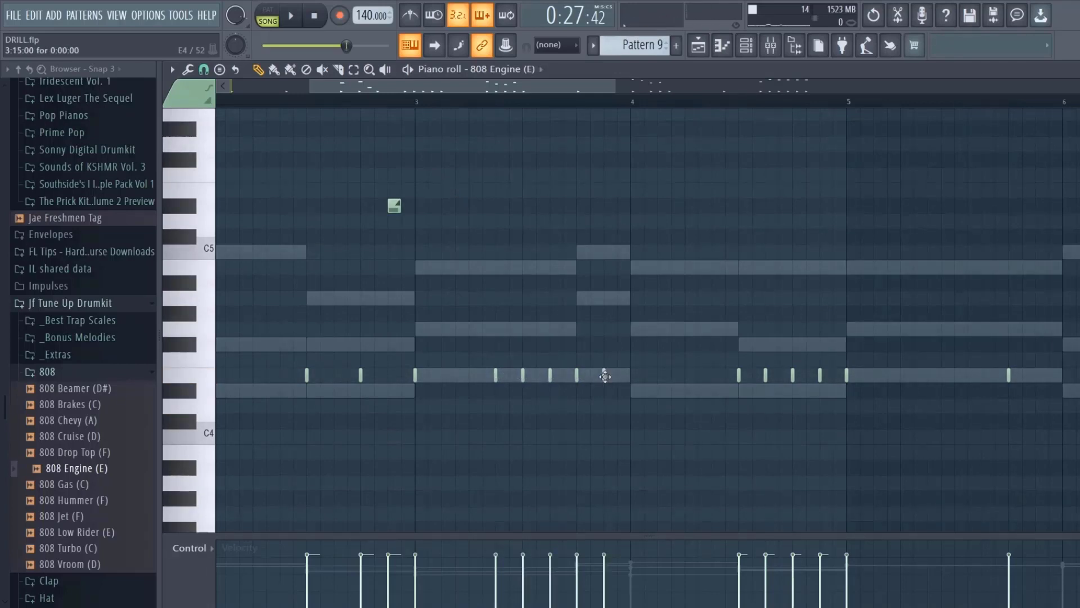
Add slide notes to bar 3: C6 on step 9 and B5 on steps 13 and 15
{"action": "key", "text": "s"}
{"action": "scroll", "coordinate": [563, 264], "scroll_direction": "up", "scroll_amount": 4}
{"action": "left_click", "coordinate": [552, 252]}
{"action": "scroll", "coordinate": [552, 253], "scroll_direction": "down", "scroll_amount": 2}
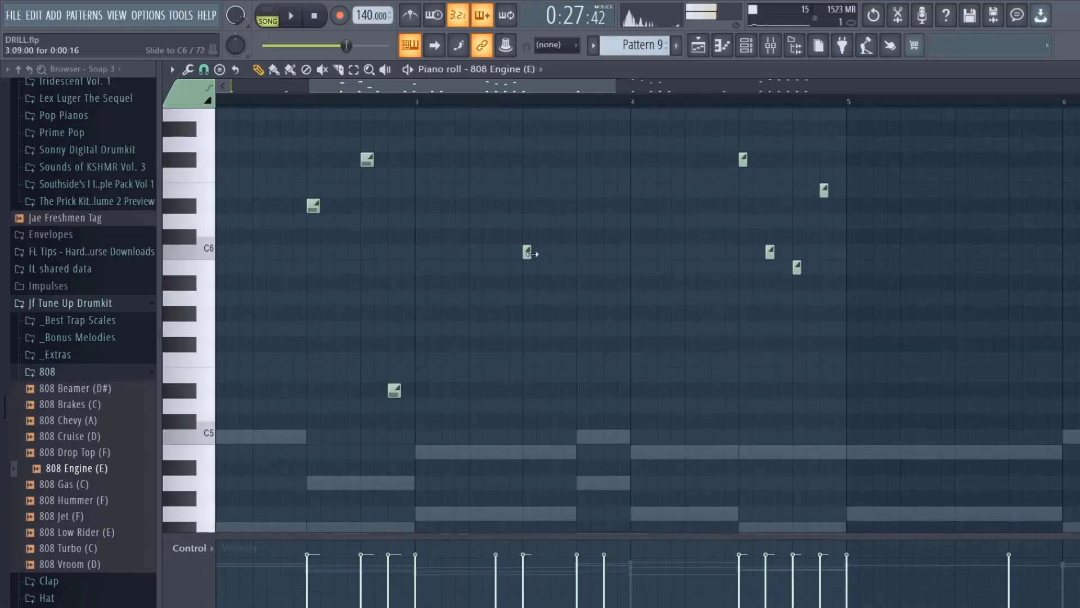
{"action": "scroll", "coordinate": [534, 256], "scroll_direction": "up", "scroll_amount": 3}
{"action": "left_click", "coordinate": [552, 405]}
{"action": "left_click", "coordinate": [579, 405]}
{"action": "scroll", "coordinate": [578, 394], "scroll_direction": "down", "scroll_amount": 5}
{"action": "right_click", "coordinate": [554, 175]}
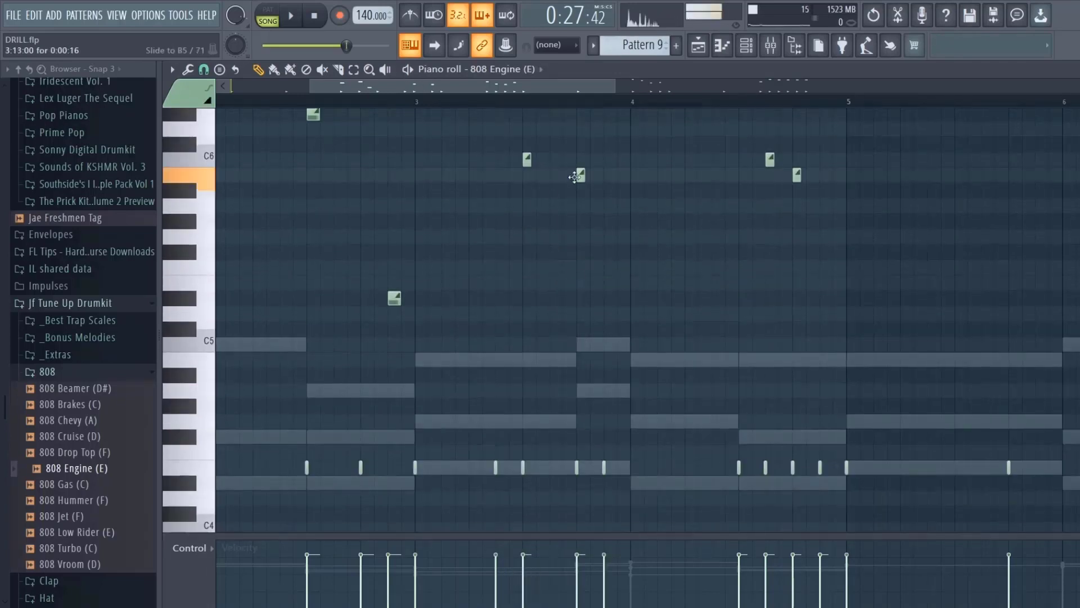
{"action": "left_click", "coordinate": [606, 175]}
Move the B5 slide note on step 13 of bar 3 to step 11 and audition it
{"action": "key", "text": "space"}
{"action": "key", "text": "space"}
{"action": "left_click_drag", "start_coordinate": [581, 173], "coordinate": [554, 169]}
{"action": "key", "text": "space"}
{"action": "scroll", "coordinate": [547, 208], "scroll_direction": "up", "scroll_amount": 3}
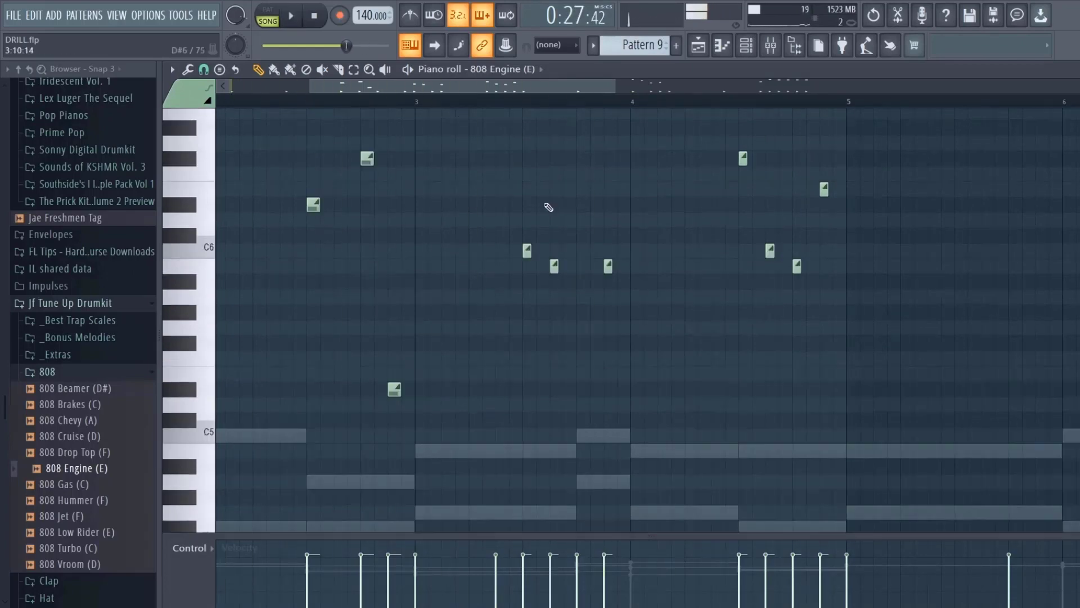
Audition bar 3 and rearrange its slides to C6 on step 7 and B6 on steps 9 and 11, removing the E4 on step 15
{"action": "left_click", "coordinate": [412, 102]}
{"action": "key", "text": "space"}
{"action": "key", "text": "space"}
{"action": "scroll", "coordinate": [562, 338], "scroll_direction": "down", "scroll_amount": 3}
{"action": "left_click_drag", "start_coordinate": [572, 467], "coordinate": [546, 467]}
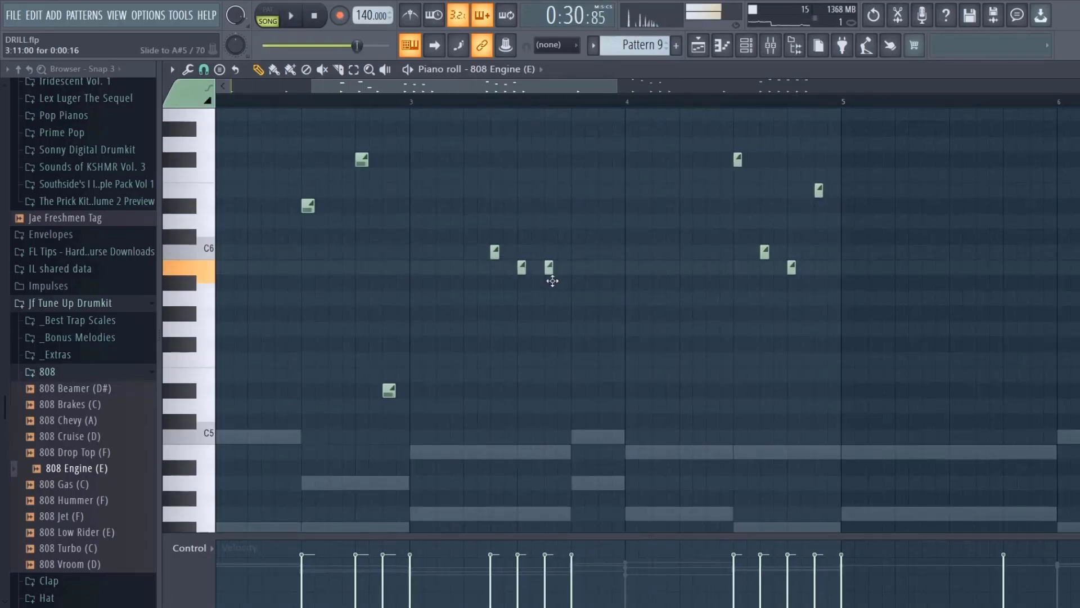
{"action": "scroll", "coordinate": [584, 357], "scroll_direction": "up", "scroll_amount": 3}
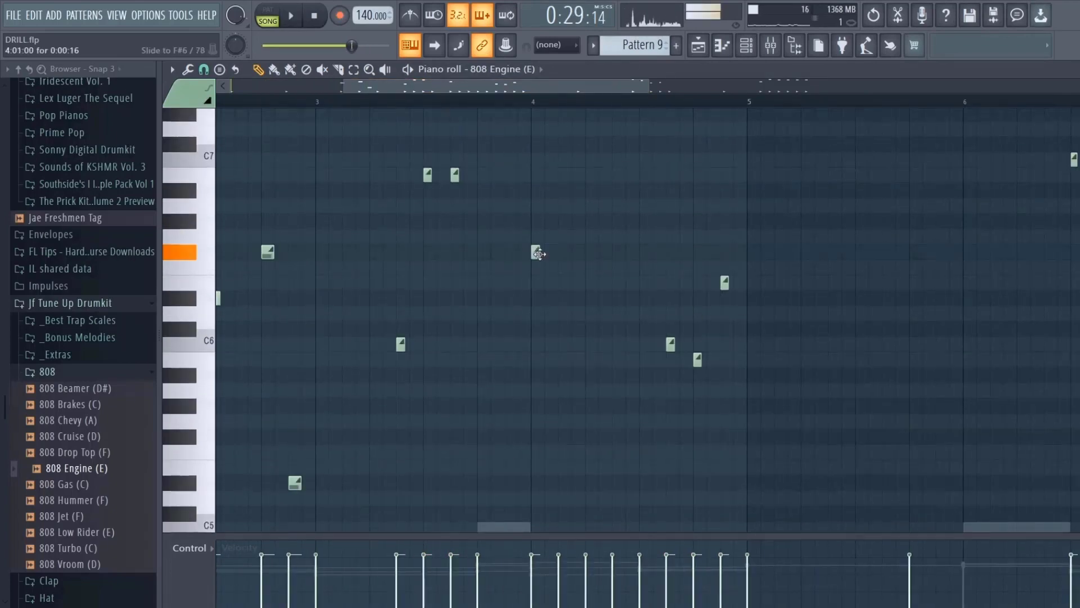
Place slide notes in bar 4: C7 on step 1, B6 on step 3, and D#6 on steps 5 and 7
{"action": "left_click_drag", "start_coordinate": [538, 253], "coordinate": [535, 159]}
{"action": "left_click", "coordinate": [563, 175]}
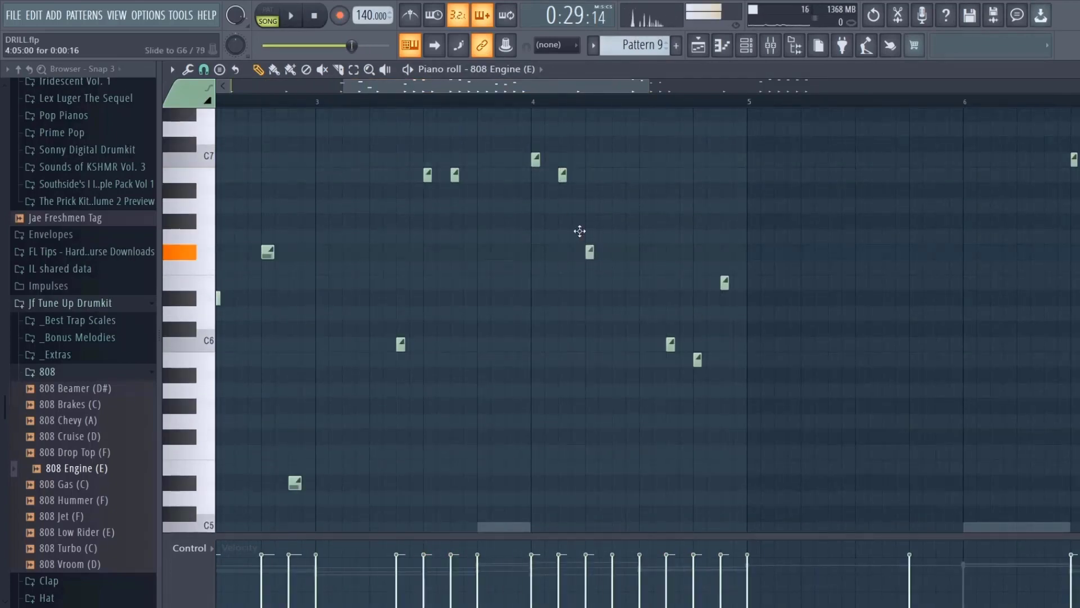
{"action": "left_click", "coordinate": [590, 298]}
{"action": "left_click", "coordinate": [617, 298]}
Change the end of bar 4 to an F#6 slide on step 13 and a B5 slide on step 15, without the step 11 slide
{"action": "key", "text": "space"}
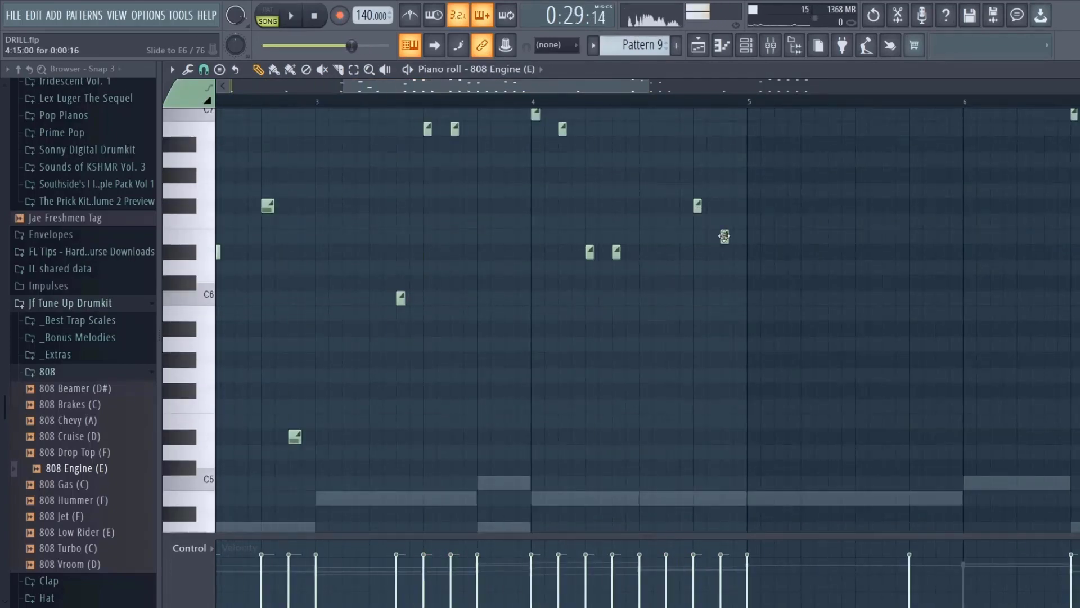
{"action": "scroll", "coordinate": [623, 501], "scroll_direction": "down", "scroll_amount": 5}
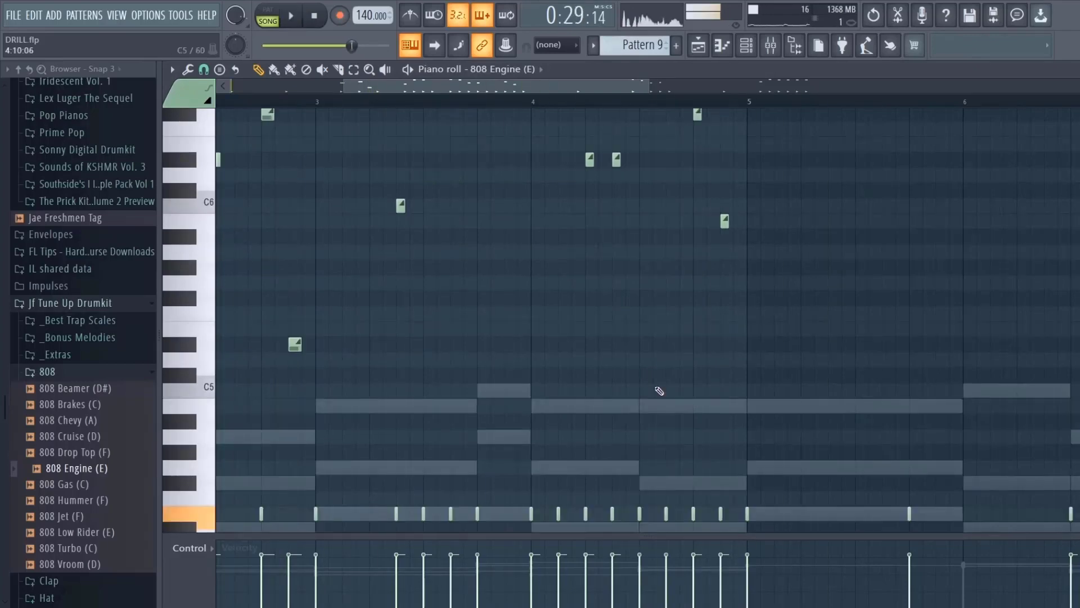
{"action": "scroll", "coordinate": [656, 390], "scroll_direction": "down", "scroll_amount": 3}
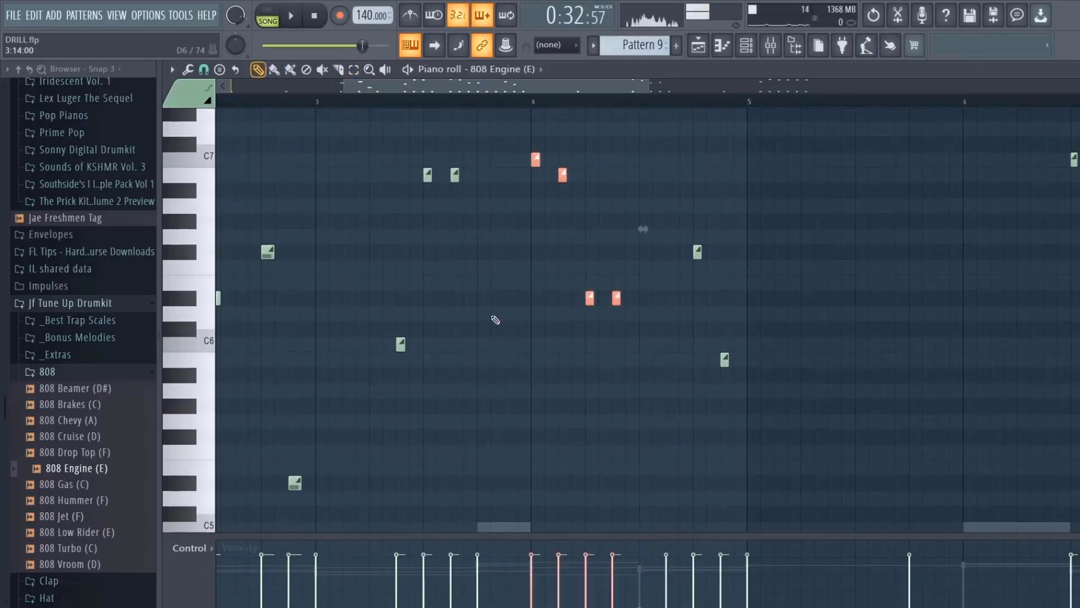
Play back from bar 3 and pan the C7 and B6 slides at the start of bar 4 left and right
{"action": "left_click", "coordinate": [318, 104]}
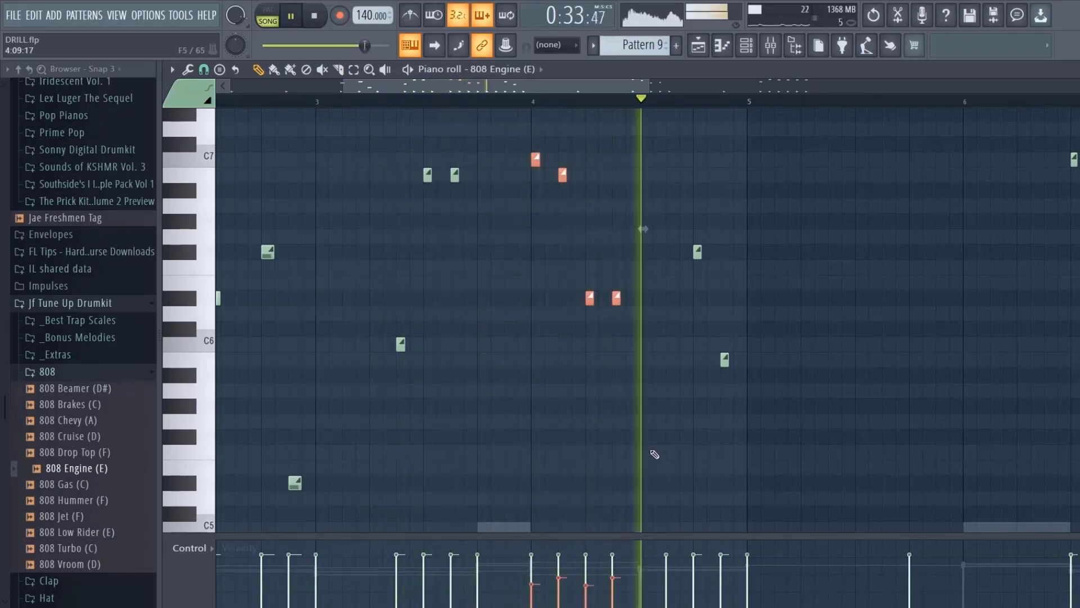
{"action": "key", "text": "space"}
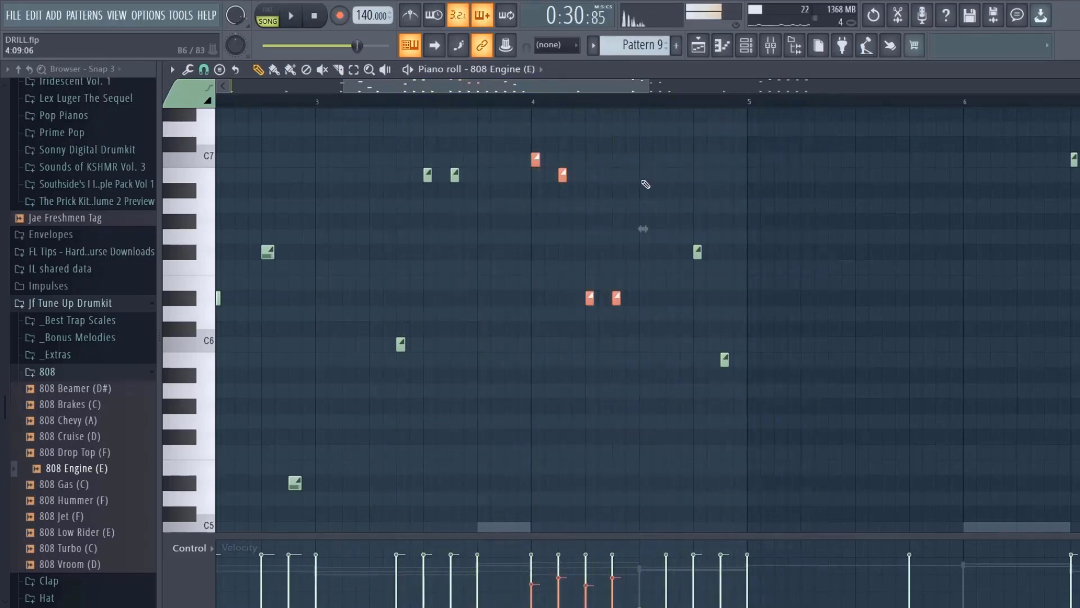
{"action": "left_click", "coordinate": [604, 169]}
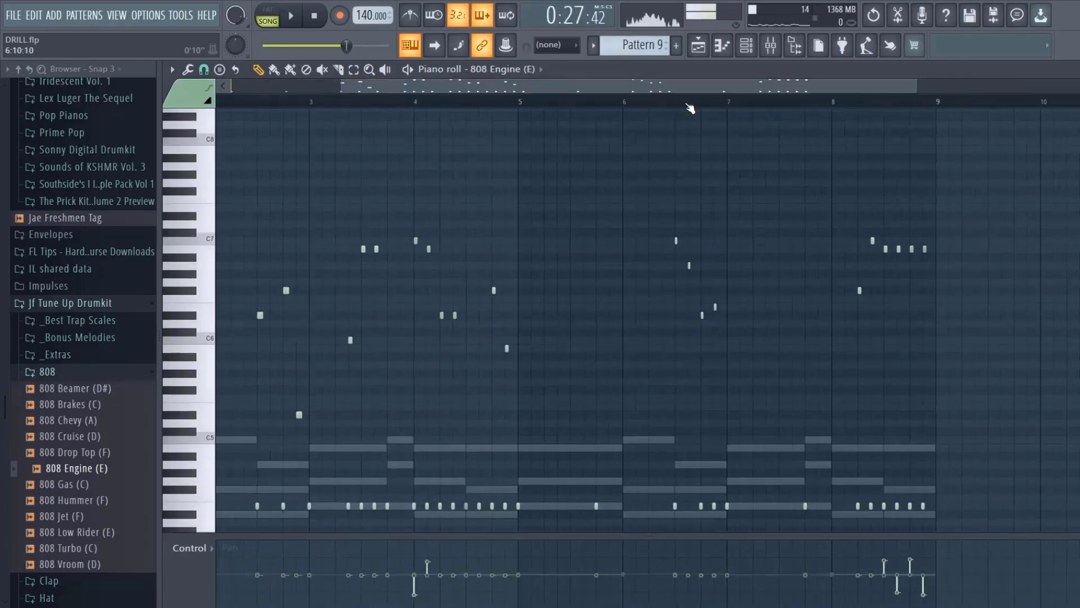
{"action": "left_click_drag", "start_coordinate": [699, 87], "coordinate": [743, 87]}
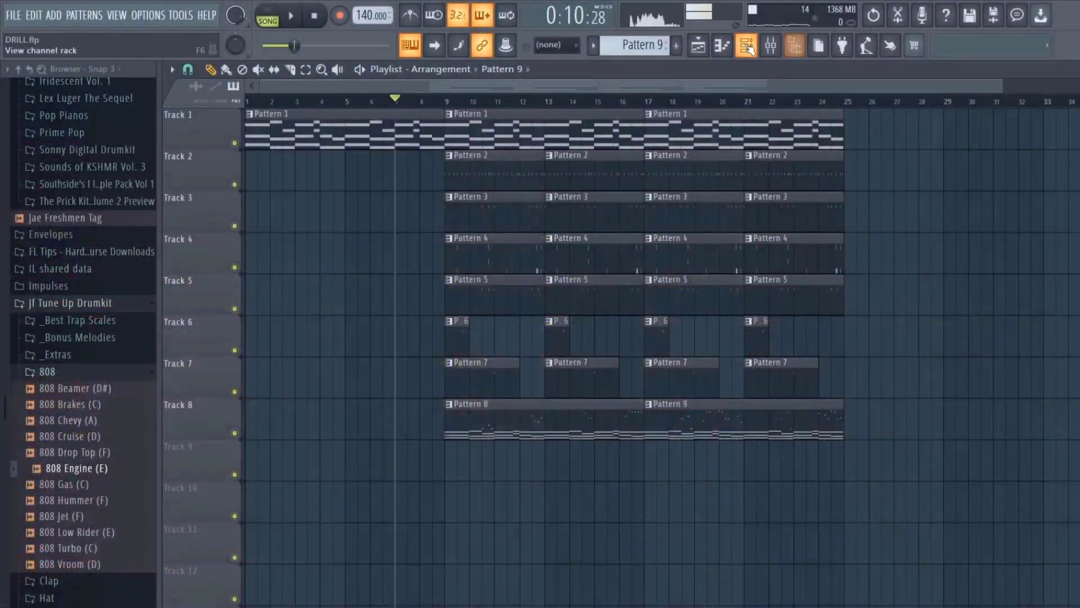
Switch the channel rack to Pattern 1 and clone the Nexus channel
{"action": "key", "text": "F6"}
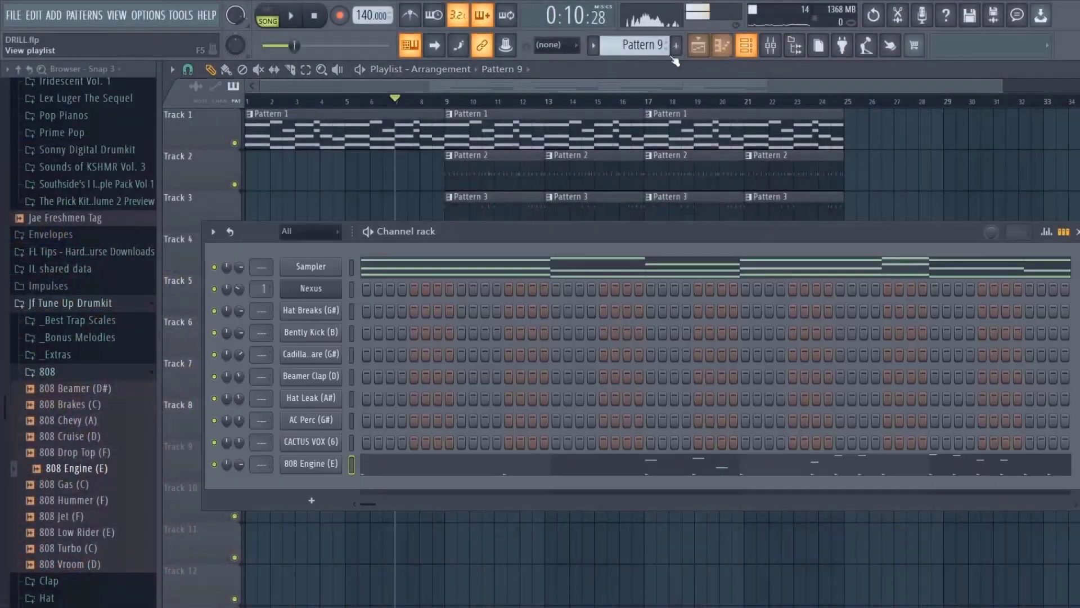
{"action": "scroll", "coordinate": [636, 50], "scroll_direction": "down", "scroll_amount": 3}
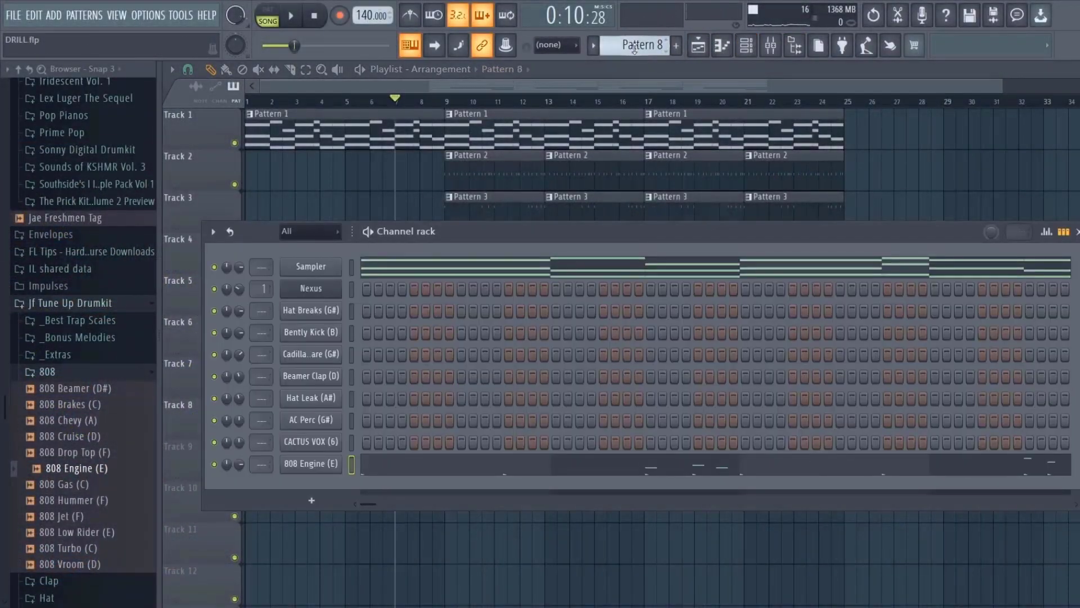
{"action": "scroll", "coordinate": [636, 50], "scroll_direction": "down", "scroll_amount": 5}
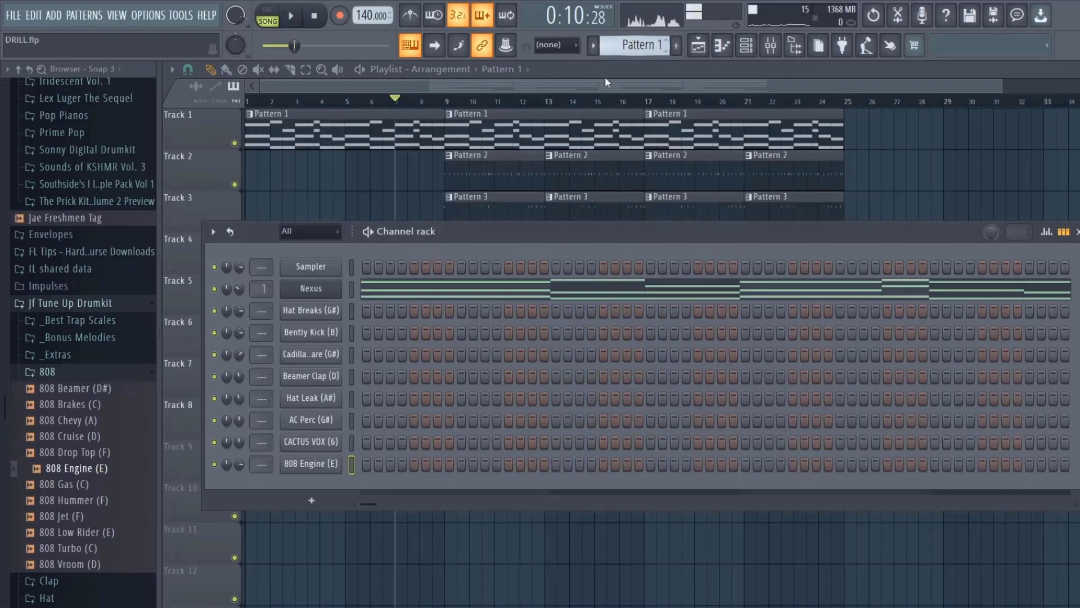
{"action": "right_click", "coordinate": [324, 288]}
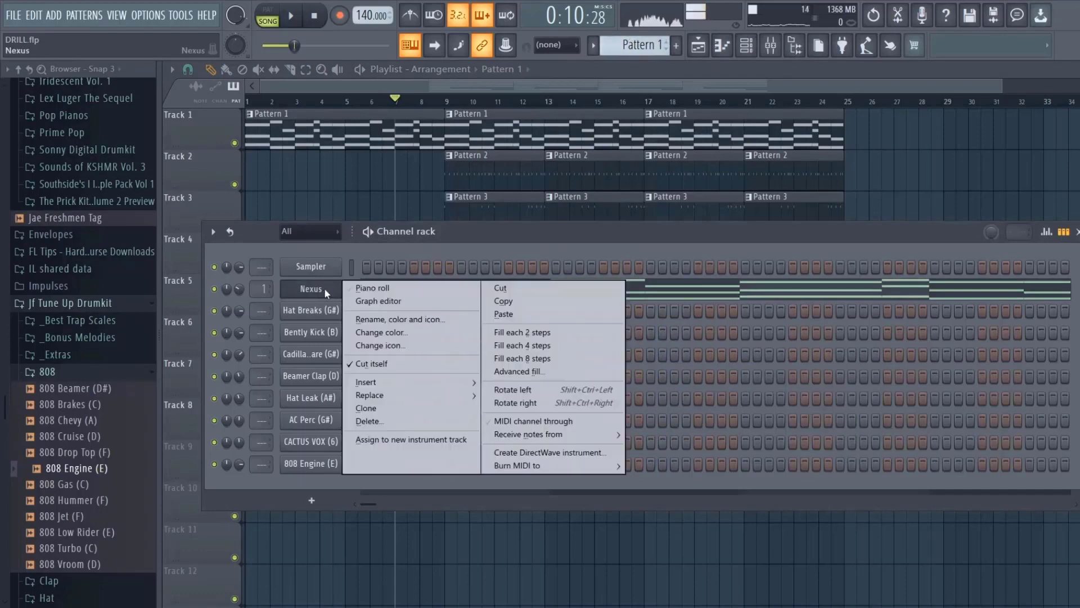
{"action": "left_click", "coordinate": [397, 411]}
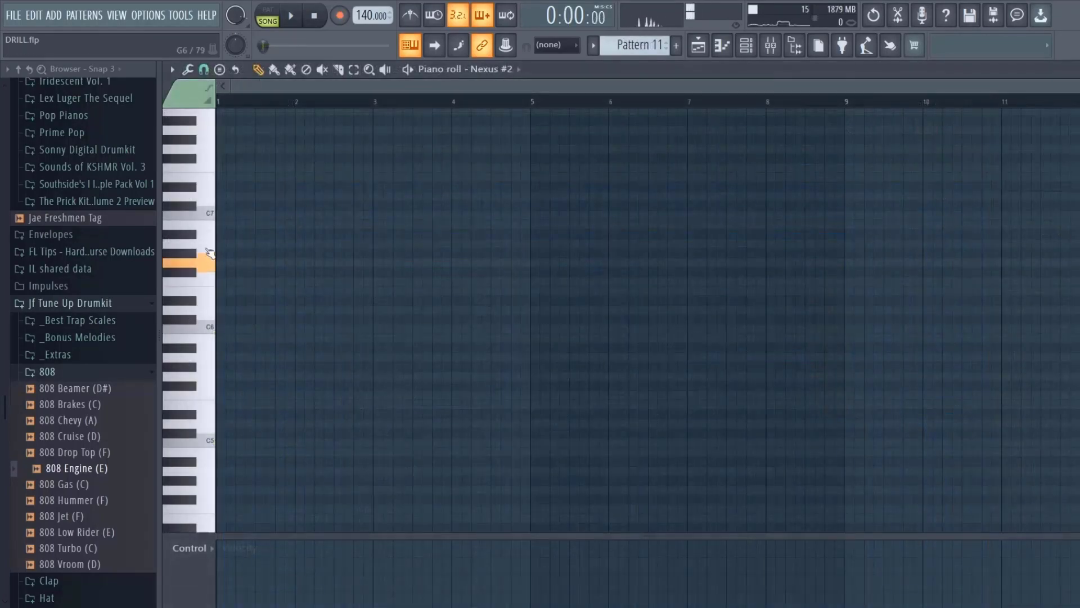
Place a melody note at the start of the Nexus #2 pattern, set it to F#7 and shorten it to half a bar while auditioning
{"action": "left_click", "coordinate": [185, 160]}
{"action": "left_click_drag", "start_coordinate": [218, 165], "coordinate": [218, 201]}
{"action": "key", "text": "space"}
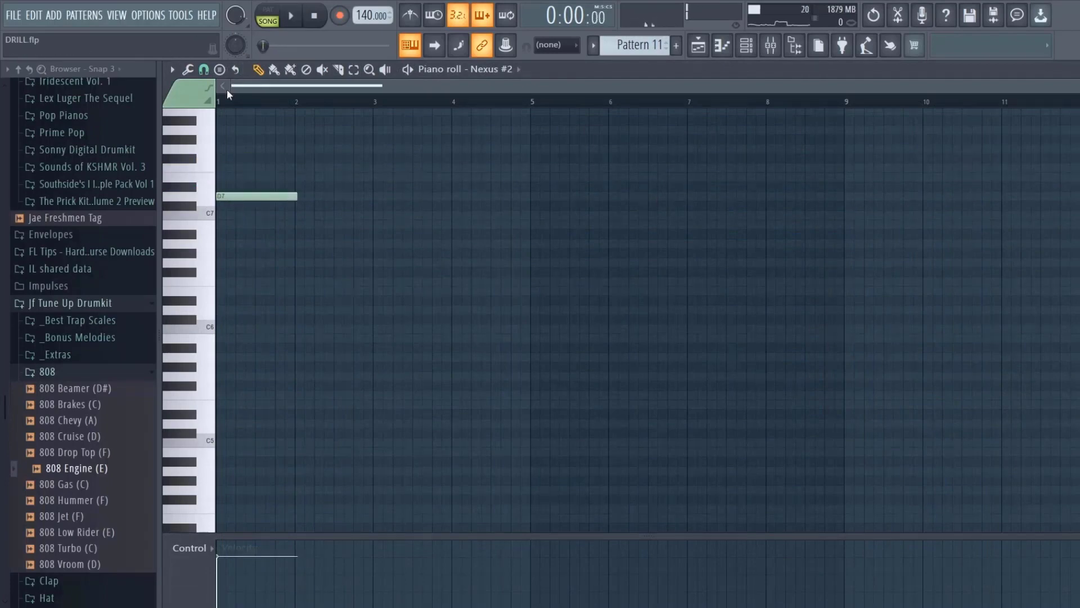
{"action": "key", "text": "space"}
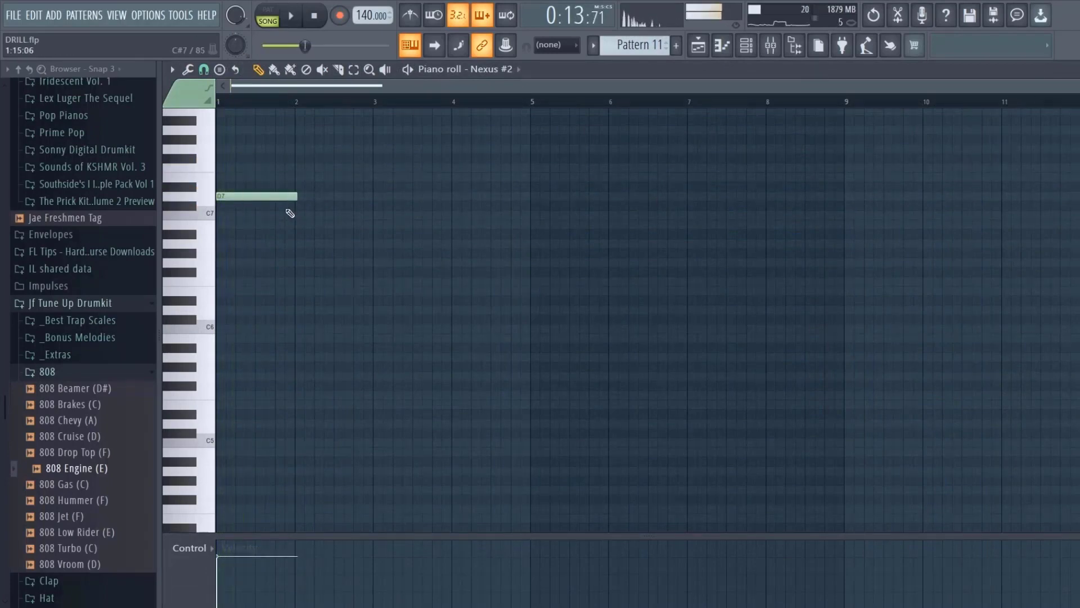
{"action": "key", "text": "space"}
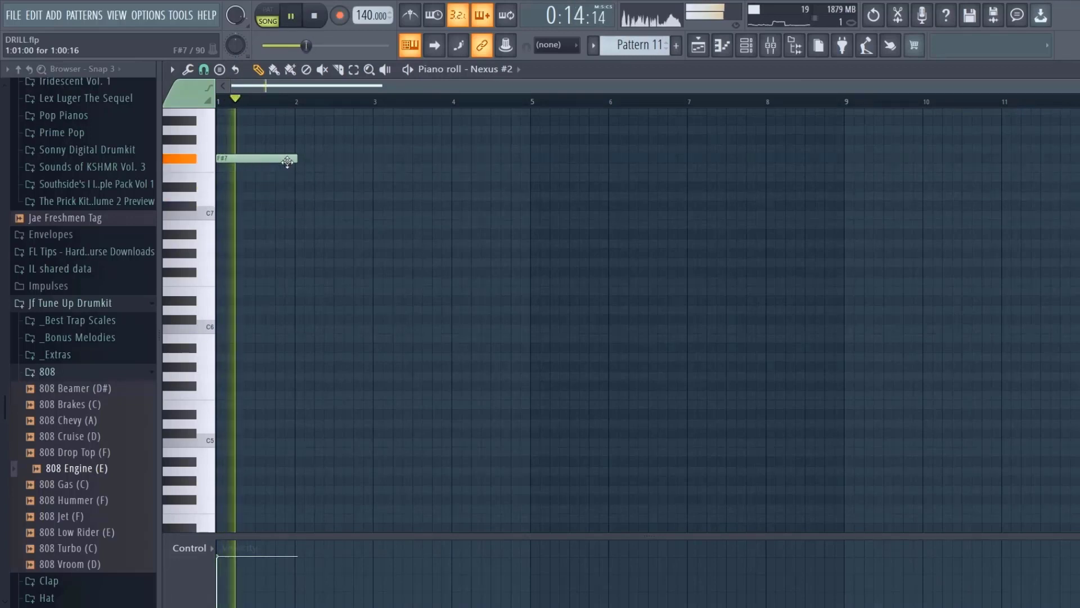
{"action": "left_click_drag", "start_coordinate": [297, 158], "coordinate": [287, 160]}
{"action": "key", "text": "space"}
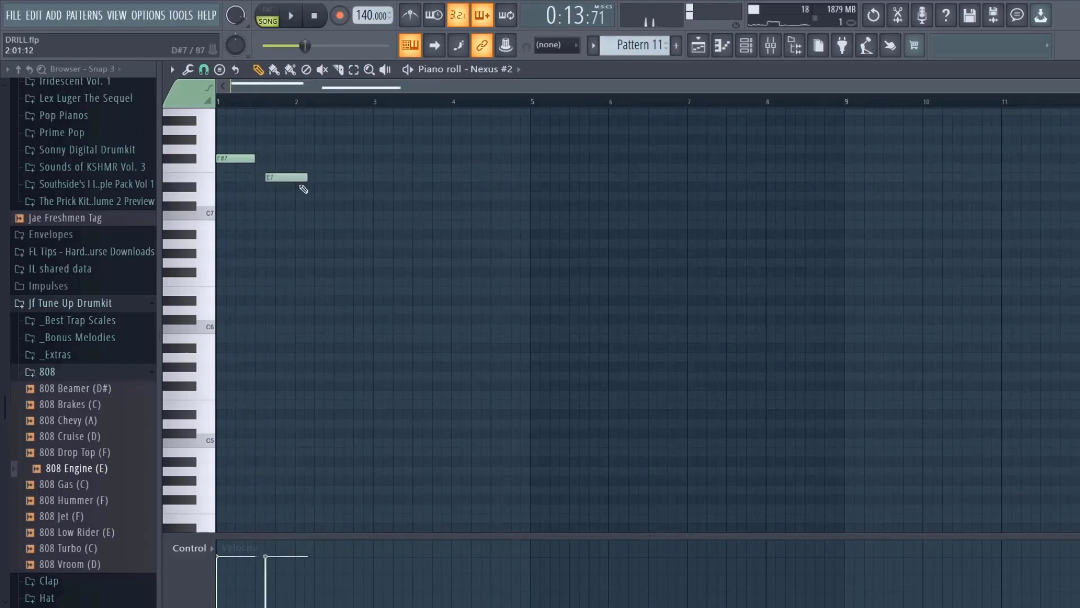
Shorten the F#7 to six steps and complete the two-bar phrase with a two-step E7, a one-bar B6 and a half-bar E7
{"action": "key", "text": "space"}
{"action": "key", "text": "space"}
{"action": "key", "text": "ctrl+z"}
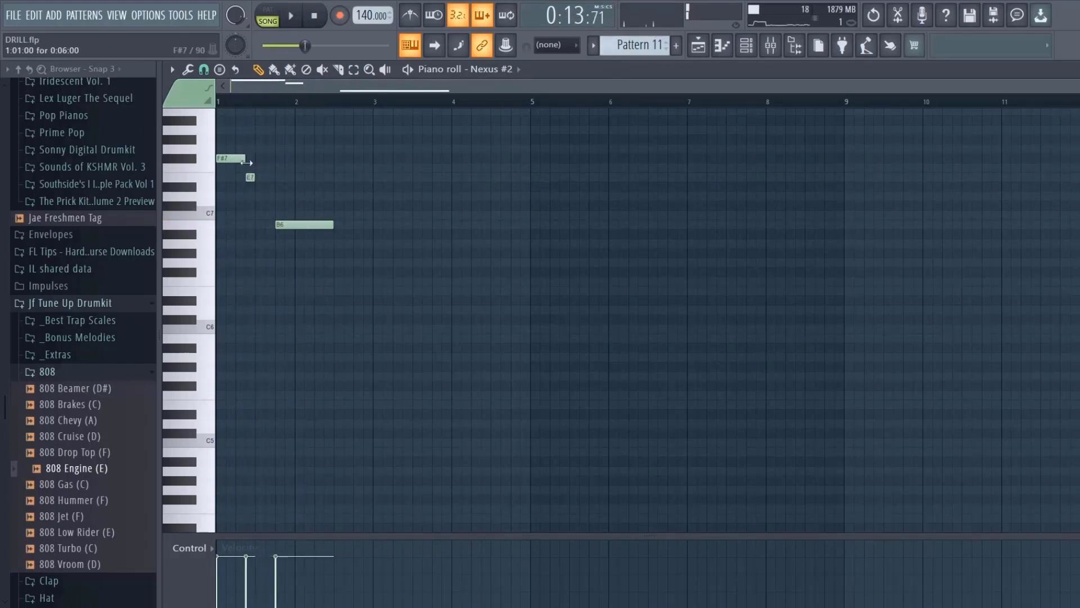
{"action": "key", "text": "space"}
{"action": "key", "text": "space"}
{"action": "left_click", "coordinate": [339, 178]}
{"action": "left_click_drag", "start_coordinate": [410, 178], "coordinate": [373, 183]}
Duplicate the two-bar phrase into bars 3 and 4 and lower the copy's last note to C7
{"action": "key", "text": "space"}
{"action": "key", "text": "ctrl+b"}
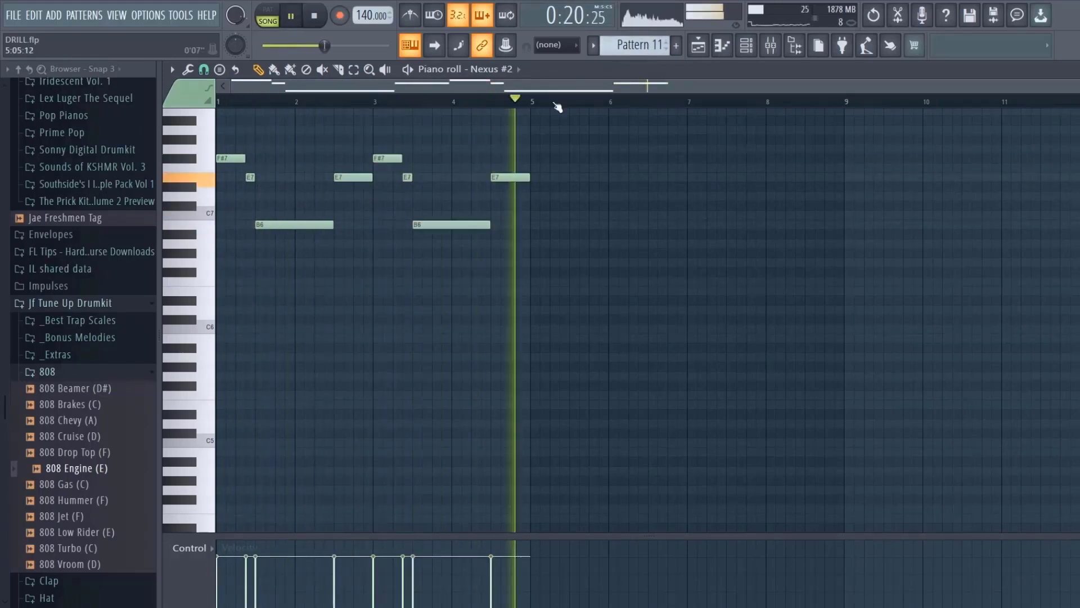
{"action": "key", "text": "space"}
{"action": "left_click_drag", "start_coordinate": [510, 178], "coordinate": [509, 216]}
Extend the melody to bars 5 and 6 with quarter-bar C7 and A6 ending notes, and duplicate those two bars into bars 7 and 8
{"action": "key", "text": "ctrl+b"}
{"action": "left_click_drag", "start_coordinate": [529, 152], "coordinate": [726, 278]}
{"action": "key", "text": "ctrl+b"}
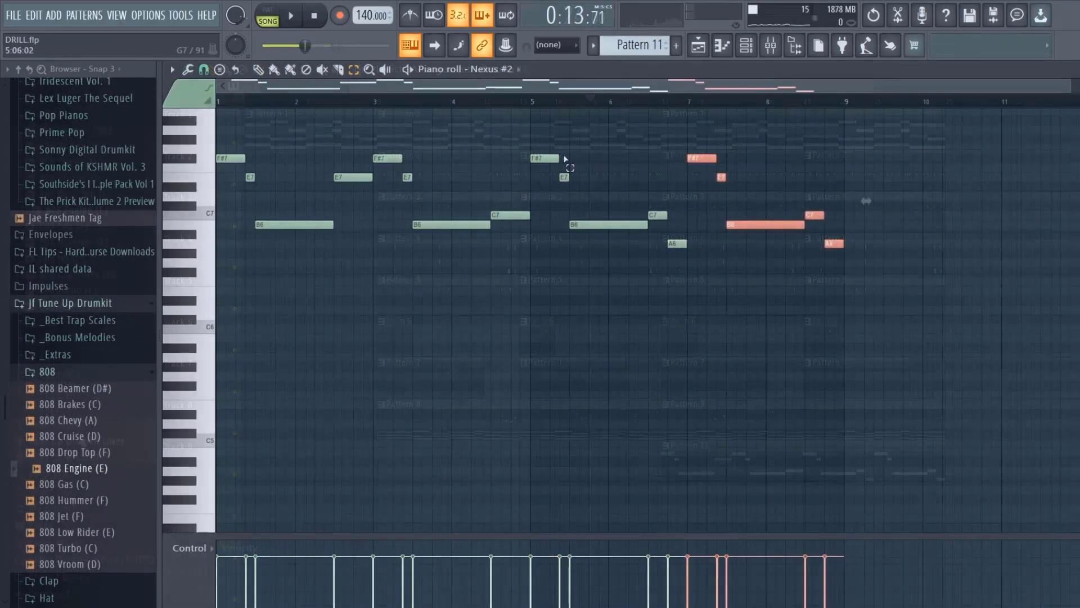
Return to the playlist and look through the sample folders for transition effects, collapsing the 808 folder of the Tune Up Drumkit
{"action": "key", "text": "F5"}
{"action": "scroll", "coordinate": [87, 345], "scroll_direction": "down", "scroll_amount": 7}
{"action": "scroll", "coordinate": [93, 331], "scroll_direction": "up", "scroll_amount": 5}
{"action": "scroll", "coordinate": [93, 332], "scroll_direction": "up", "scroll_amount": 3}
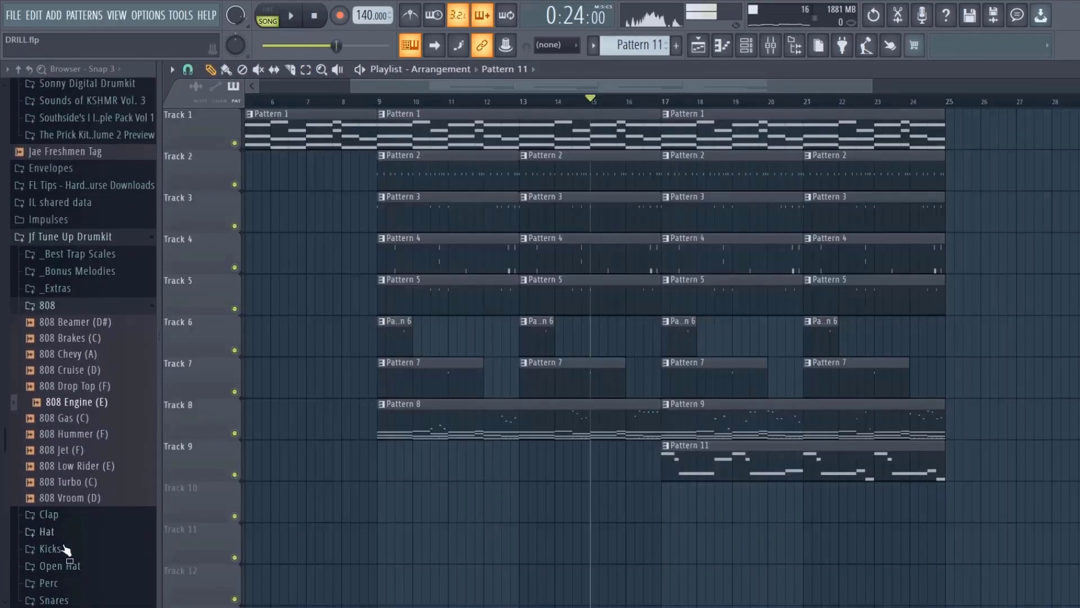
{"action": "scroll", "coordinate": [79, 441], "scroll_direction": "down", "scroll_amount": 12}
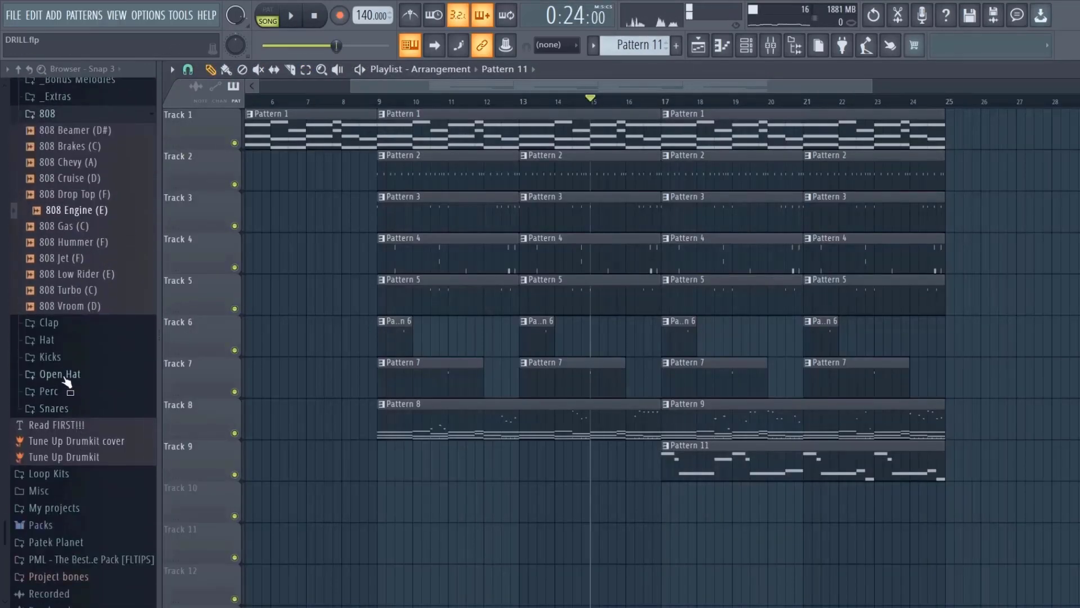
{"action": "scroll", "coordinate": [73, 381], "scroll_direction": "up", "scroll_amount": 11}
{"action": "scroll", "coordinate": [90, 495], "scroll_direction": "down", "scroll_amount": 17}
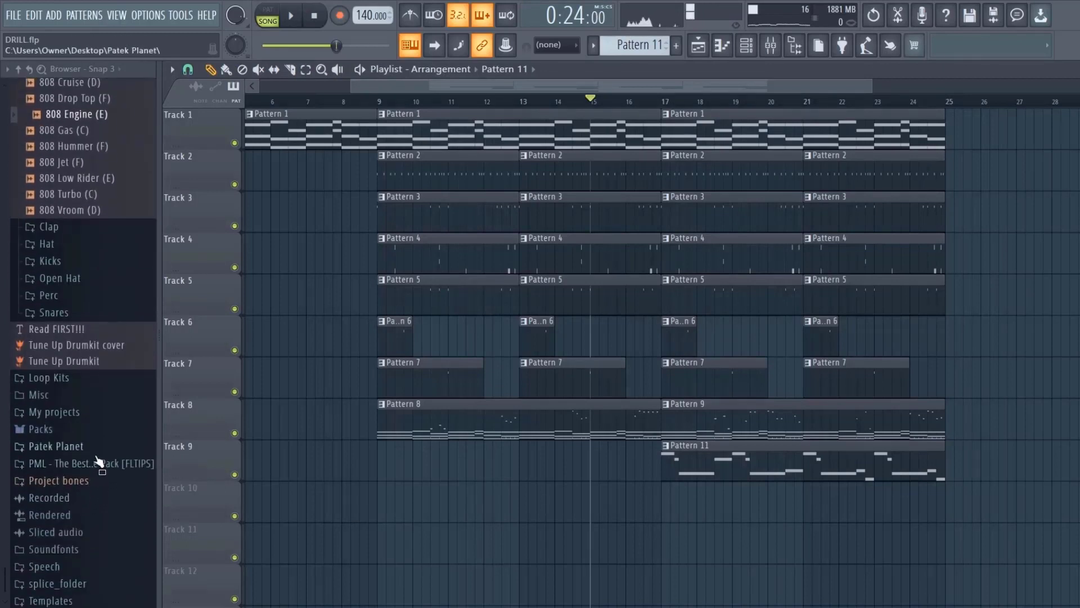
{"action": "scroll", "coordinate": [97, 462], "scroll_direction": "up", "scroll_amount": 18}
{"action": "left_click", "coordinate": [81, 307]}
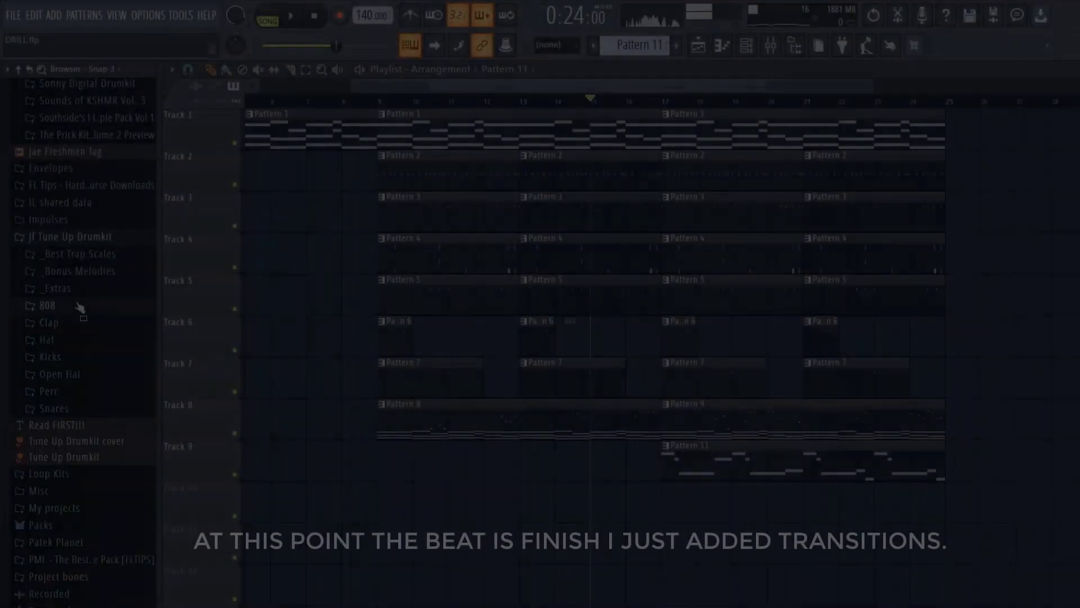
Place Rev Fuel (G#) and Fuel (G#) from the drumkit's _Extras folder on Track 10, meeting at bar 9, and audition from bar 7
{"action": "left_click", "coordinate": [56, 288]}
{"action": "left_click_drag", "start_coordinate": [62, 337], "coordinate": [385, 509]}
{"action": "left_click", "coordinate": [308, 102]}
{"action": "key", "text": "space"}
{"action": "key", "text": "space"}
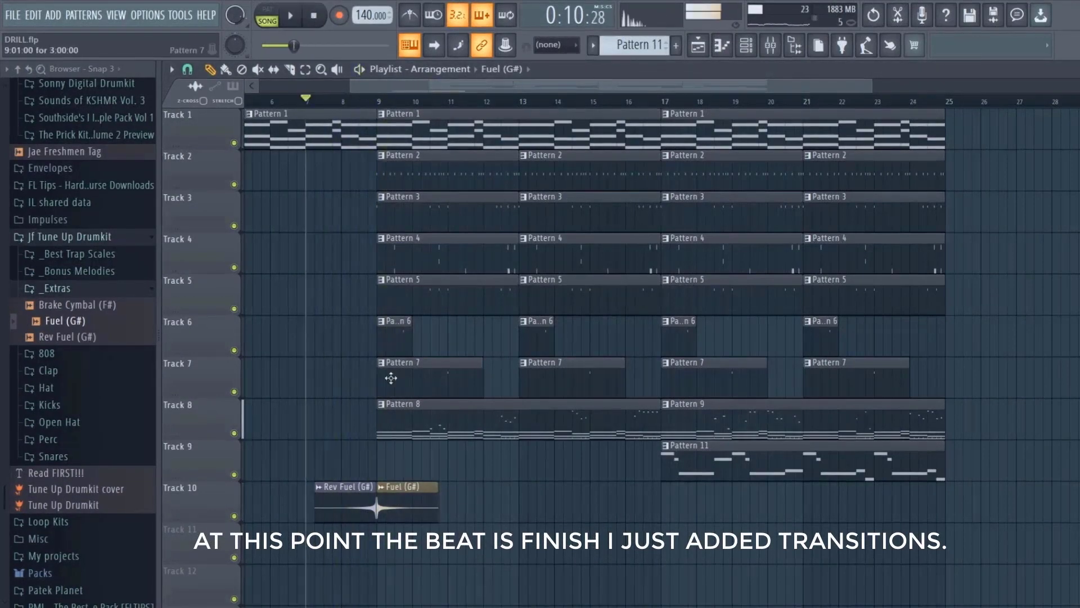
Set the time-stretching mode of Rev Fuel (G#) and Fuel (G#) to Auto and lower Fuel's pitch shift to about -200 cents
{"action": "left_click", "coordinate": [747, 46]}
{"action": "left_click", "coordinate": [312, 266]}
{"action": "left_click_drag", "start_coordinate": [512, 181], "coordinate": [786, 167]}
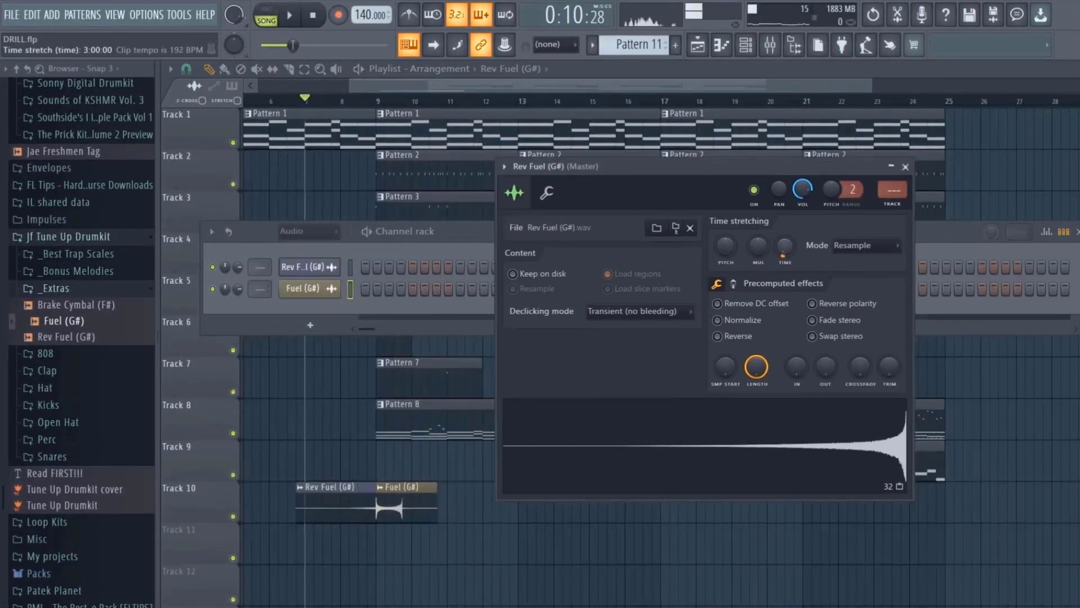
{"action": "scroll", "coordinate": [365, 104], "scroll_direction": "up", "scroll_amount": 3}
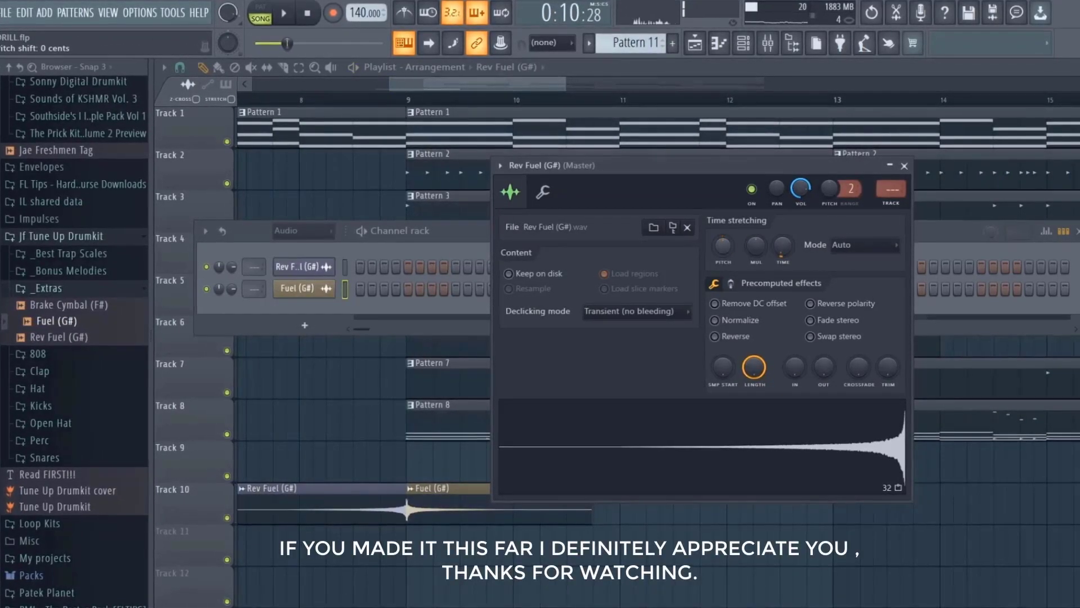
{"action": "right_click", "coordinate": [755, 245]}
{"action": "left_click", "coordinate": [304, 288]}
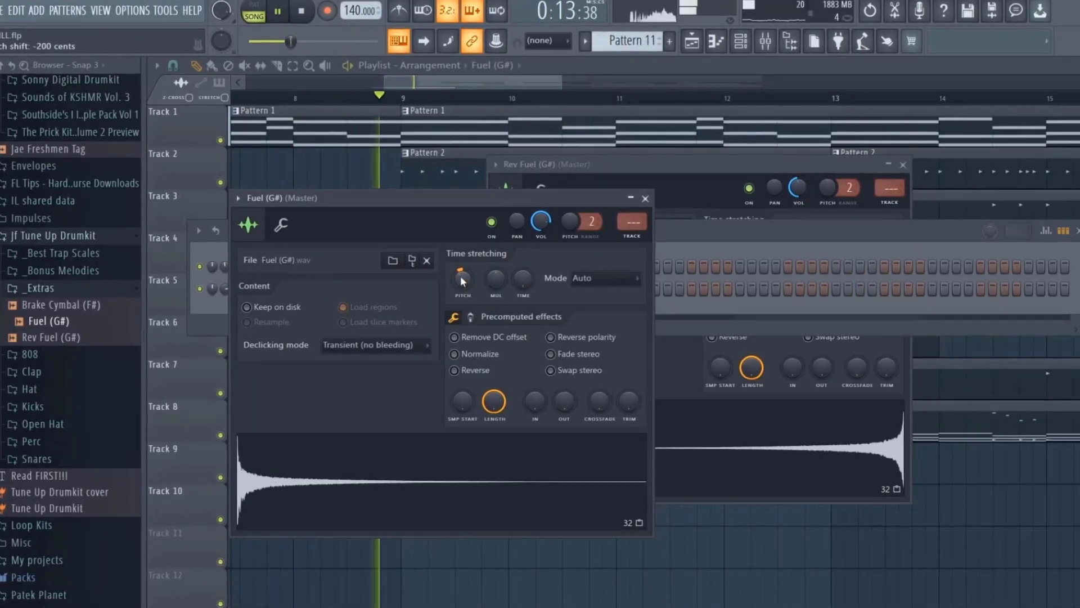
{"action": "left_click_drag", "start_coordinate": [461, 276], "coordinate": [460, 287]}
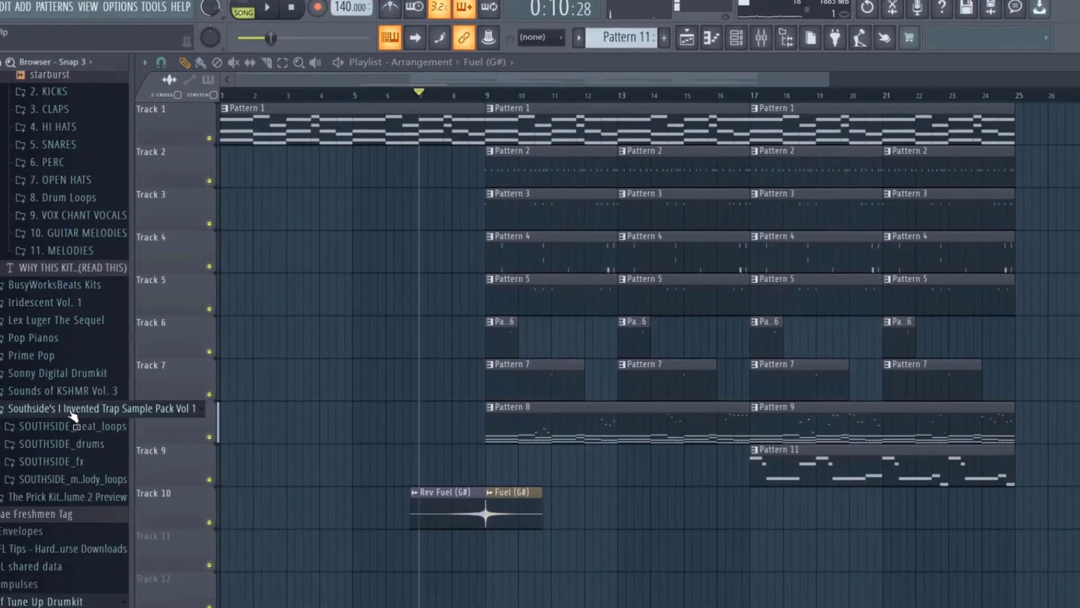
Place the CACTUS IMPACT (2) sample from The Prick Kit's FX Impacts folder on Track 9 just before bar 9
{"action": "left_click", "coordinate": [71, 413]}
{"action": "left_click", "coordinate": [39, 274]}
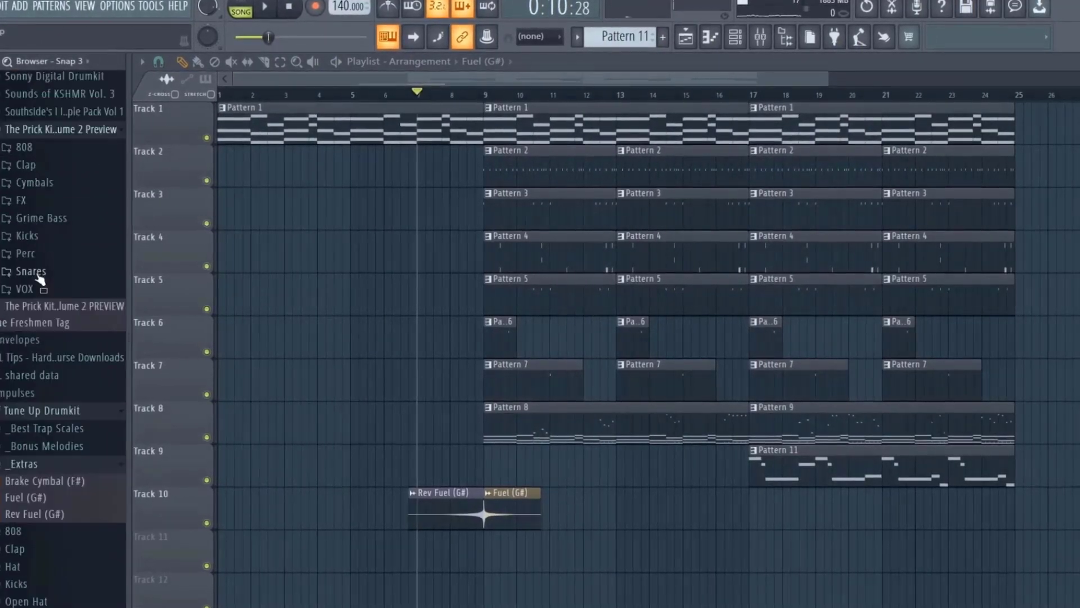
{"action": "key", "text": "space"}
{"action": "left_click", "coordinate": [43, 217]}
{"action": "left_click_drag", "start_coordinate": [68, 236], "coordinate": [475, 456]}
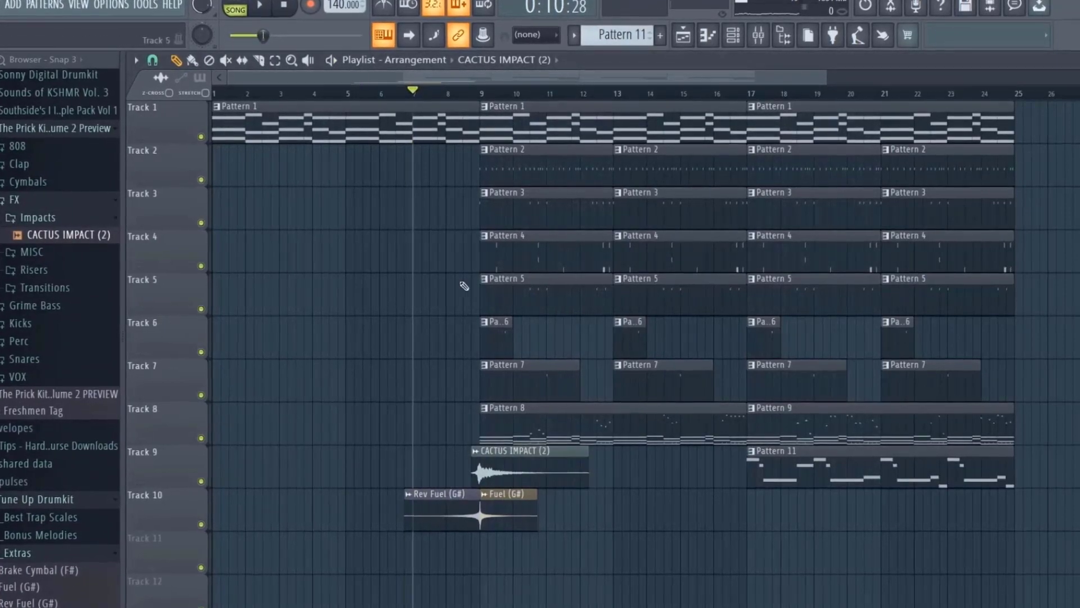
Route CACTUS IMPACT (2) to mixer insert 2 and cut its low end with a high-pass band in Fruity Parametric EQ 2
{"action": "key", "text": "F6"}
{"action": "key", "text": "F9"}
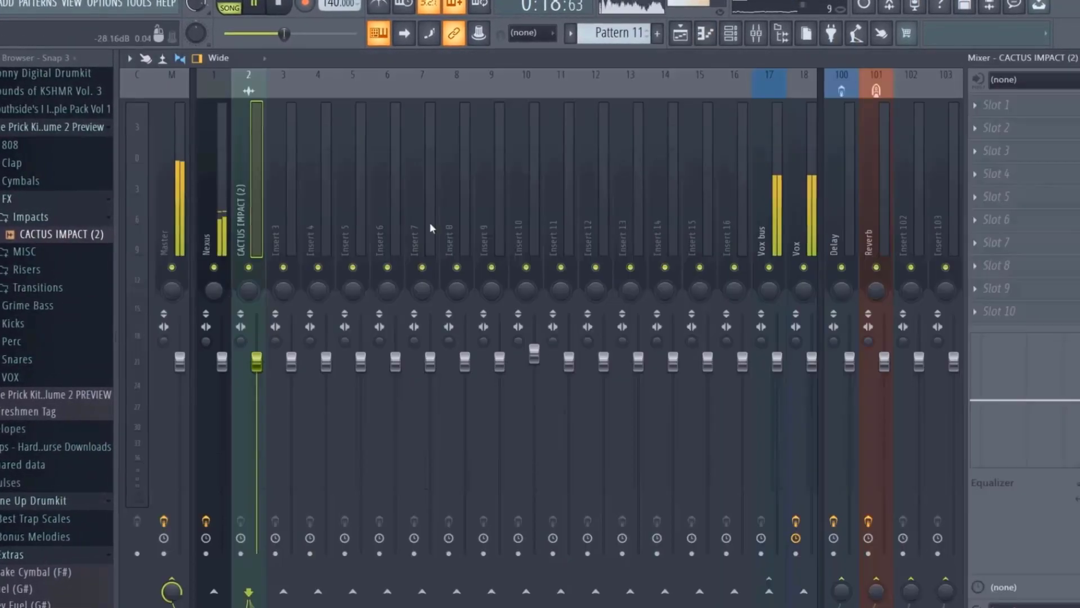
{"action": "left_click_drag", "start_coordinate": [751, 389], "coordinate": [751, 389]}
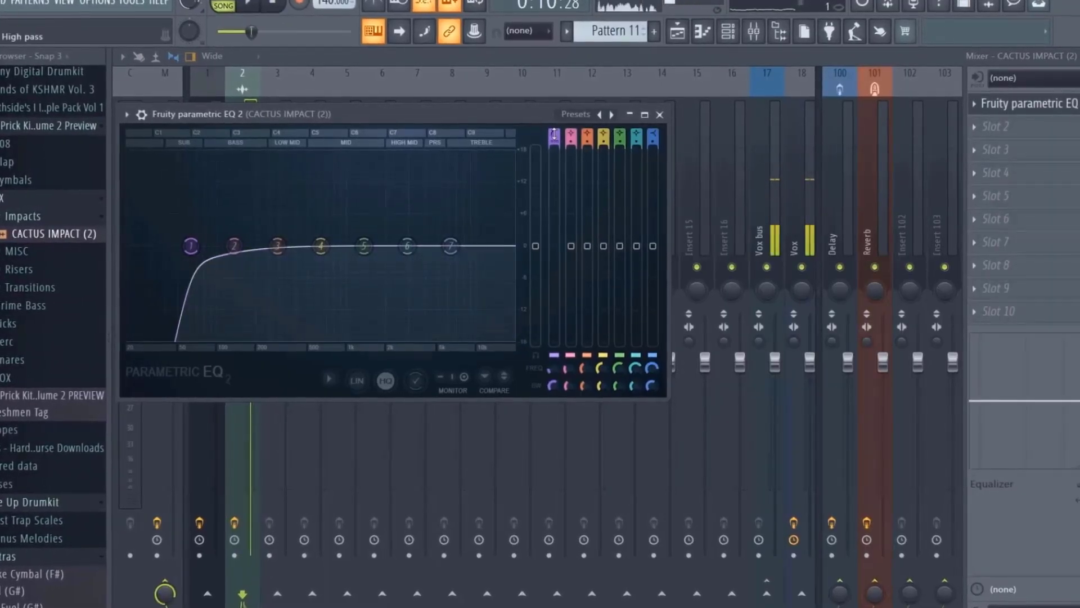
{"action": "mouse_move", "coordinate": [189, 246]}
{"action": "left_mouse_down"}
{"action": "mouse_move", "coordinate": [202, 241]}
{"action": "mouse_move", "coordinate": [164, 320]}
{"action": "mouse_move", "coordinate": [197, 338]}
{"action": "mouse_move", "coordinate": [193, 236]}
{"action": "left_mouse_up"}
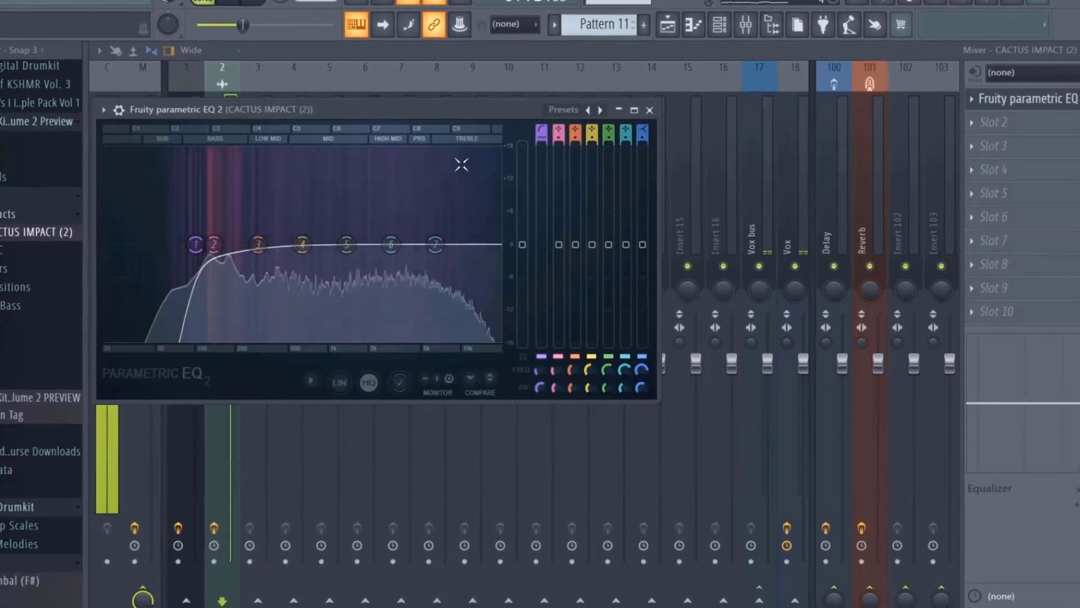
{"action": "left_click", "coordinate": [652, 111]}
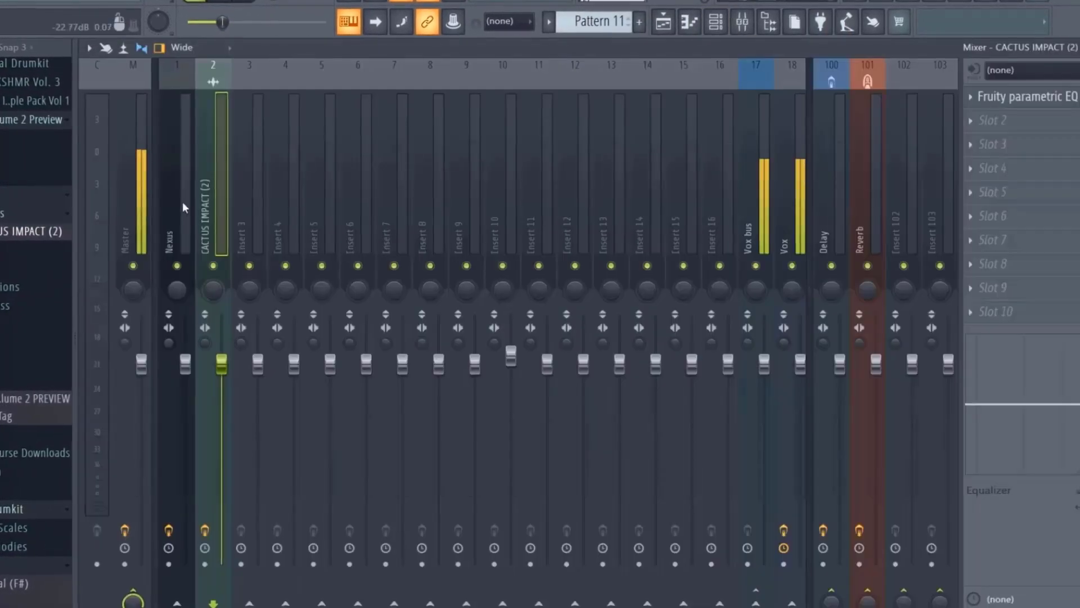
Load Fruity Filter into the second effect slot of the Nexus mixer insert and audition it
{"action": "left_click", "coordinate": [996, 119]}
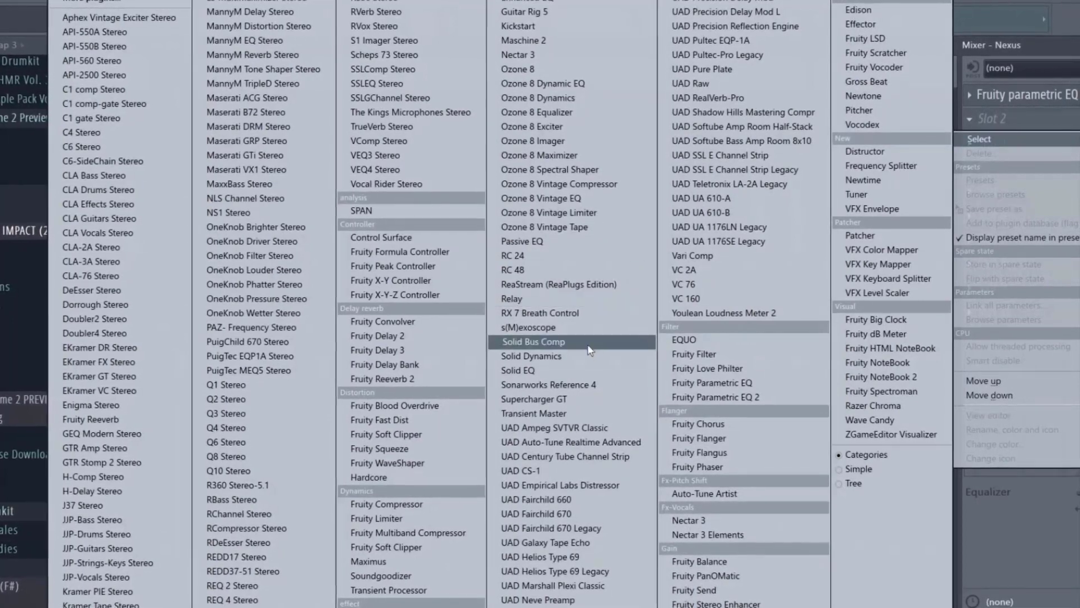
{"action": "left_click", "coordinate": [699, 356]}
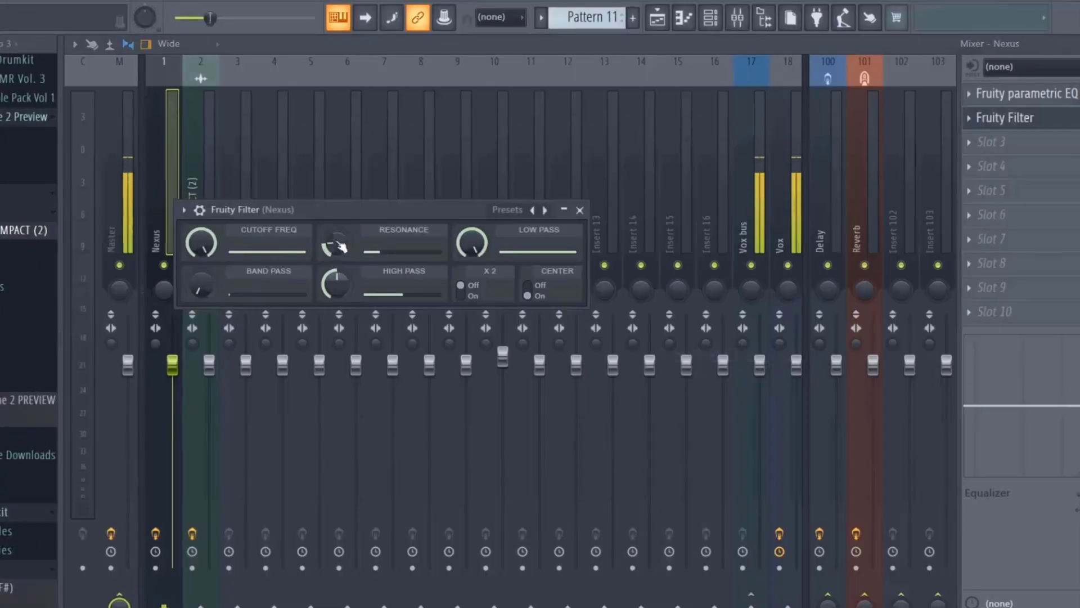
{"action": "key", "text": "space"}
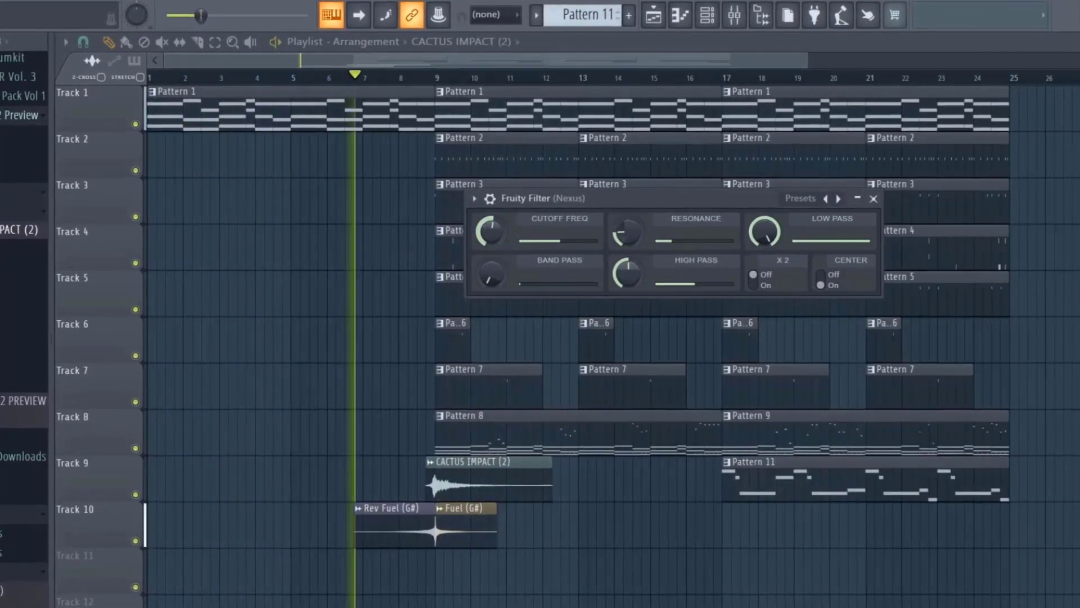
Create an automation clip for the Nexus filter's cutoff on Track 11, falling from bar 7 to bar 9 and jumping back up
{"action": "right_click", "coordinate": [516, 224]}
{"action": "left_click", "coordinate": [541, 333]}
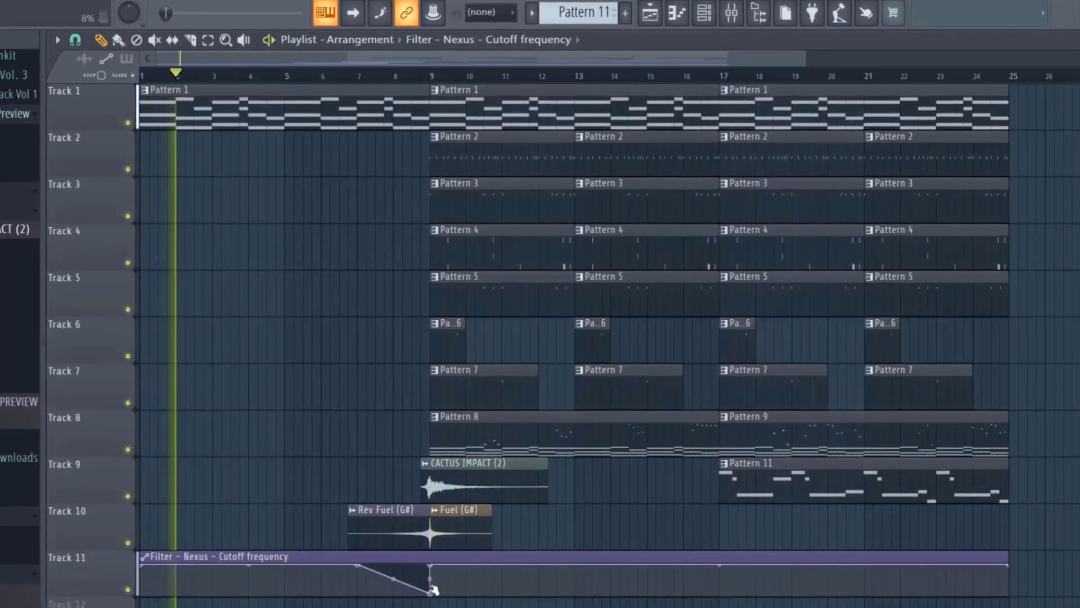
{"action": "right_click", "coordinate": [430, 564]}
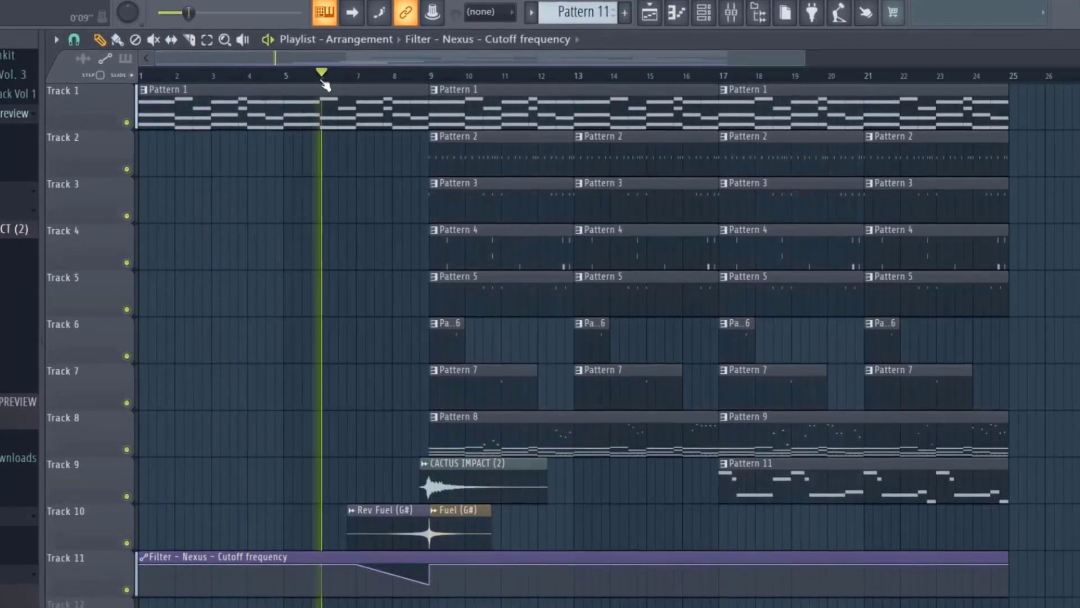